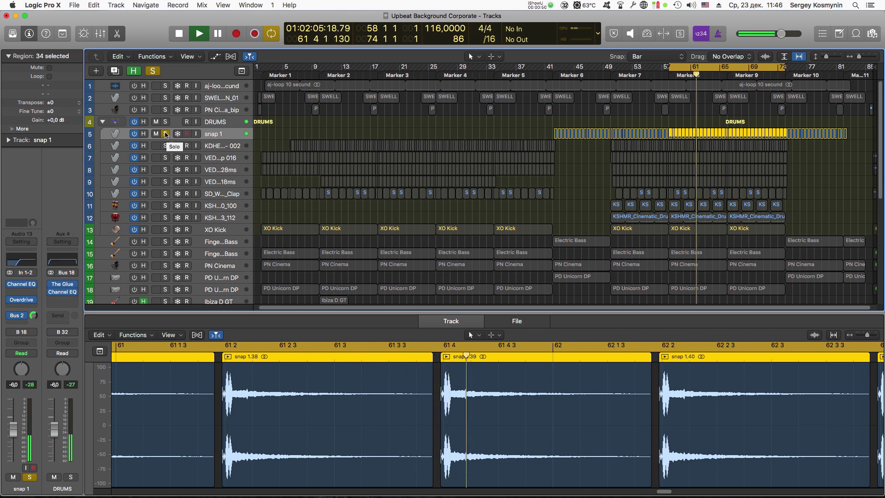
Unsolo snap 1, play the KDHEV1 Hat - 002 track in solo, and examine its Channel EQ and Overdrive settings.
{"action": "left_click", "coordinate": [165, 134]}
{"action": "left_click", "coordinate": [210, 145]}
{"action": "left_click", "coordinate": [164, 147]}
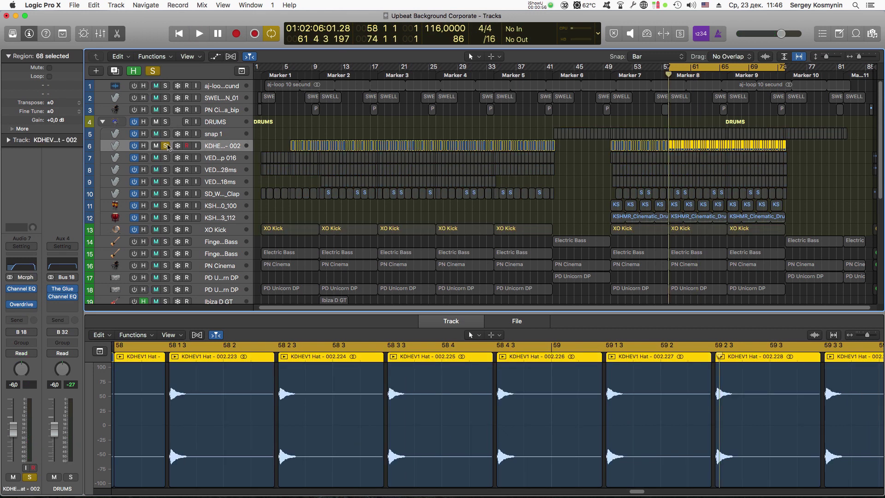
{"action": "key", "text": "space"}
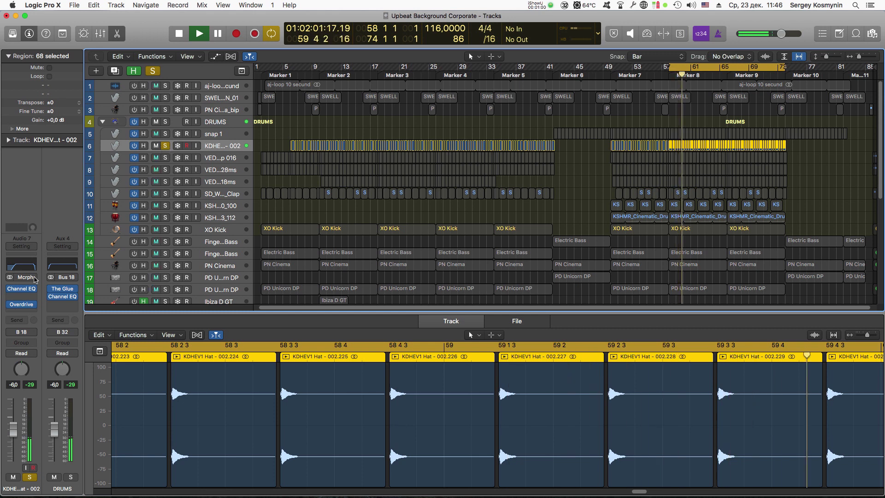
{"action": "left_click", "coordinate": [22, 289]}
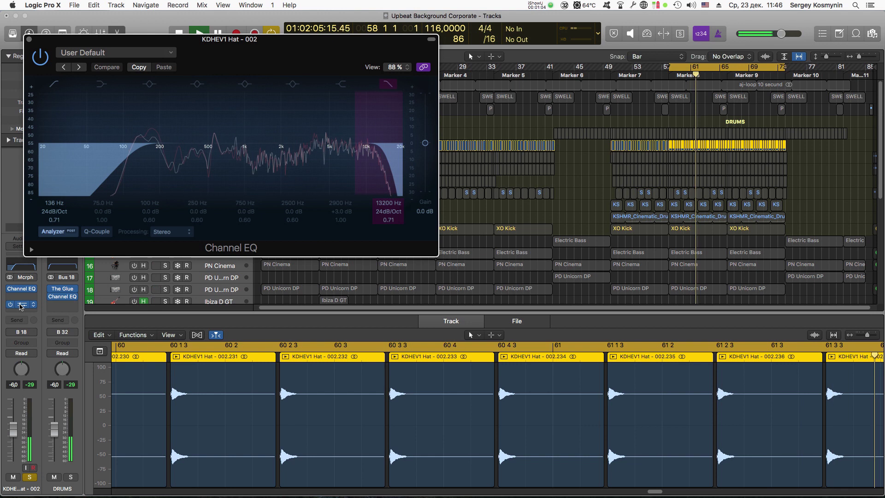
{"action": "left_click", "coordinate": [20, 305]}
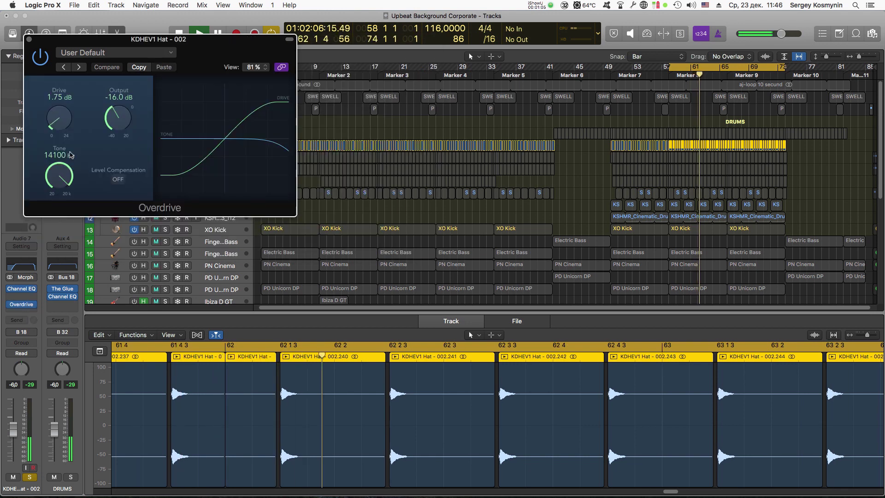
{"action": "left_click", "coordinate": [29, 40]}
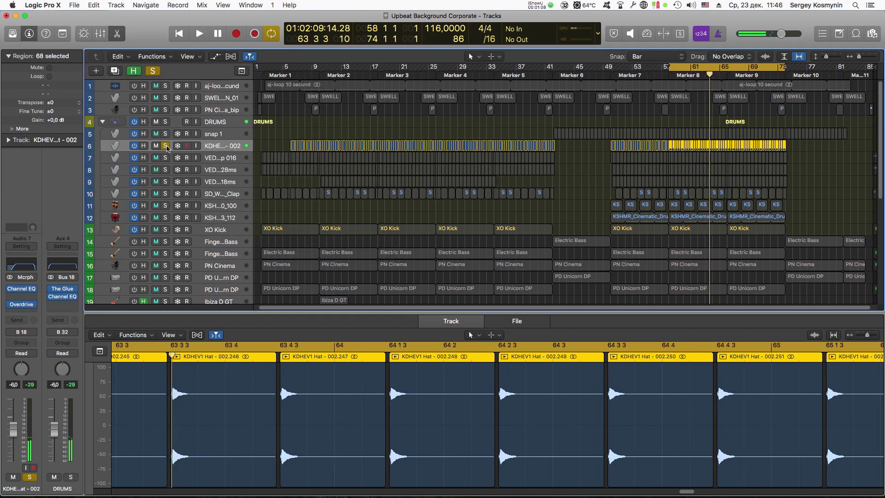
Play the VEDM3 Clap 016 track in solo and examine its Channel EQ and Overdrive settings.
{"action": "left_click", "coordinate": [219, 160]}
{"action": "key", "text": "s"}
{"action": "key", "text": "space"}
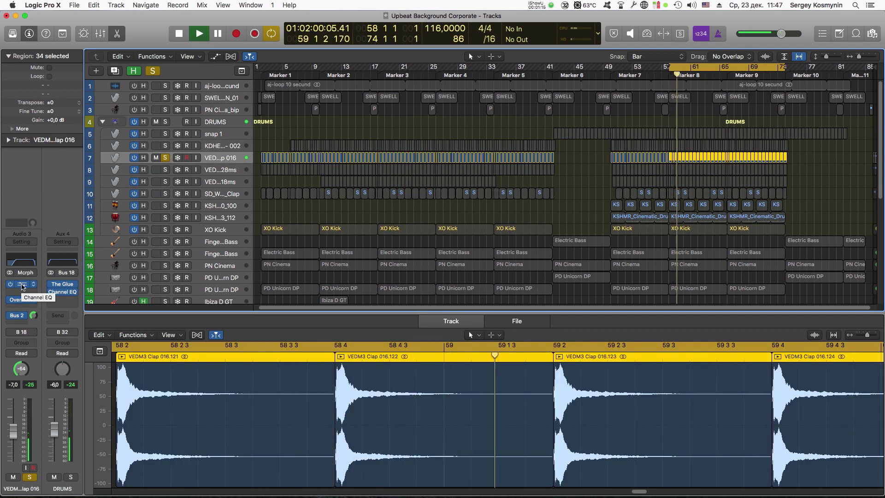
{"action": "left_click", "coordinate": [21, 285]}
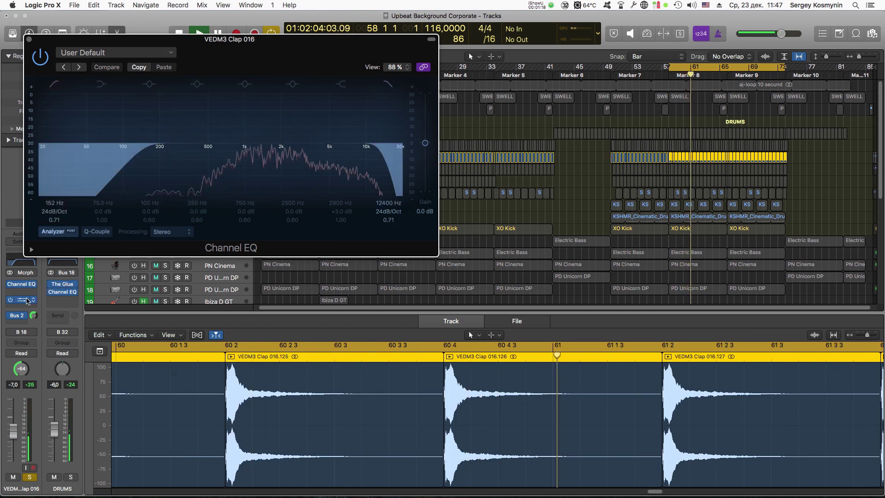
{"action": "left_click", "coordinate": [28, 301]}
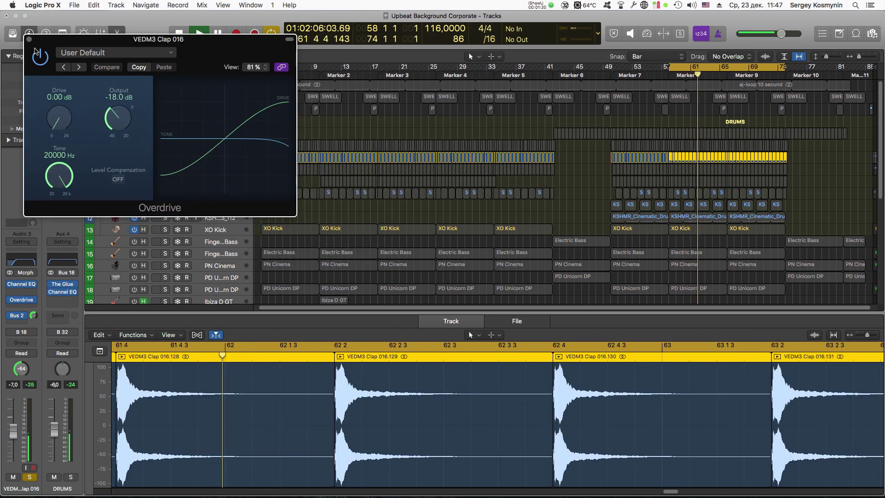
{"action": "left_click", "coordinate": [30, 41]}
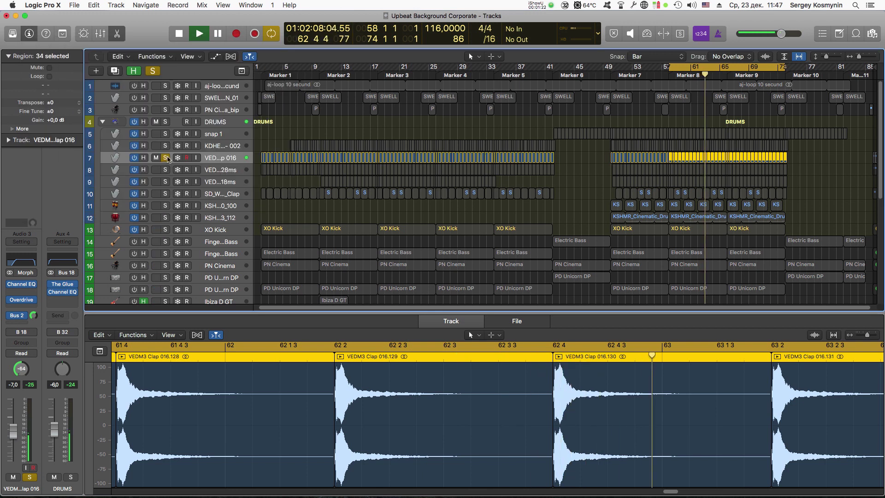
Play the clap track 8 alone and review the Channel EQ and Overdrive on the VEDM3 Clap 016 channel.
{"action": "key", "text": "space"}
{"action": "left_click", "coordinate": [165, 169], "text": "alt"}
{"action": "key", "text": "space"}
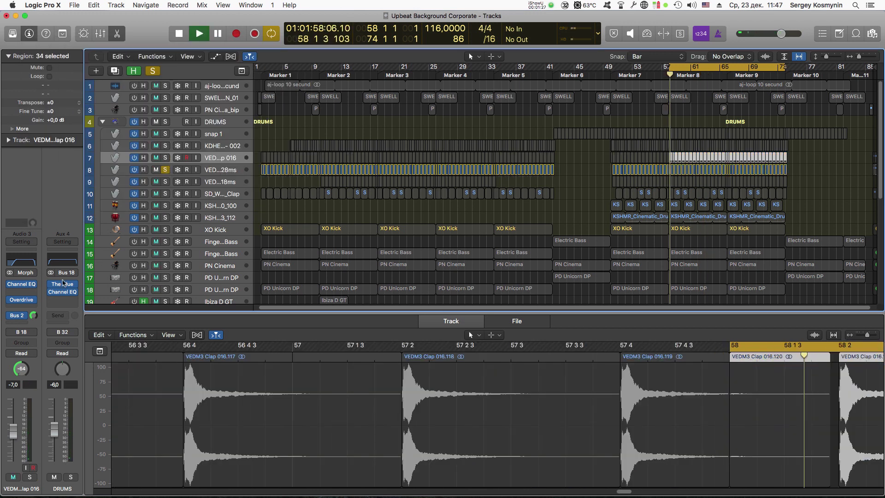
{"action": "left_click", "coordinate": [23, 284]}
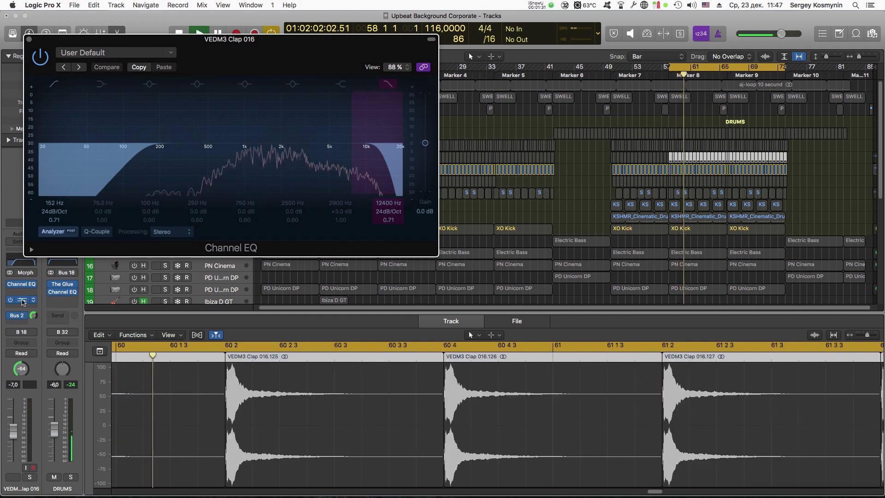
{"action": "left_click", "coordinate": [21, 300]}
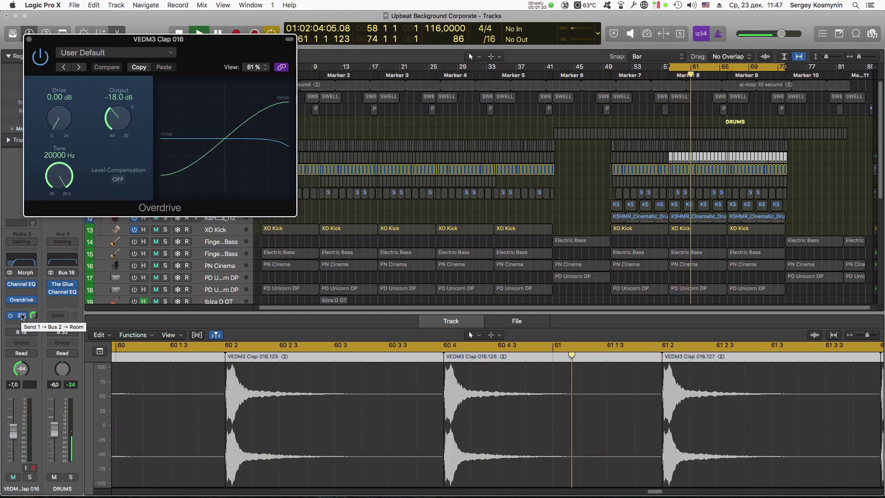
Examine the IRLive reverb on the Room bus fed by Bus 2, with playback stopped, and open its preset loading options.
{"action": "left_click", "coordinate": [21, 315]}
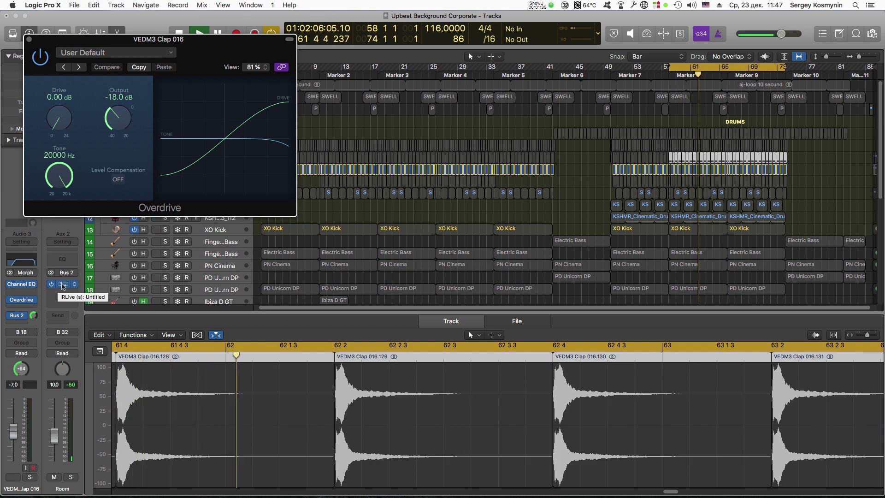
{"action": "left_click", "coordinate": [62, 284]}
{"action": "left_click_drag", "start_coordinate": [271, 54], "coordinate": [427, 92]}
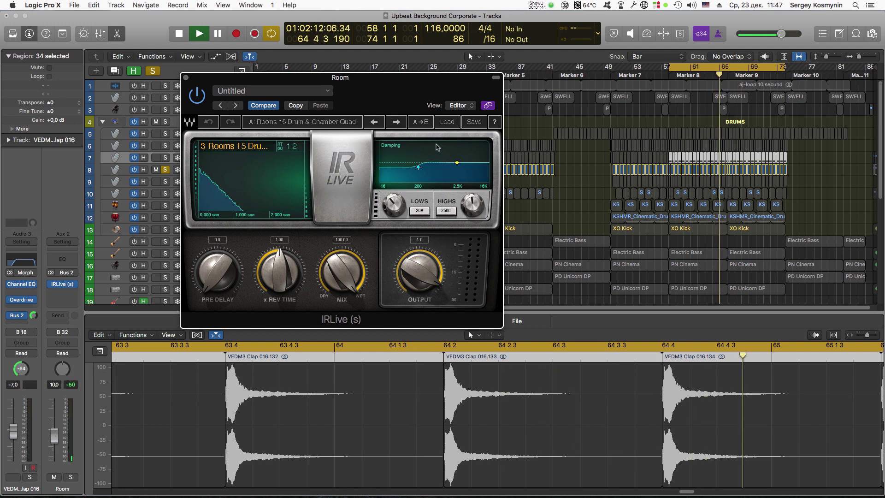
{"action": "key", "text": "space"}
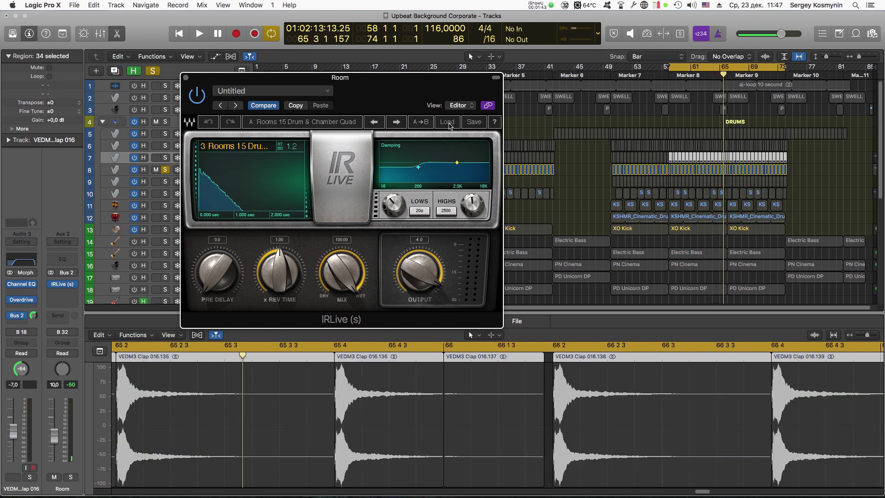
{"action": "left_click", "coordinate": [450, 126]}
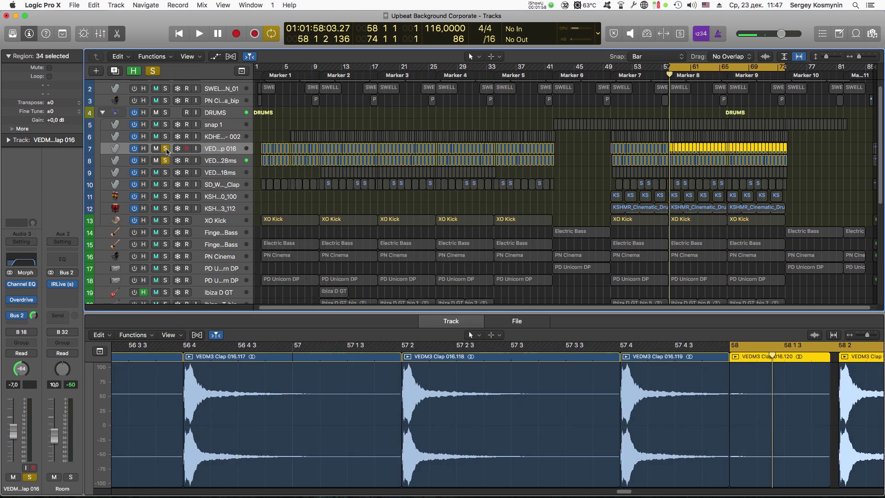
Play clap tracks 7 and 8 together, add VEDM3 Clap 037 -18ms, and isolate that track before clearing its solo.
{"action": "key", "text": "space"}
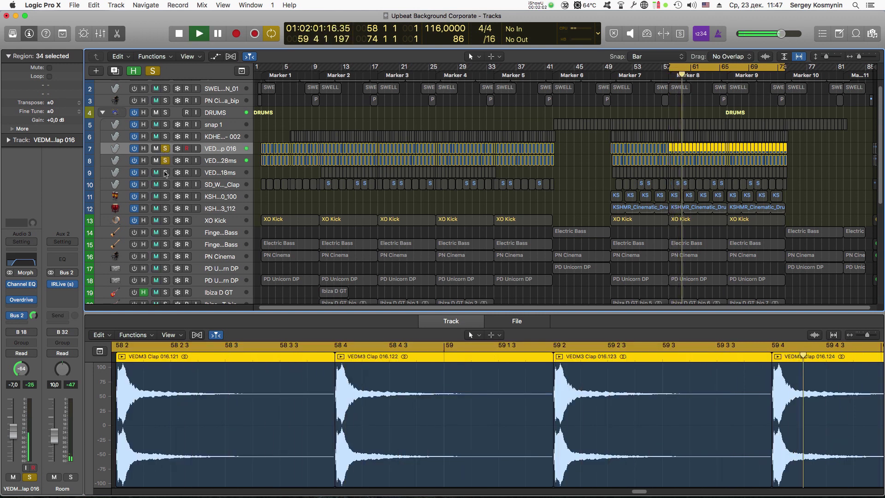
{"action": "left_click", "coordinate": [165, 172]}
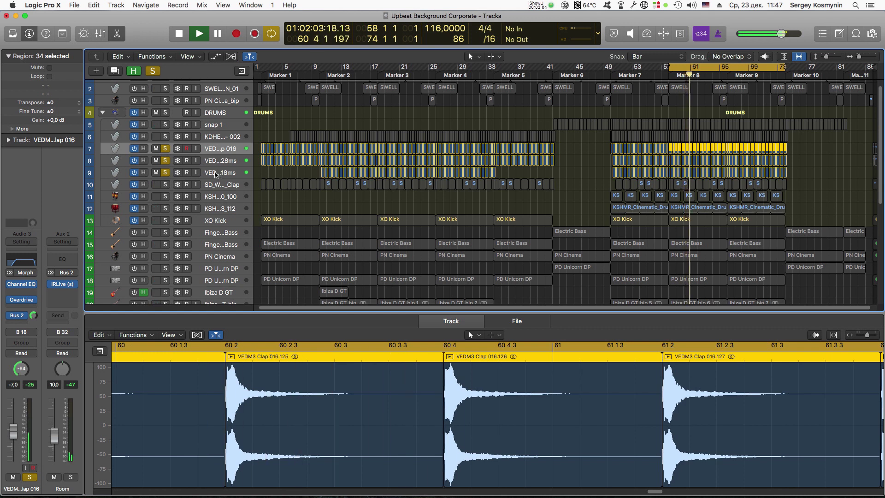
{"action": "left_click", "coordinate": [165, 161]}
{"action": "left_click", "coordinate": [165, 148]}
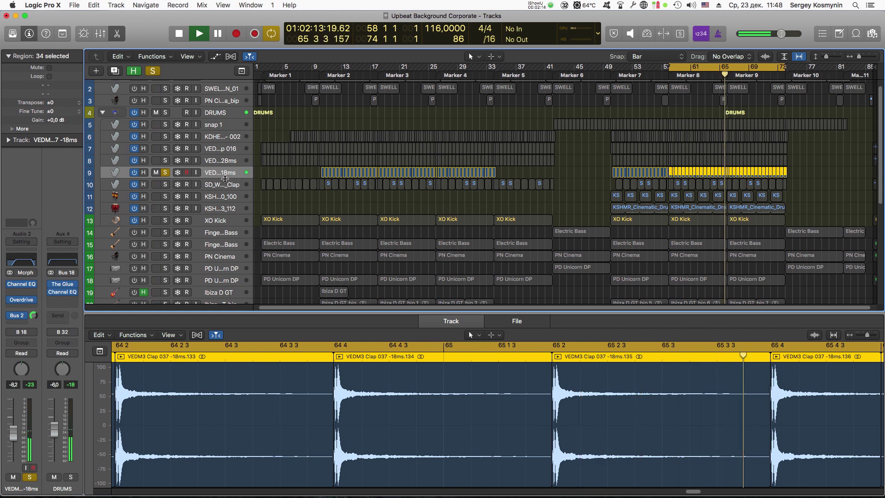
{"action": "key", "text": "s"}
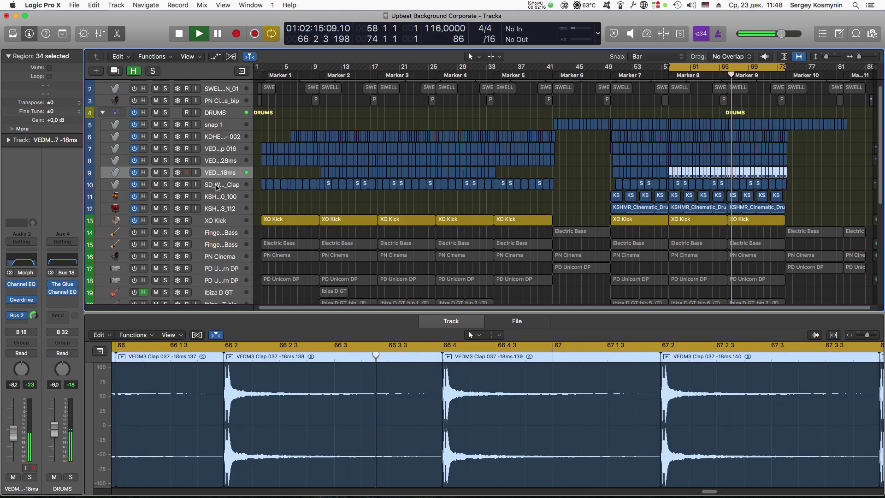
Audition the SD_Wooshy_Clap track alone, and play tracks 5 to 10, snap 1 through SD_Wooshy_Clap, soloed together.
{"action": "left_click", "coordinate": [216, 186]}
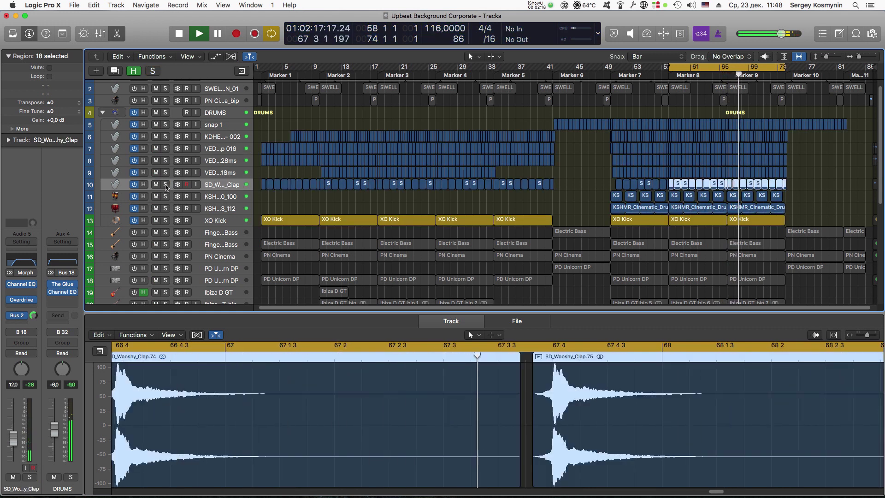
{"action": "left_click", "coordinate": [166, 184]}
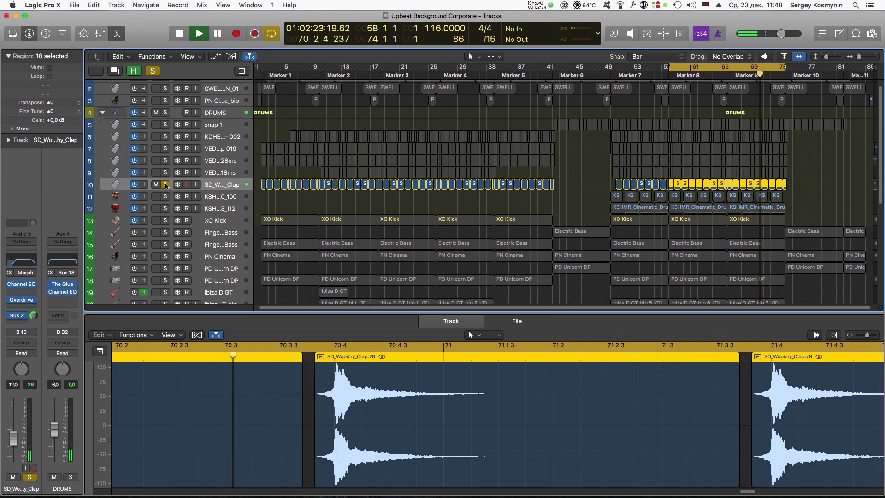
{"action": "left_click", "coordinate": [165, 185]}
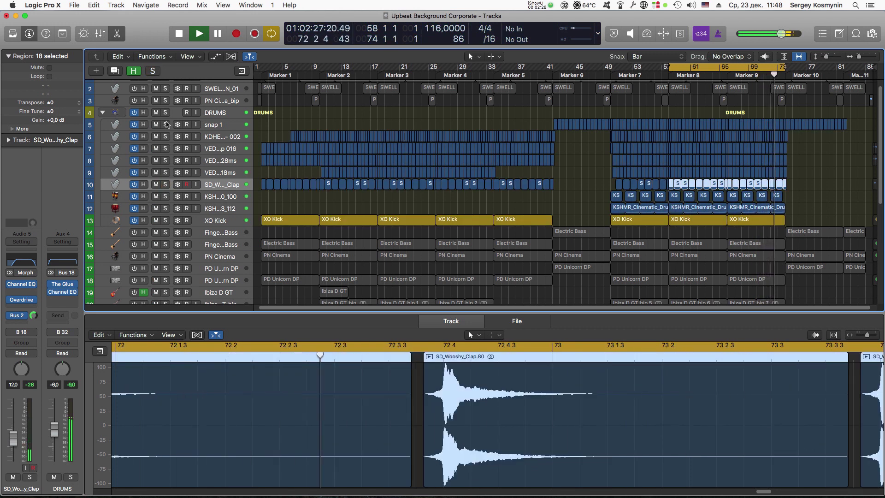
{"action": "left_click_drag", "start_coordinate": [166, 125], "coordinate": [165, 184]}
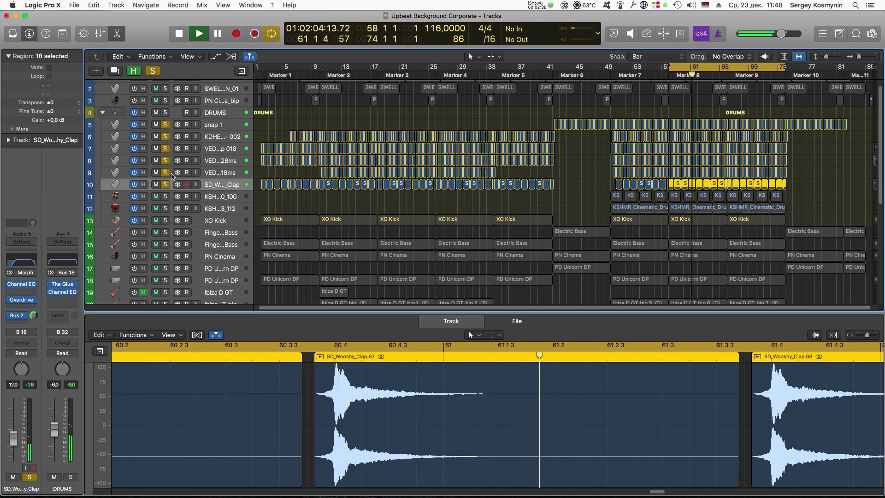
{"action": "key", "text": "space"}
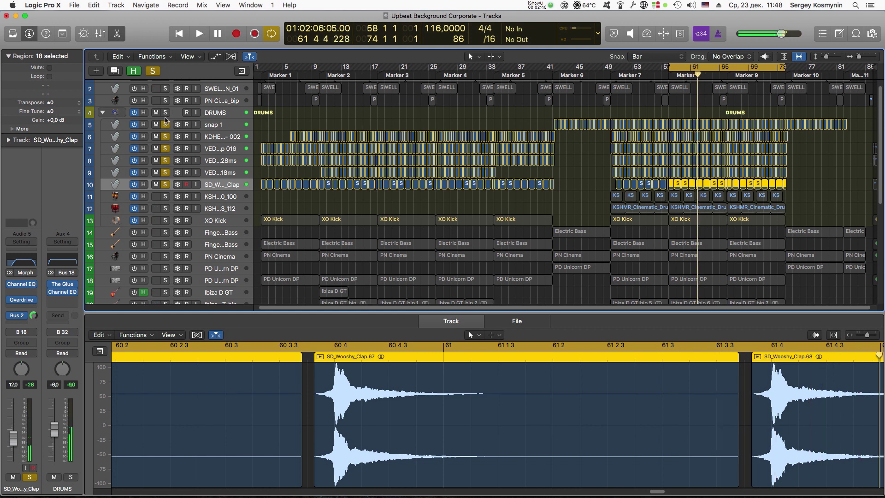
Play the KSHMR_Cinematic_Drum_Loop_10_100 track in solo, examine its waveform, Channel EQ and Overdrive settings, and clear the solo.
{"action": "left_click", "coordinate": [226, 198]}
{"action": "key", "text": "space"}
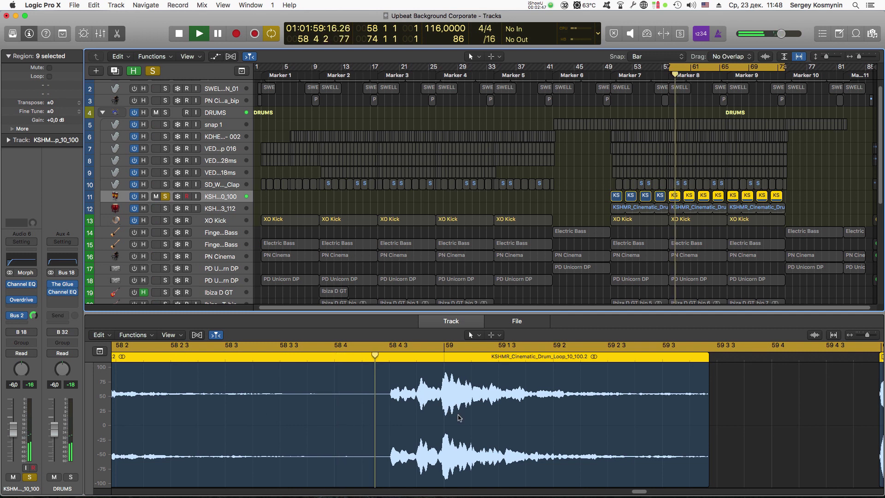
{"action": "scroll", "coordinate": [459, 418], "scroll_direction": "down", "scroll_amount": 5}
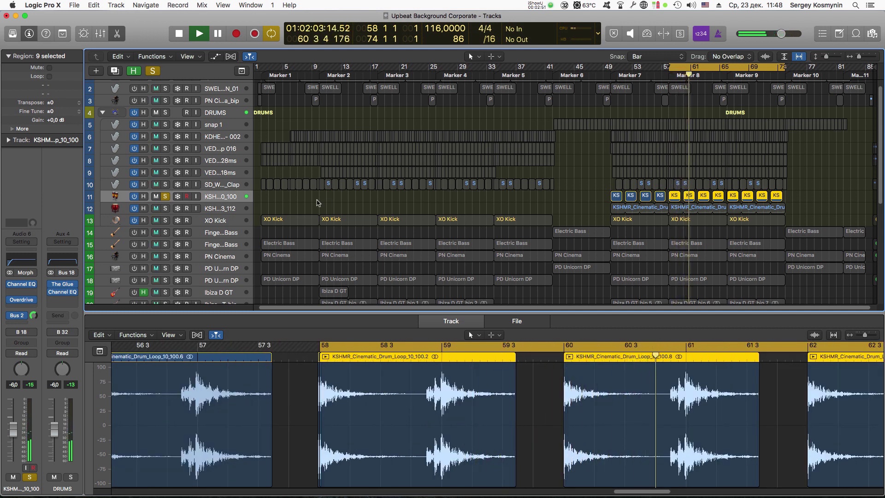
{"action": "left_click", "coordinate": [165, 196]}
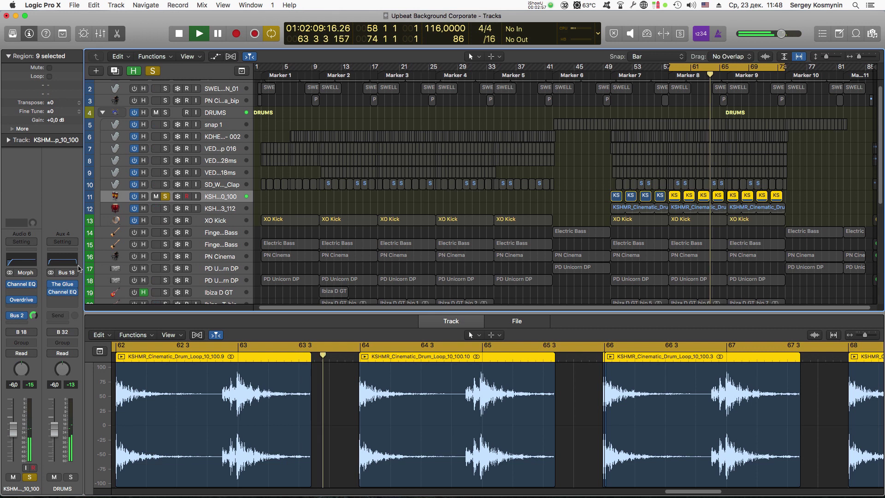
{"action": "left_click", "coordinate": [21, 284]}
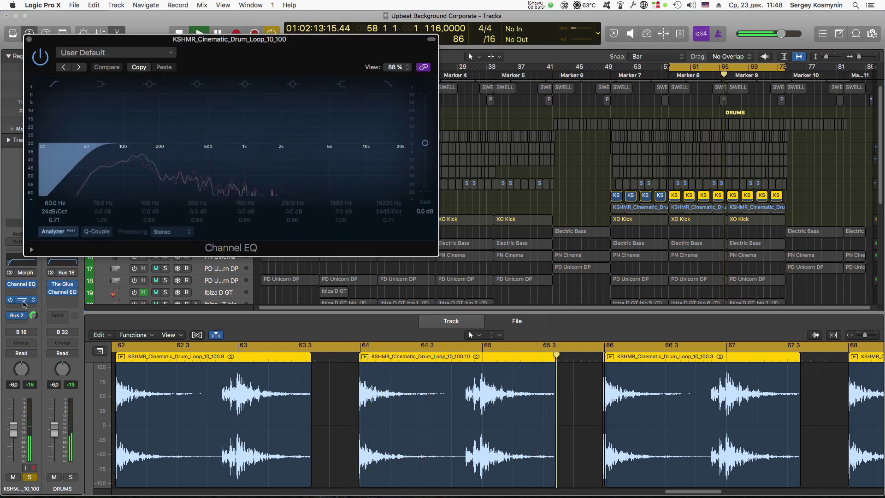
{"action": "left_click", "coordinate": [22, 301]}
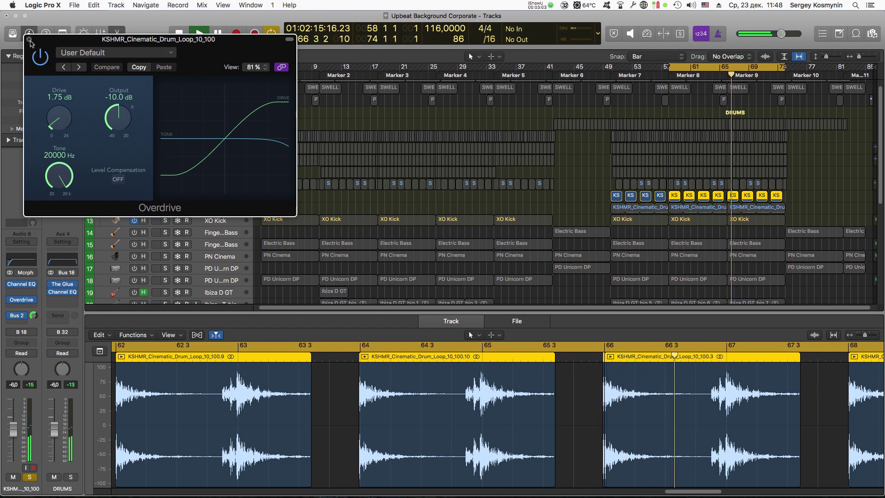
{"action": "key", "text": "super+w"}
{"action": "key", "text": "space"}
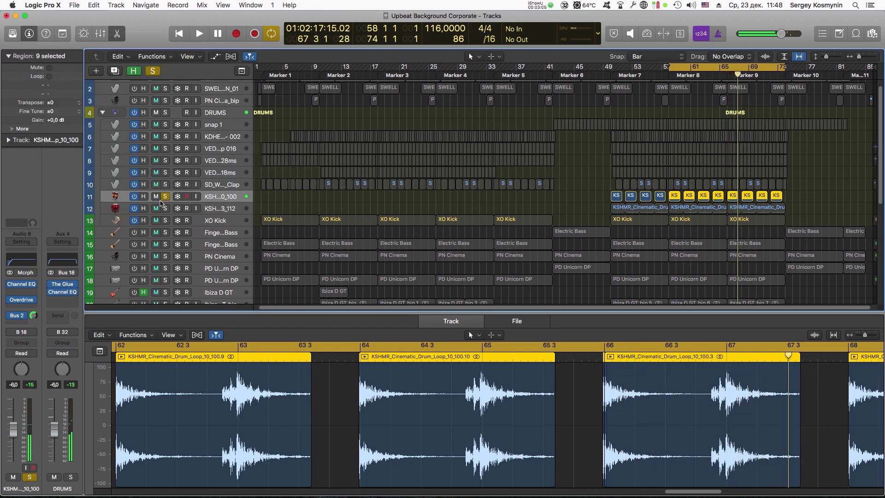
{"action": "left_click", "coordinate": [165, 196]}
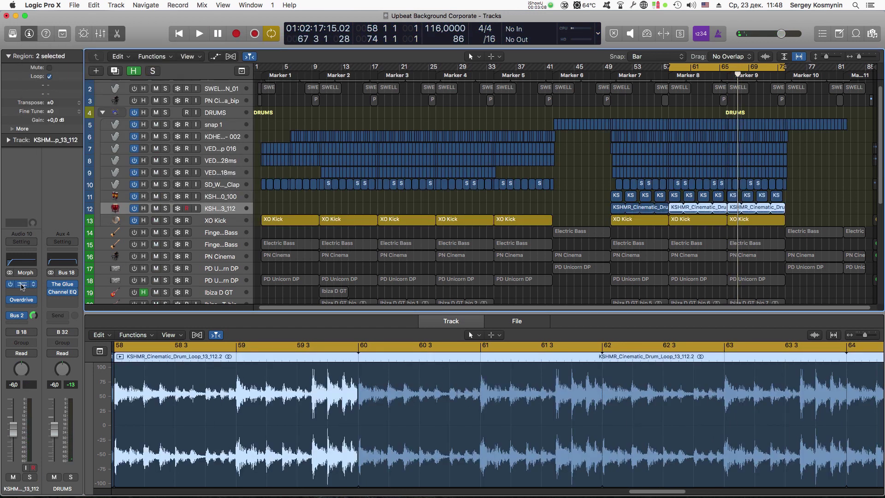
Solo the KSHMR_Cinematic_Drum_Loop_13_112 track and play it from the start of the cycle range.
{"action": "key", "text": "space"}
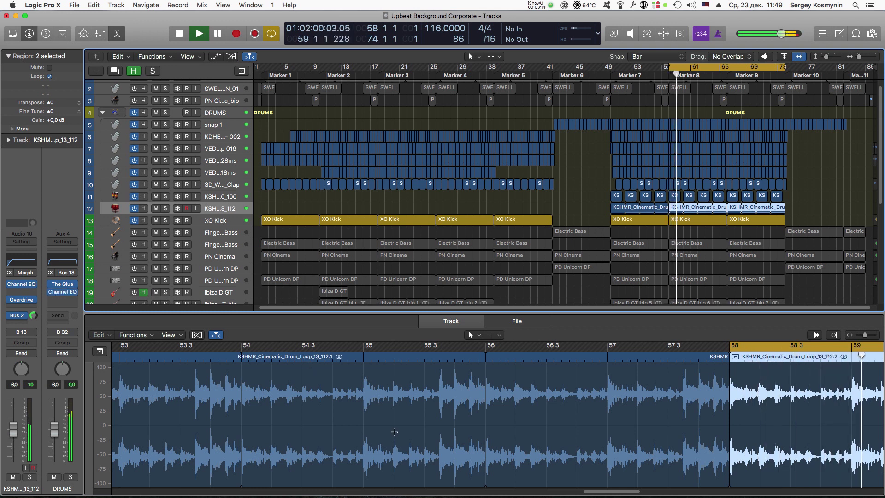
{"action": "key", "text": "s"}
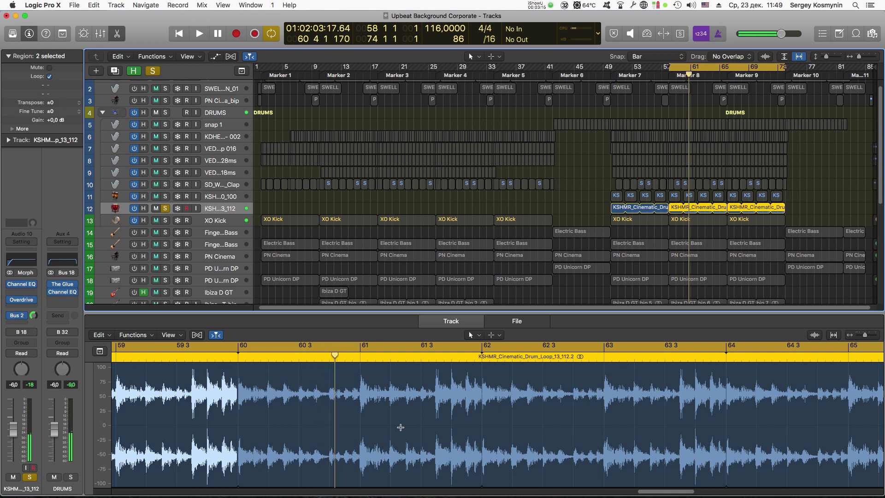
{"action": "key", "text": "Return"}
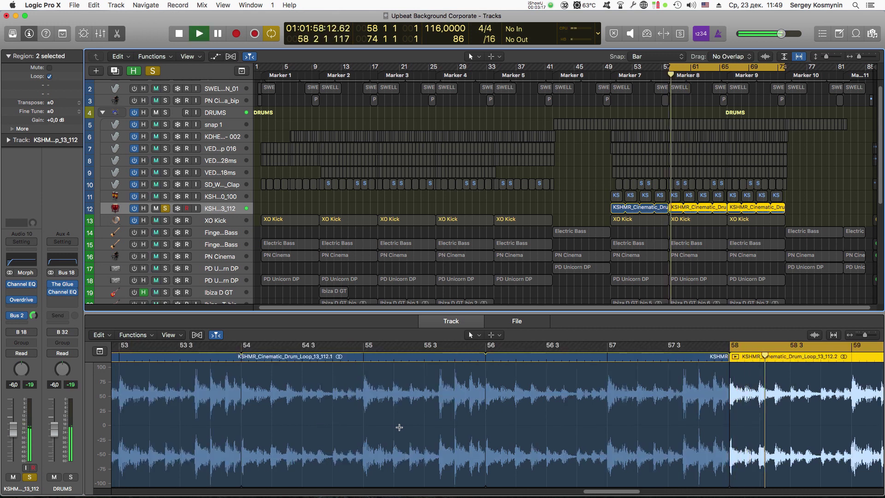
Examine the waveform, Channel EQ and Overdrive settings of the KSHMR_Cinematic_Drum_Loop_13_112 track during playback.
{"action": "key", "text": "z"}
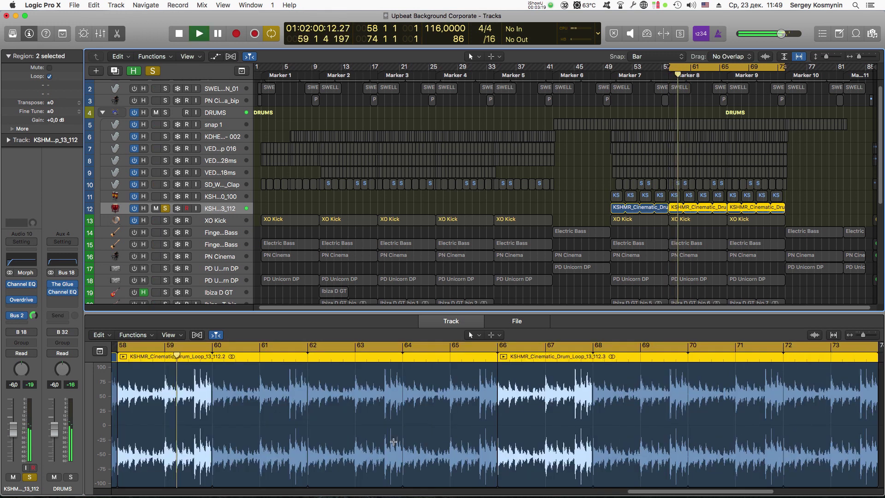
{"action": "scroll", "coordinate": [394, 442], "scroll_direction": "down", "scroll_amount": 3}
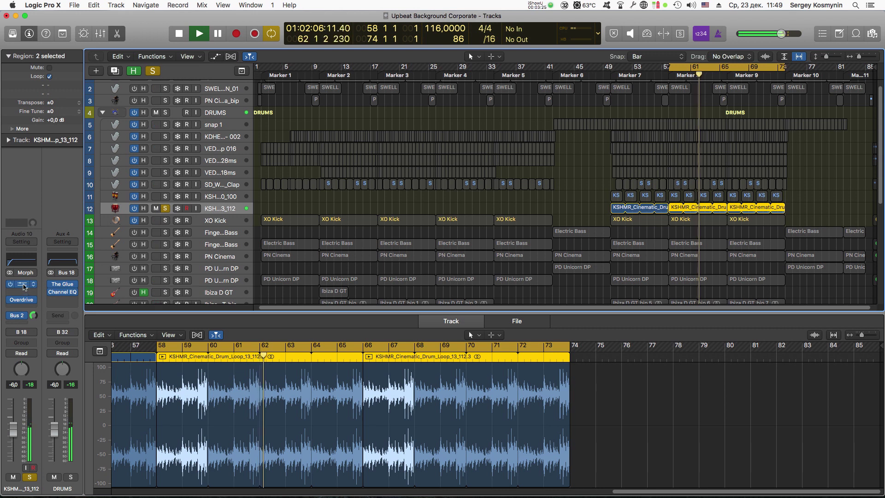
{"action": "left_click", "coordinate": [23, 285]}
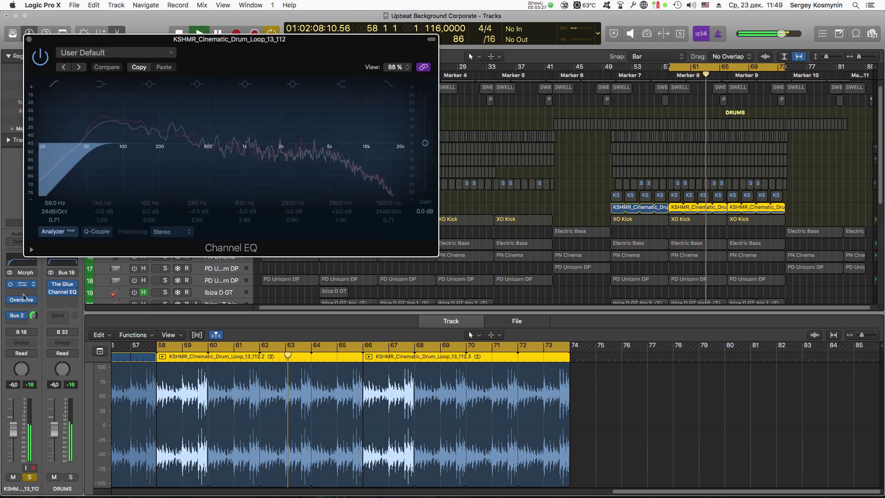
{"action": "left_click", "coordinate": [22, 299]}
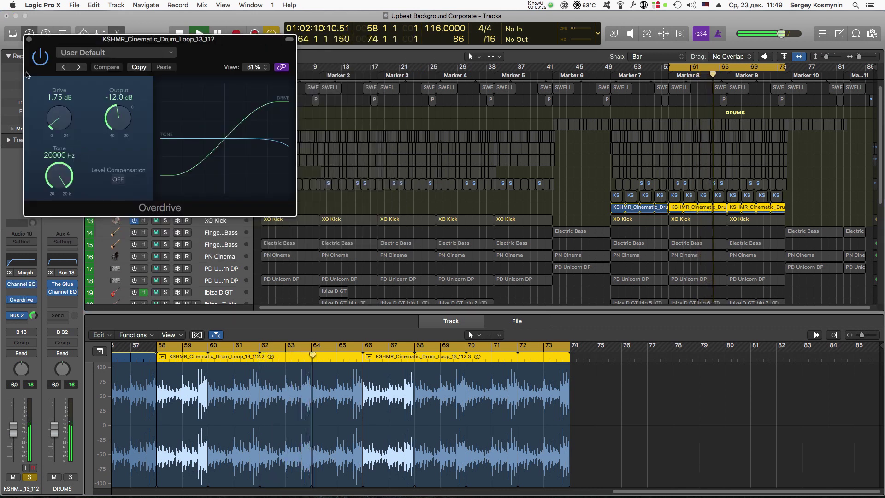
{"action": "left_click", "coordinate": [29, 40]}
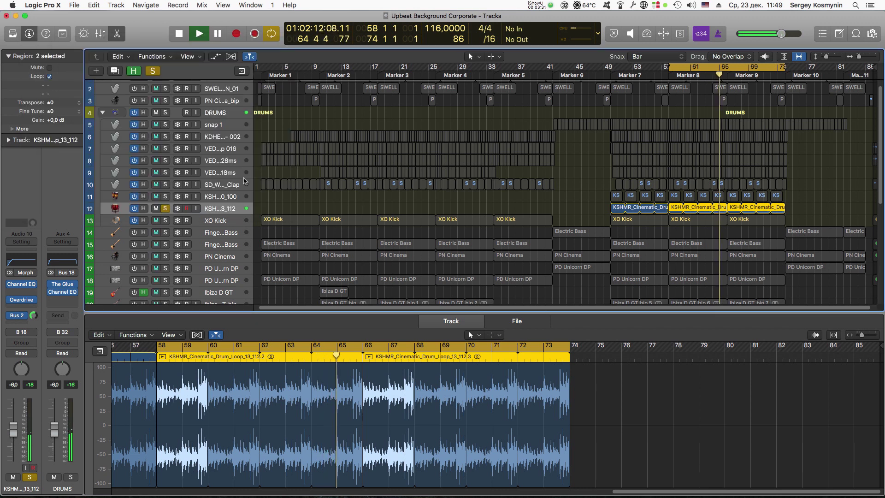
Play both KSHMR cinematic drum loops soloed together, audition the whole DRUMS group in solo, and clear the solos.
{"action": "left_click", "coordinate": [166, 197]}
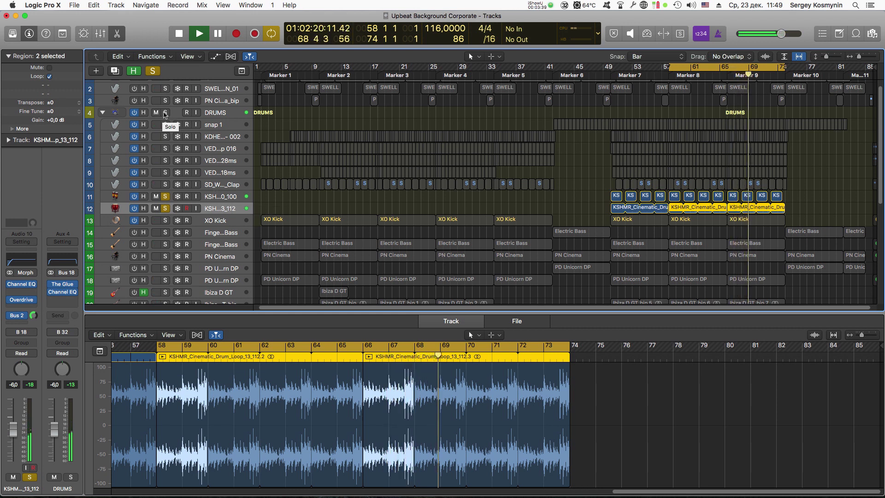
{"action": "left_click", "coordinate": [165, 113]}
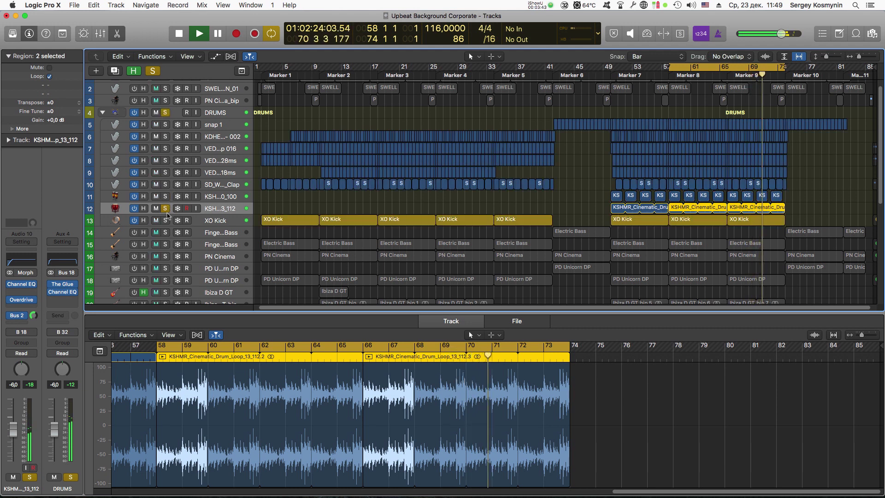
{"action": "left_click", "coordinate": [166, 197]}
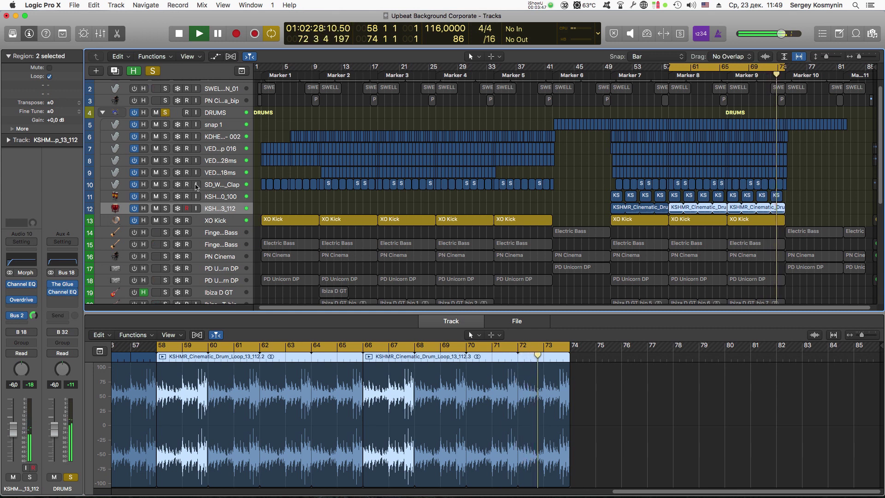
{"action": "left_click", "coordinate": [165, 113]}
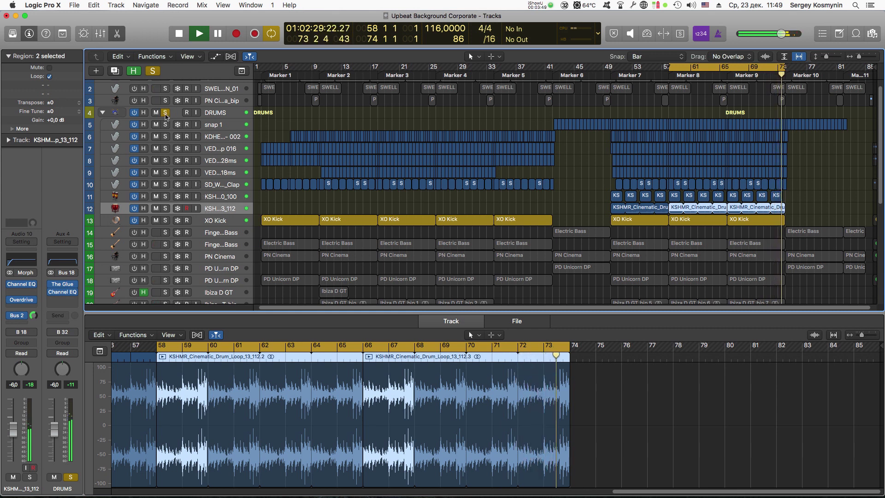
Solo the XO Kick track and inspect the Kick 1 sample in the XO instrument, including its sample edit settings.
{"action": "left_click", "coordinate": [219, 222]}
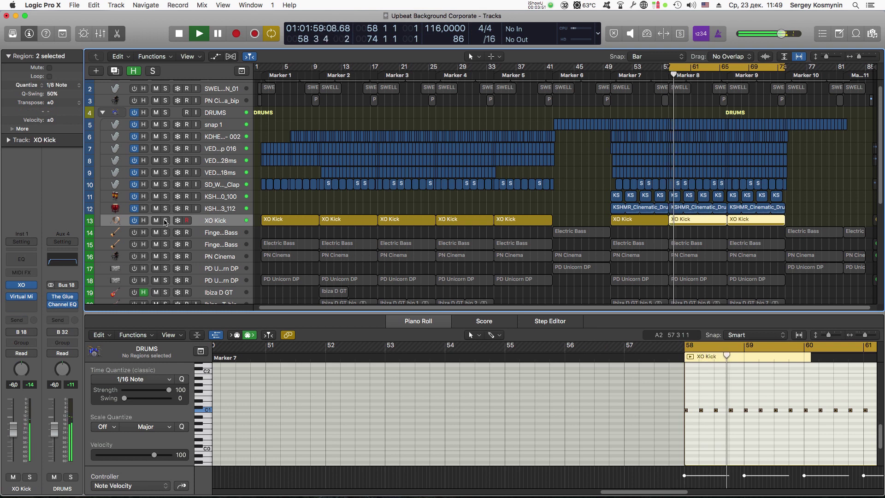
{"action": "left_click", "coordinate": [165, 220]}
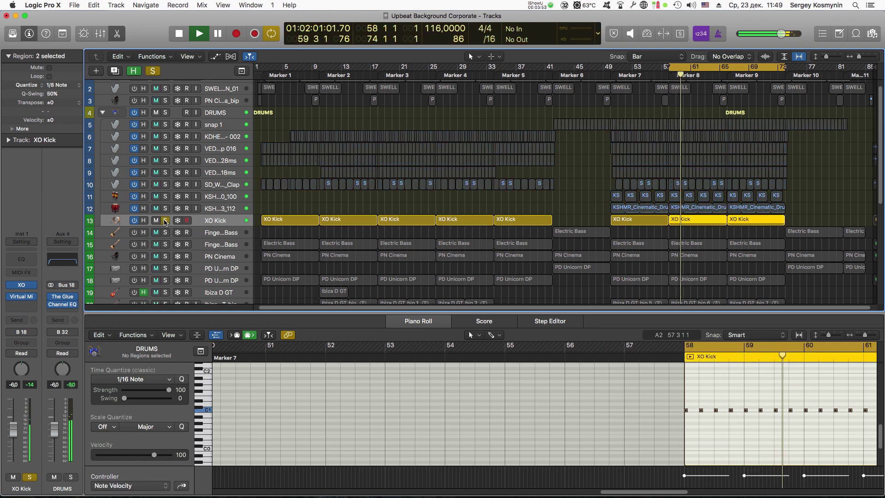
{"action": "left_click", "coordinate": [21, 285]}
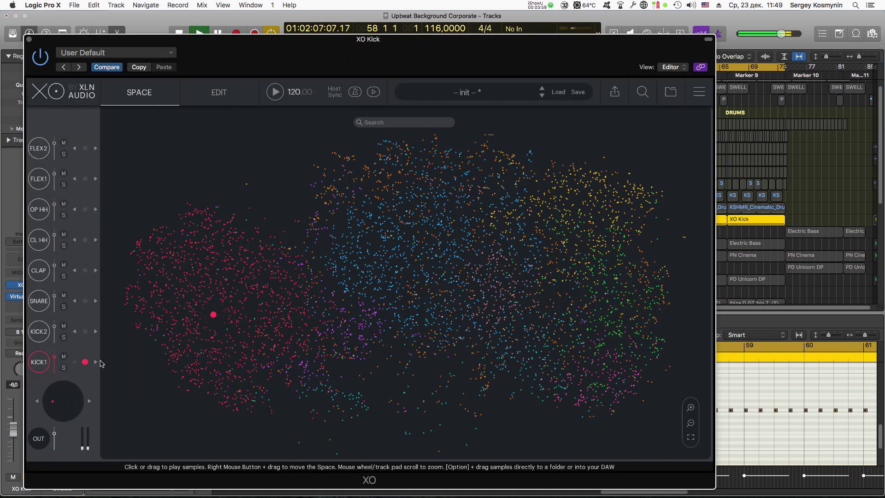
{"action": "left_click", "coordinate": [86, 362]}
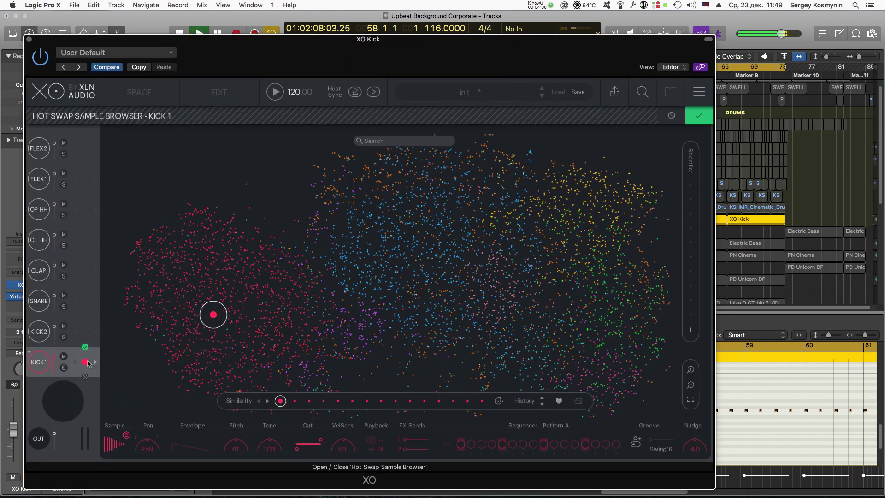
{"action": "left_click", "coordinate": [126, 443]}
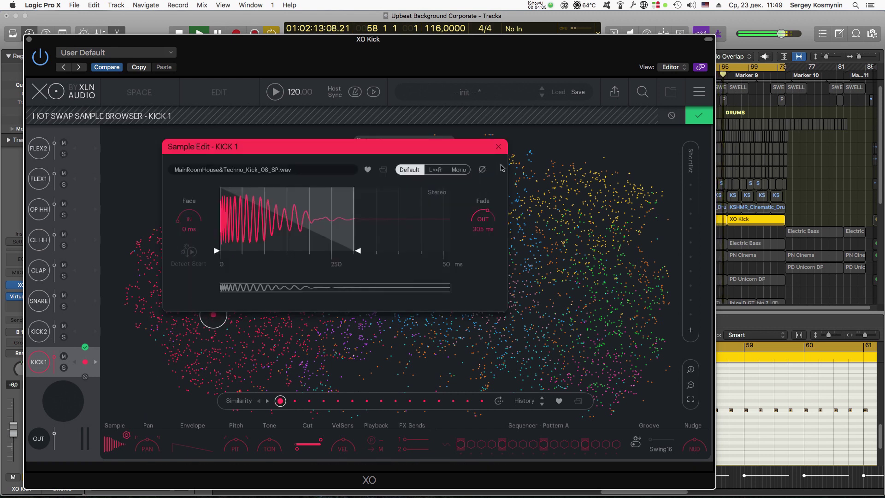
{"action": "left_click", "coordinate": [498, 147]}
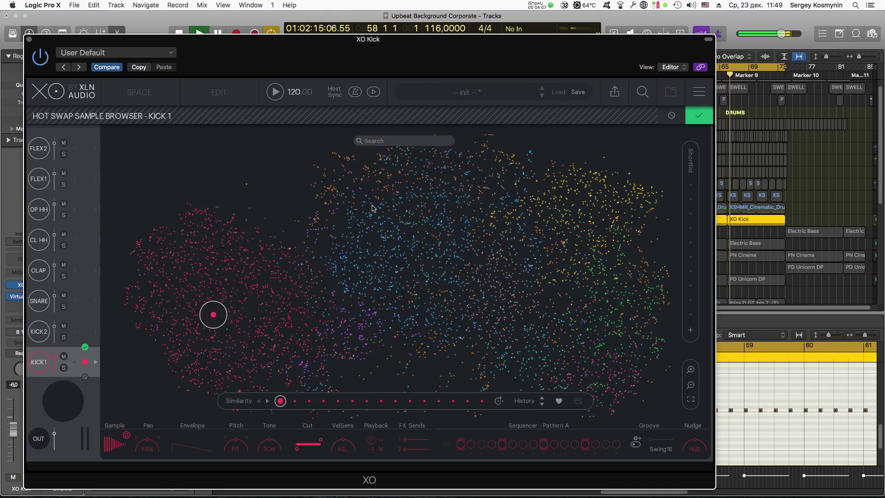
{"action": "left_click", "coordinate": [29, 40]}
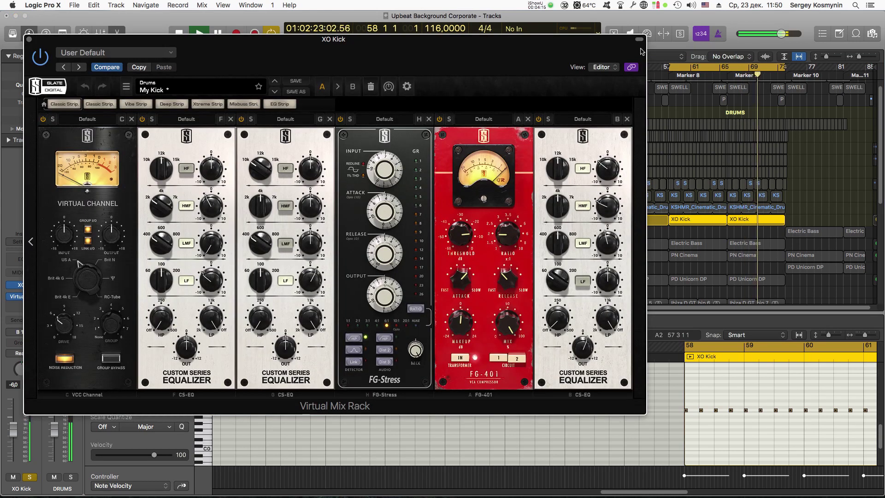
Examine the Virtual Mix Rack processing chain on the XO Kick track, moving its window clear of the channel strip, and close it.
{"action": "left_click", "coordinate": [639, 40]}
{"action": "left_click_drag", "start_coordinate": [588, 43], "coordinate": [643, 100]}
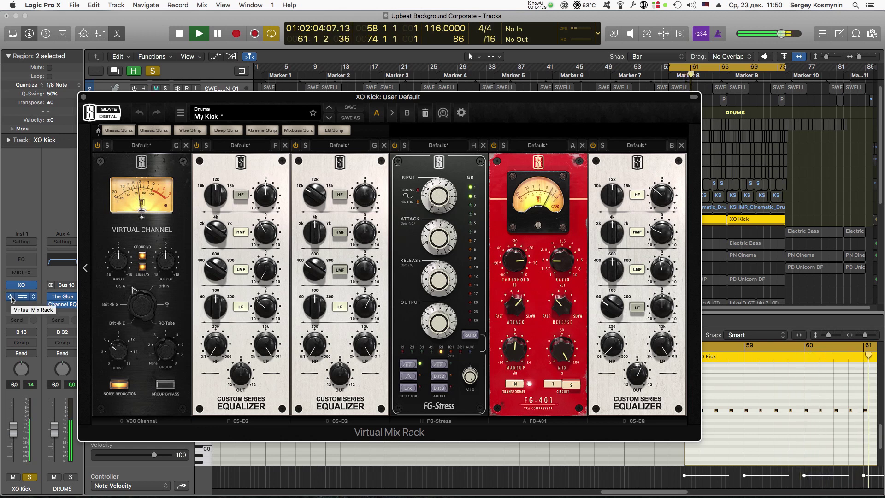
{"action": "left_click", "coordinate": [83, 97]}
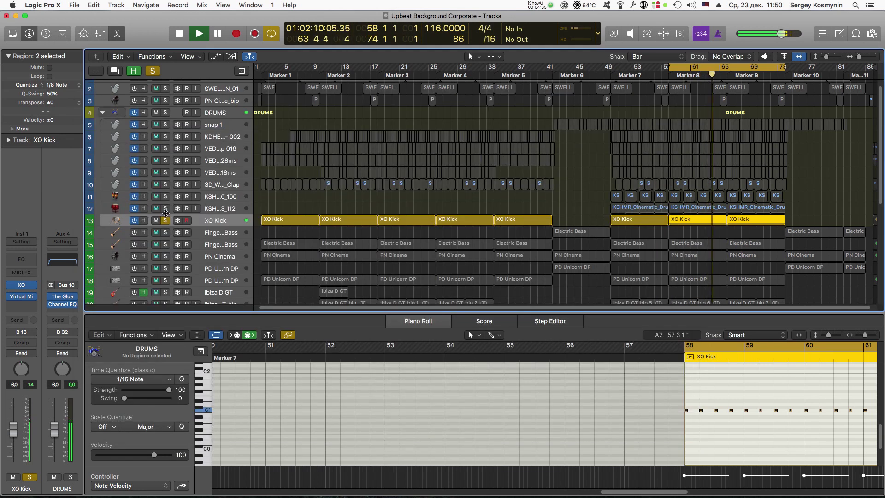
Play the Fingerstyle Electric Bass track and look up its instrument in the EXS24 library under Factory, Bass, Electric Bass.
{"action": "key", "text": "space"}
{"action": "left_click_drag", "start_coordinate": [394, 71], "coordinate": [455, 91]}
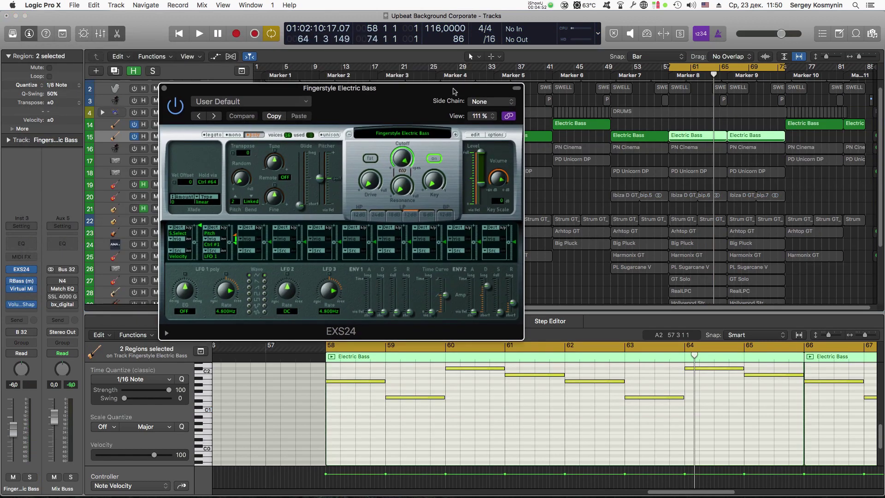
{"action": "key", "text": "space"}
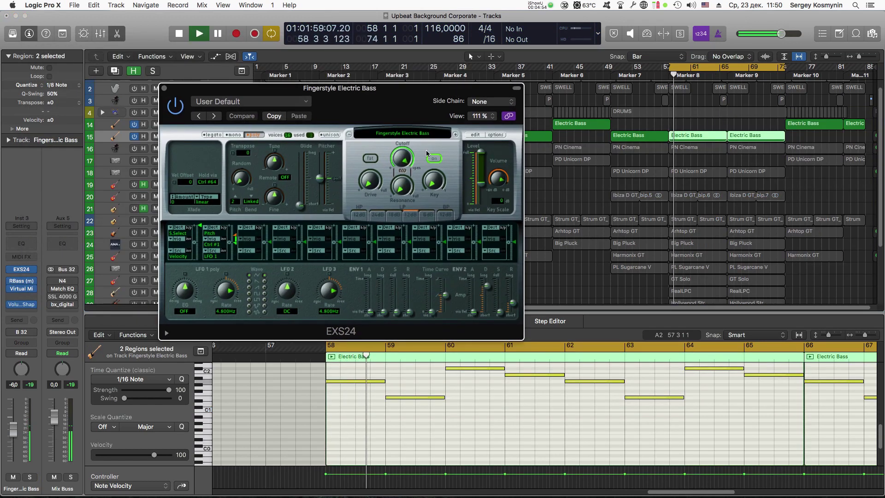
{"action": "left_click", "coordinate": [403, 133]}
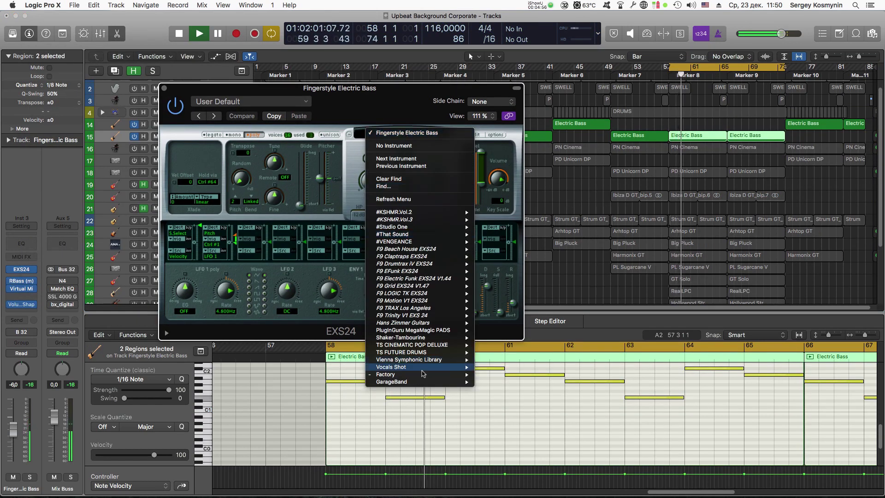
{"action": "mouse_move", "coordinate": [433, 375]}
{"action": "mouse_move", "coordinate": [533, 390]}
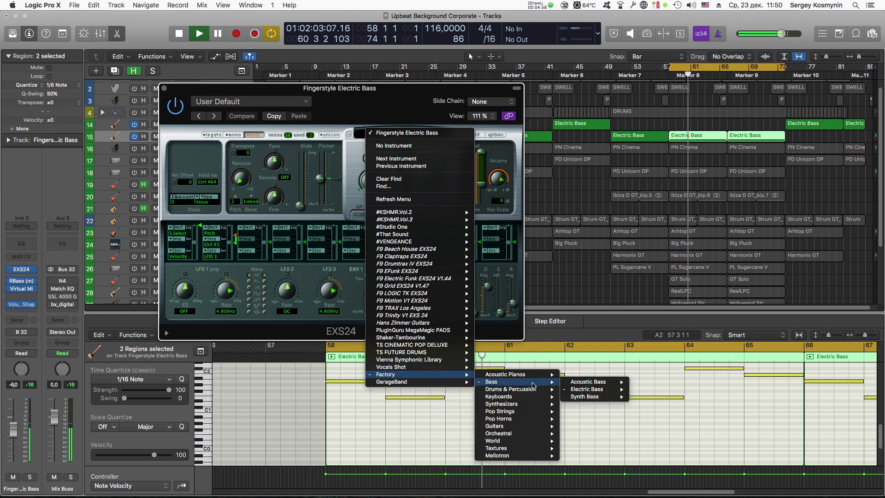
{"action": "mouse_move", "coordinate": [611, 393]}
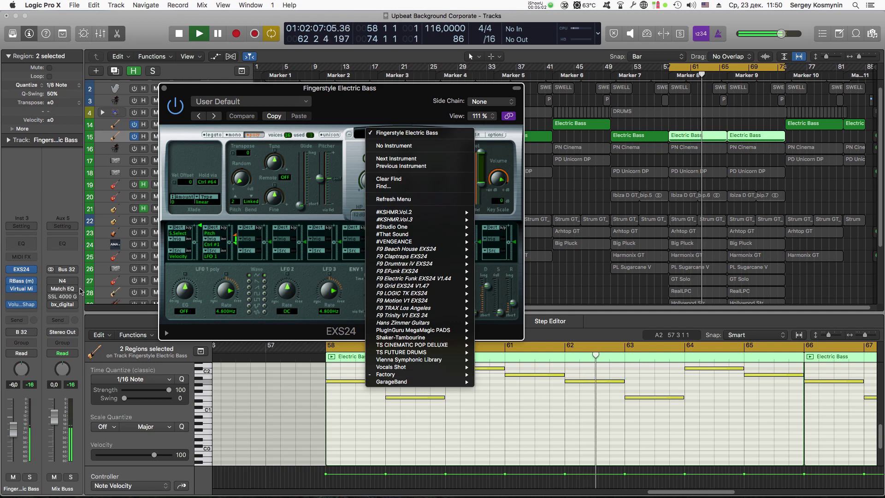
Review the RBass, Virtual Mix Rack and VolumeShaper4 settings on the Fingerstyle Electric Bass track during playback.
{"action": "left_click", "coordinate": [22, 281]}
{"action": "left_click", "coordinate": [22, 282]}
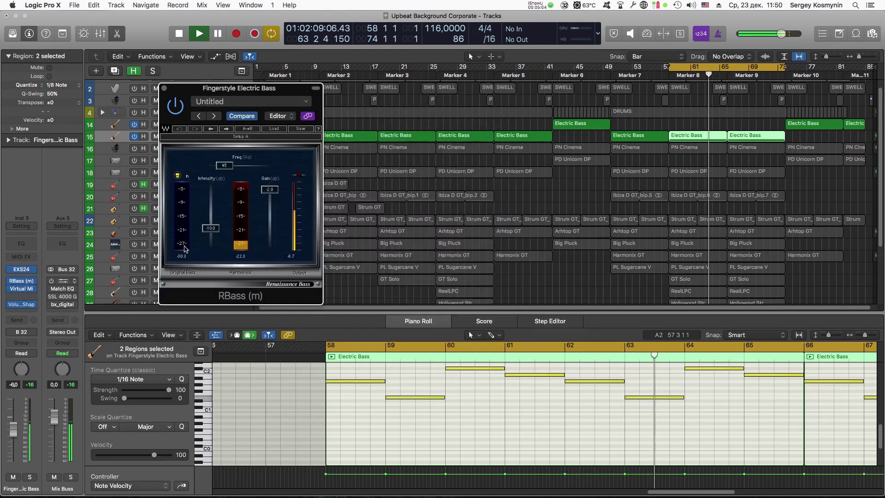
{"action": "left_click_drag", "start_coordinate": [218, 112], "coordinate": [341, 143]}
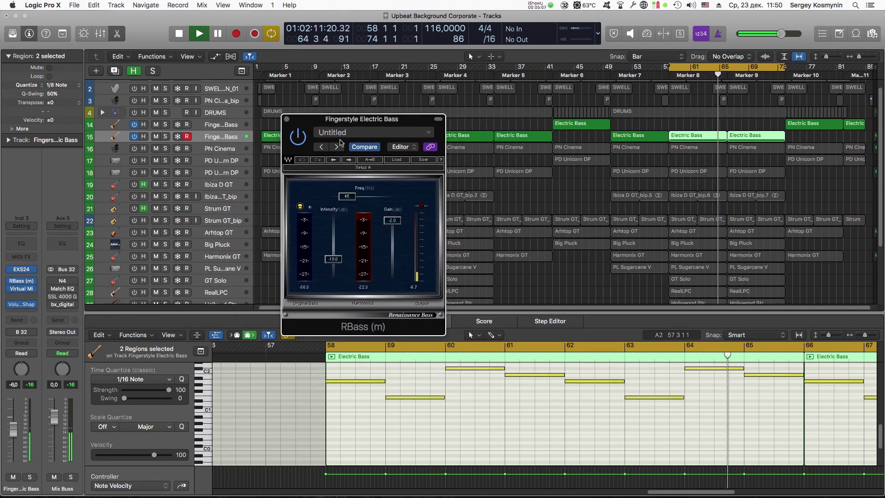
{"action": "left_click", "coordinate": [21, 289]}
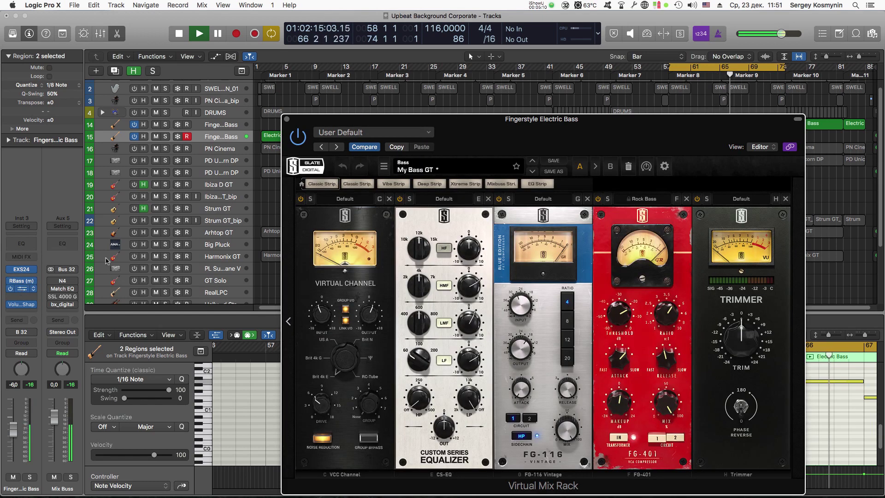
{"action": "left_click_drag", "start_coordinate": [515, 123], "coordinate": [474, 109]}
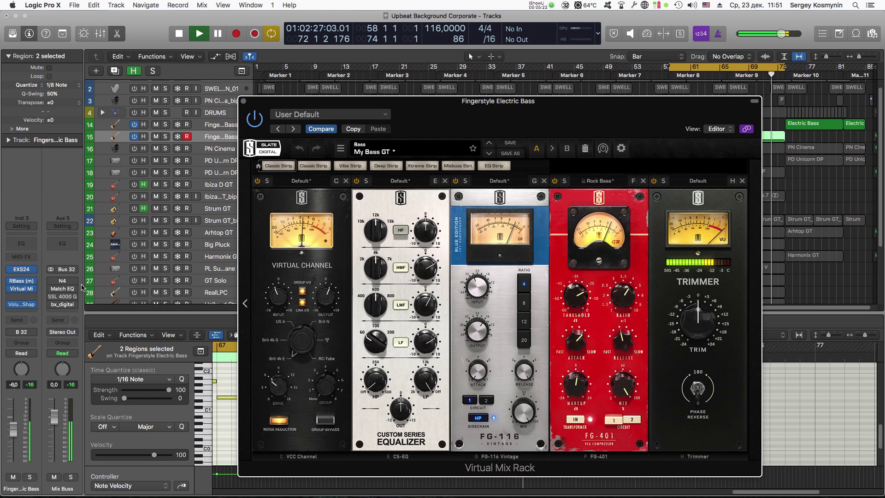
{"action": "mouse_move", "coordinate": [24, 306]}
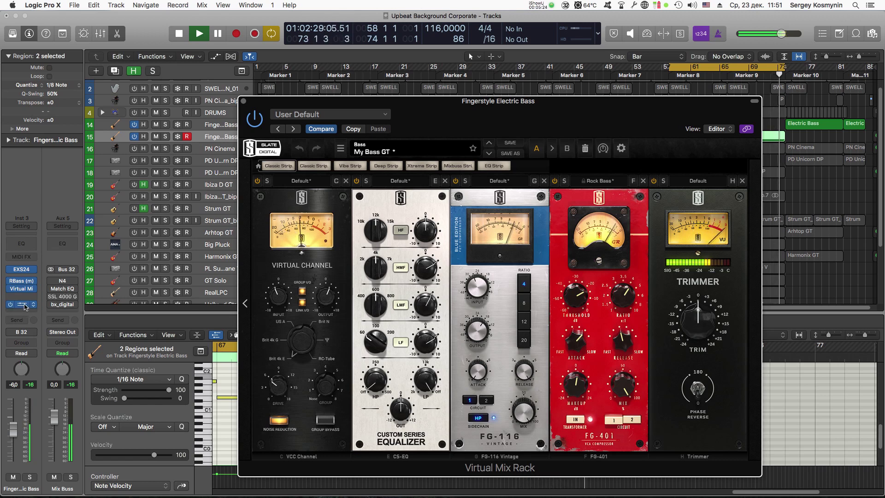
{"action": "left_click", "coordinate": [24, 306]}
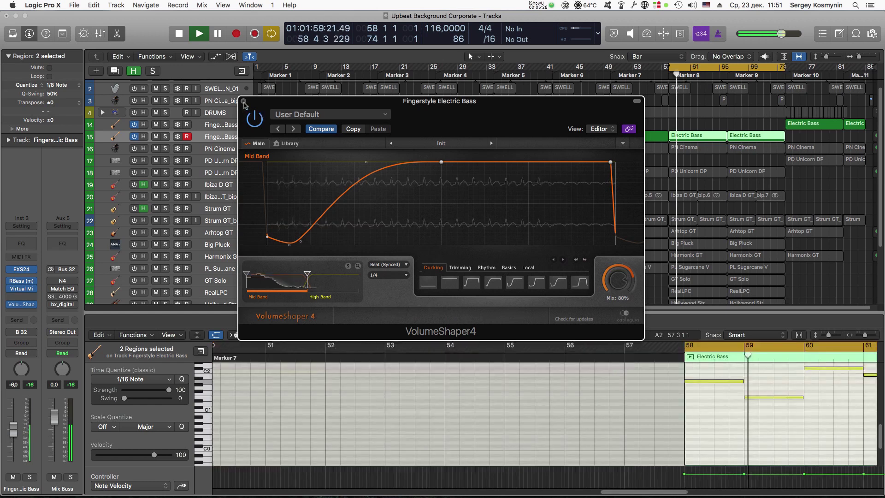
{"action": "left_click", "coordinate": [244, 101]}
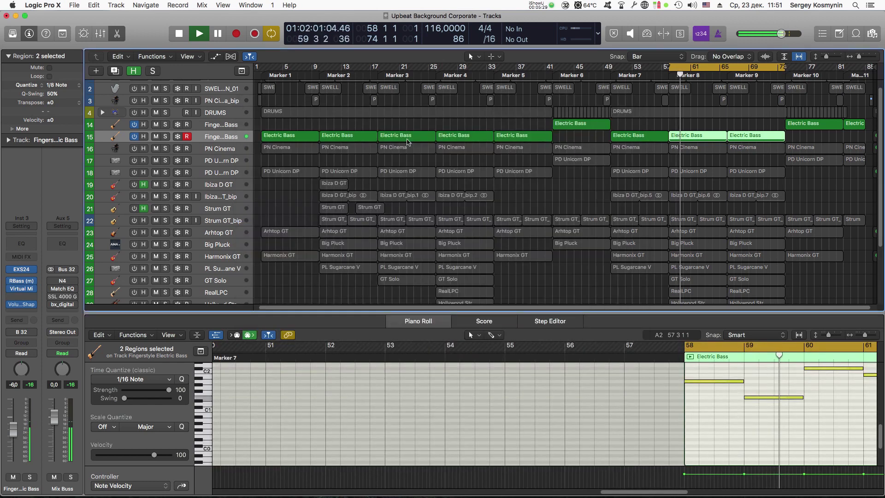
Set the cycle range to the Electric Bass region of track 14 at Marker 6 and play it.
{"action": "left_click", "coordinate": [232, 125]}
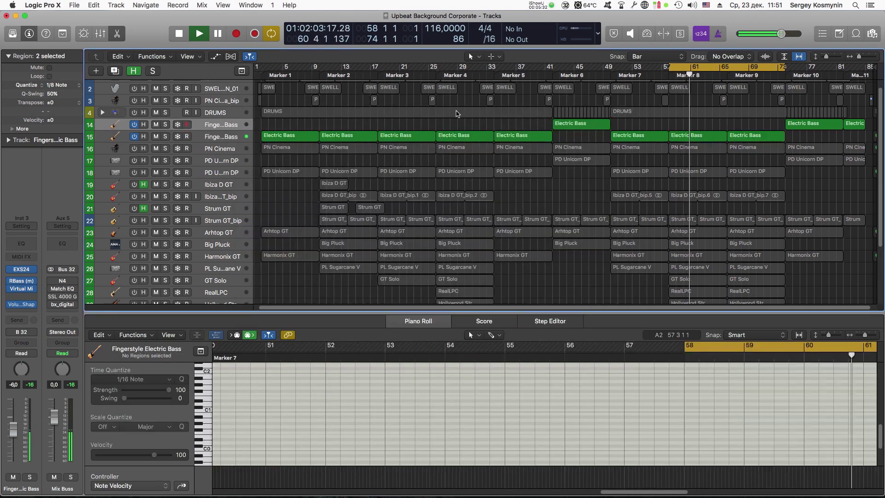
{"action": "left_click", "coordinate": [573, 129]}
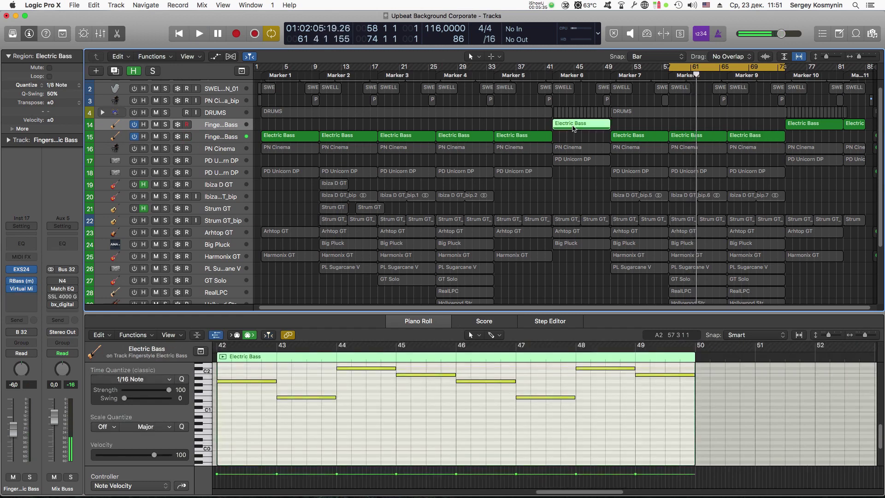
{"action": "key", "text": "super+u"}
{"action": "key", "text": "space"}
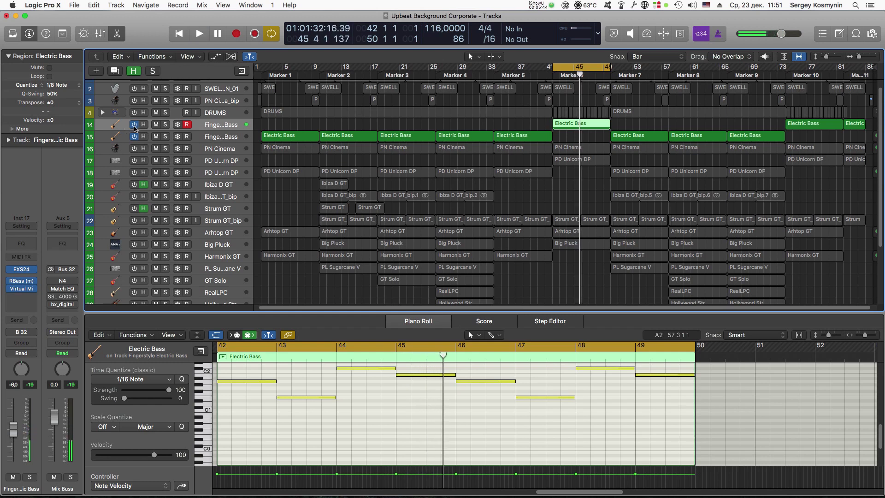
Play the PN Cinema track from the start of the cycle range at bar 58 with its chord notes in view.
{"action": "scroll", "coordinate": [468, 444], "scroll_direction": "up", "scroll_amount": 5}
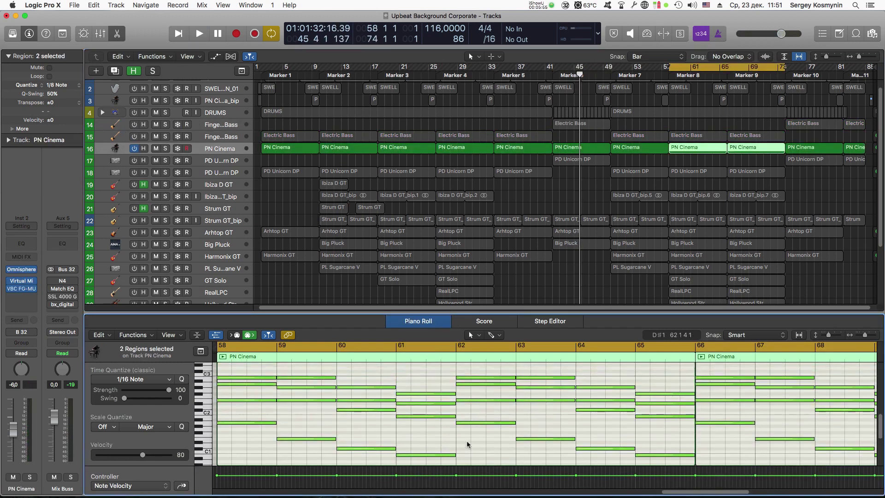
{"action": "key", "text": "space"}
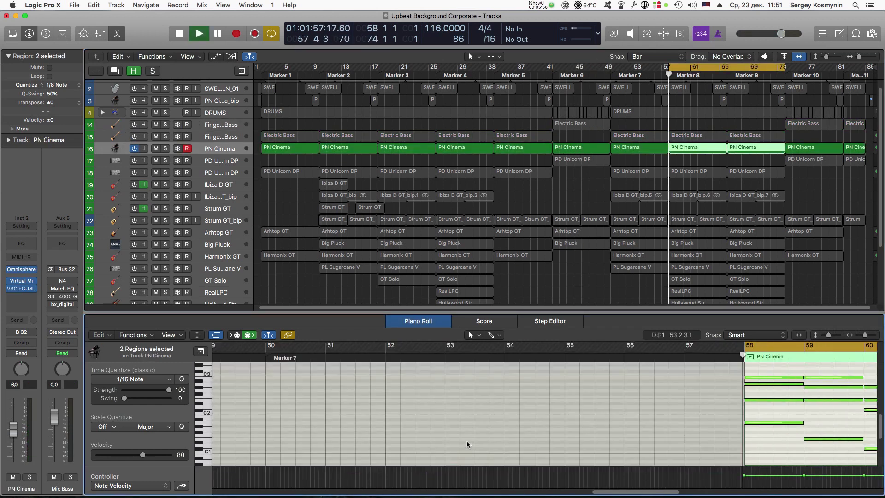
Review the PN Cinema track's Omnisphere patch KEY - AP Soft Cinema, including its layer A page, during playback.
{"action": "scroll", "coordinate": [467, 445], "scroll_direction": "down", "scroll_amount": 1}
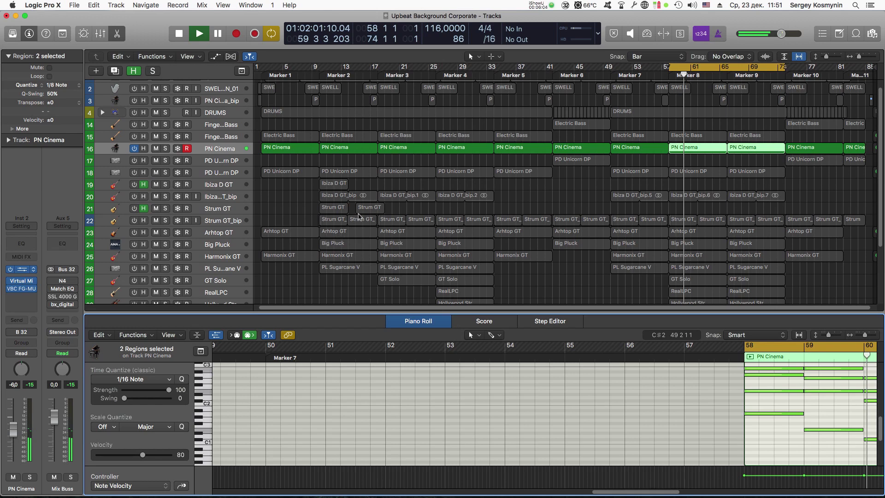
{"action": "key", "text": "v"}
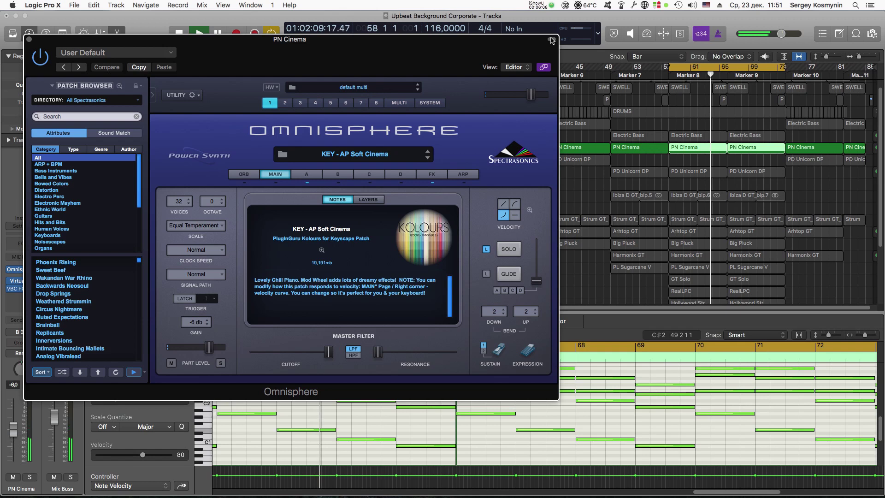
{"action": "double_click", "coordinate": [507, 41]}
{"action": "left_click_drag", "start_coordinate": [488, 38], "coordinate": [596, 60]}
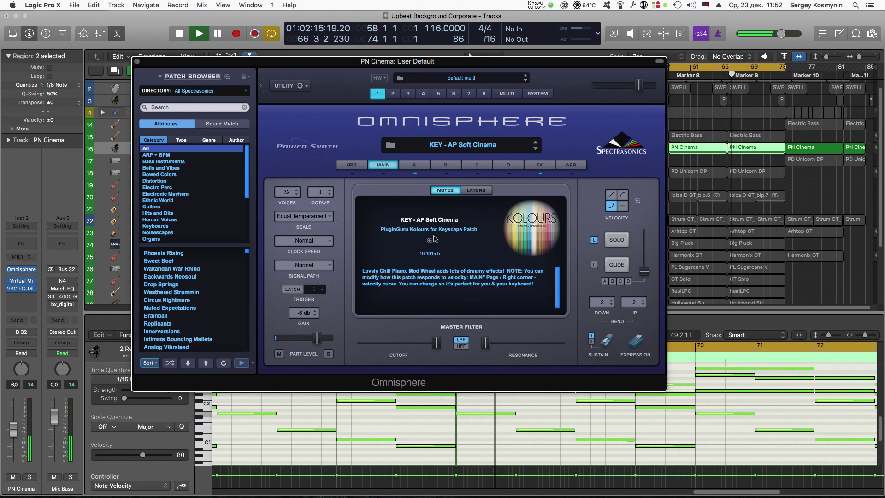
{"action": "left_click", "coordinate": [410, 166]}
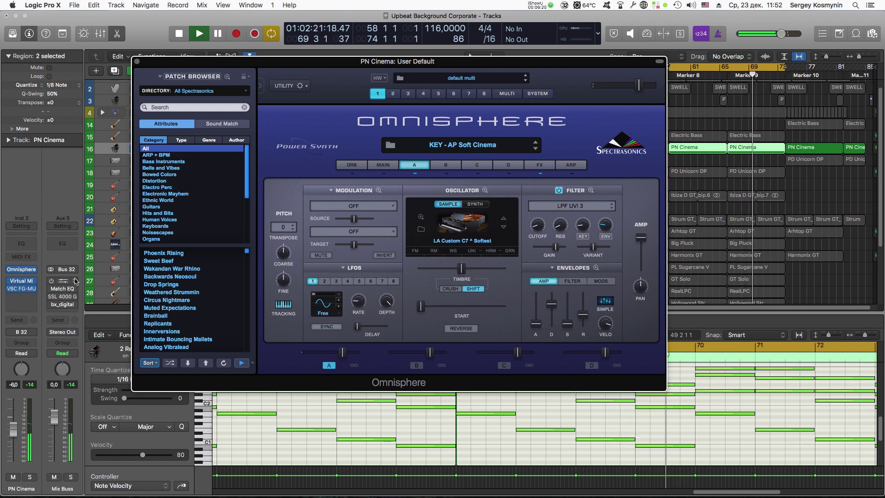
Examine the Virtual Mix Rack on the PN Cinema track while the cycle range plays.
{"action": "left_click", "coordinate": [21, 281]}
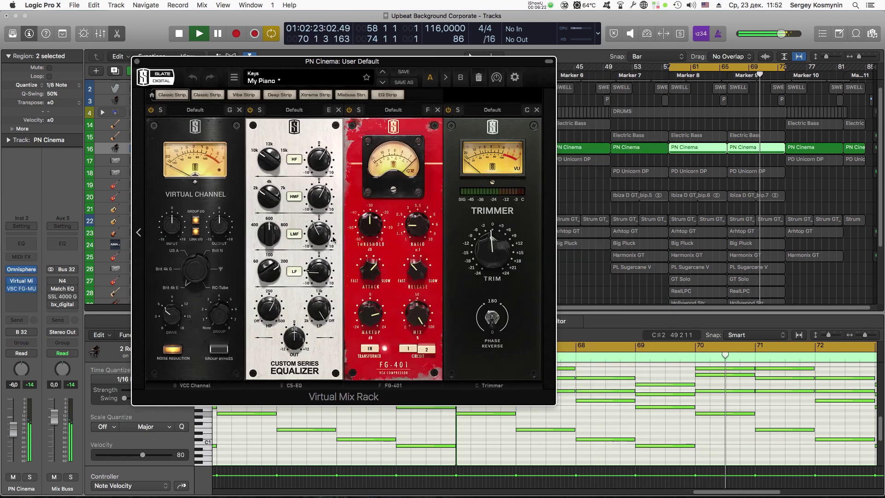
{"action": "left_click_drag", "start_coordinate": [408, 64], "coordinate": [468, 91]}
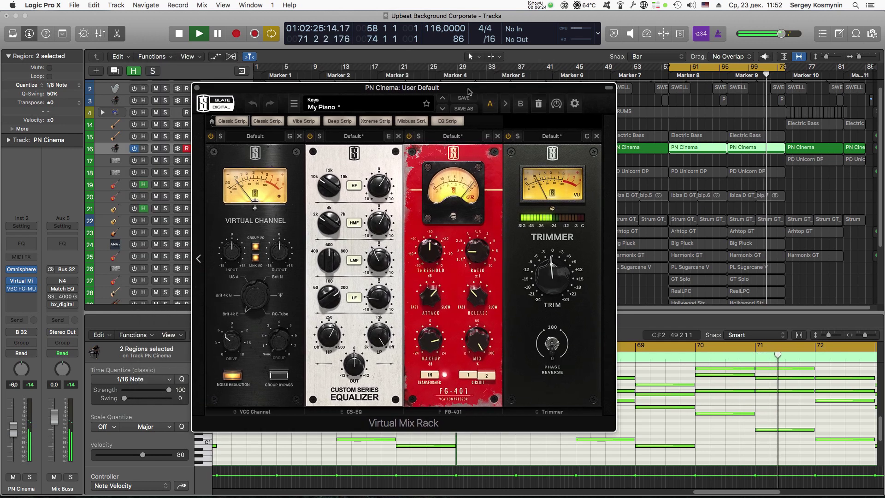
{"action": "mouse_move", "coordinate": [8, 283]}
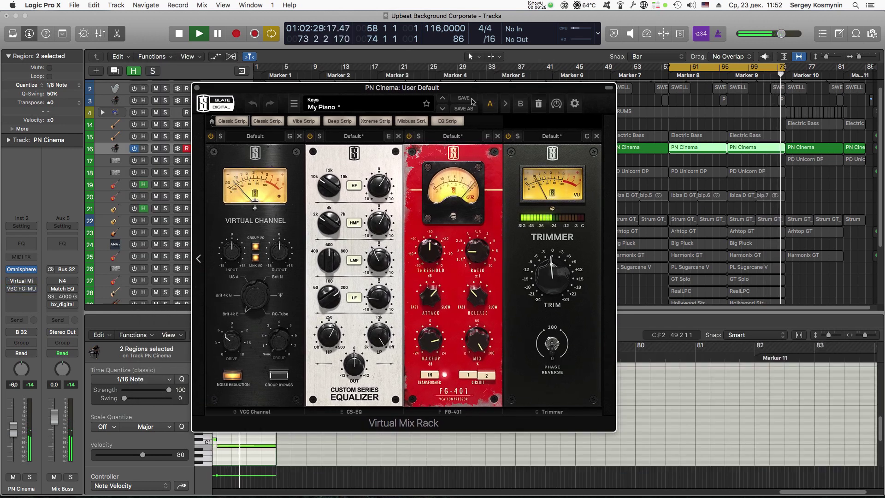
{"action": "left_click_drag", "start_coordinate": [479, 92], "coordinate": [481, 97]}
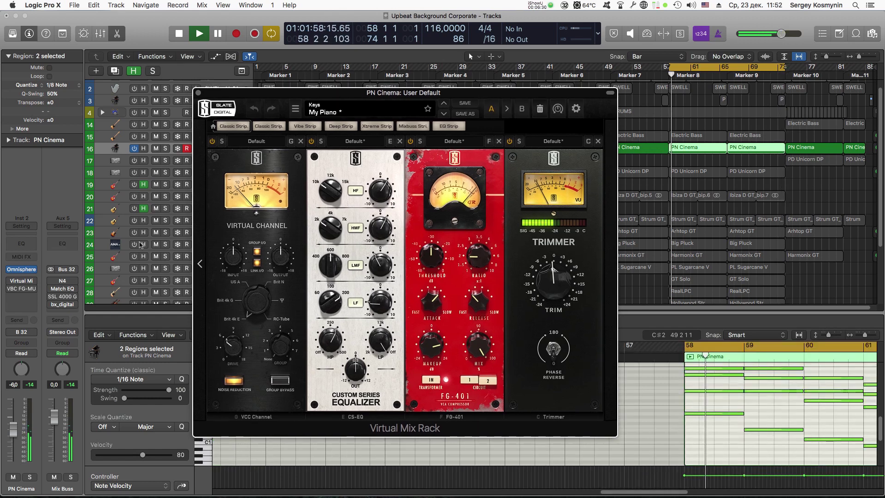
{"action": "mouse_move", "coordinate": [11, 282]}
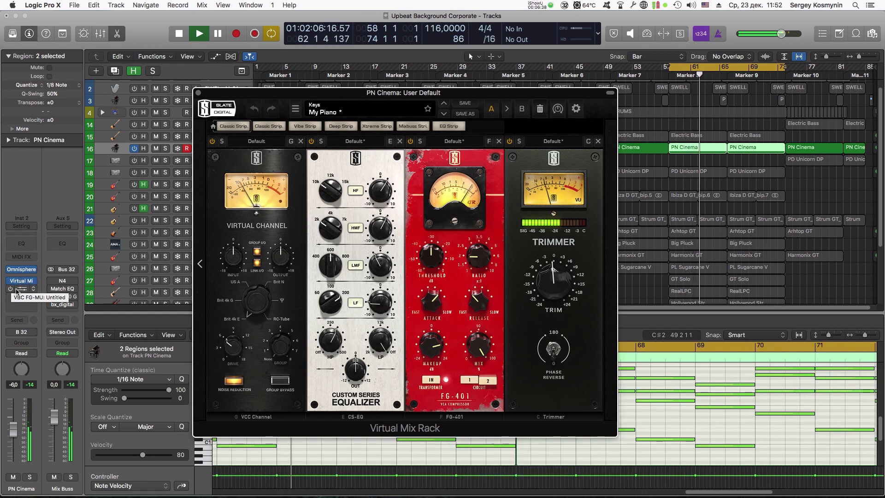
Check the VBC FG-MU compressor settings on the PN Cinema track and close its window.
{"action": "left_click", "coordinate": [16, 290]}
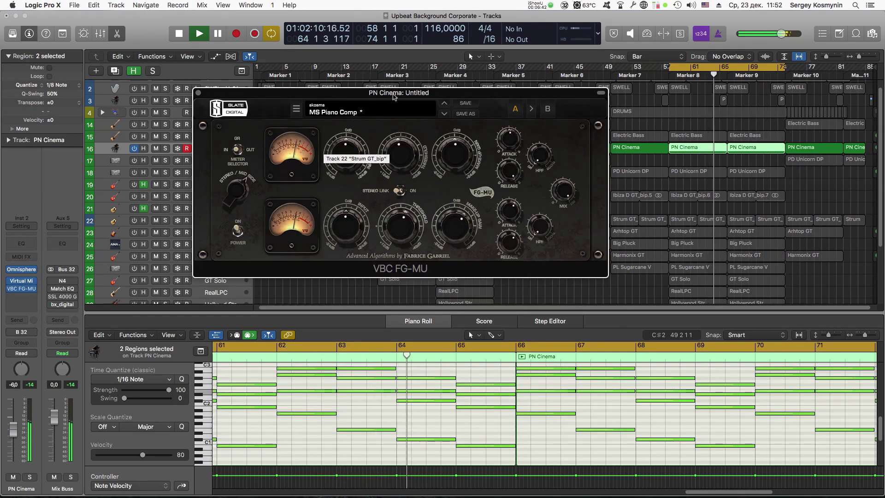
{"action": "left_click_drag", "start_coordinate": [395, 96], "coordinate": [414, 152]}
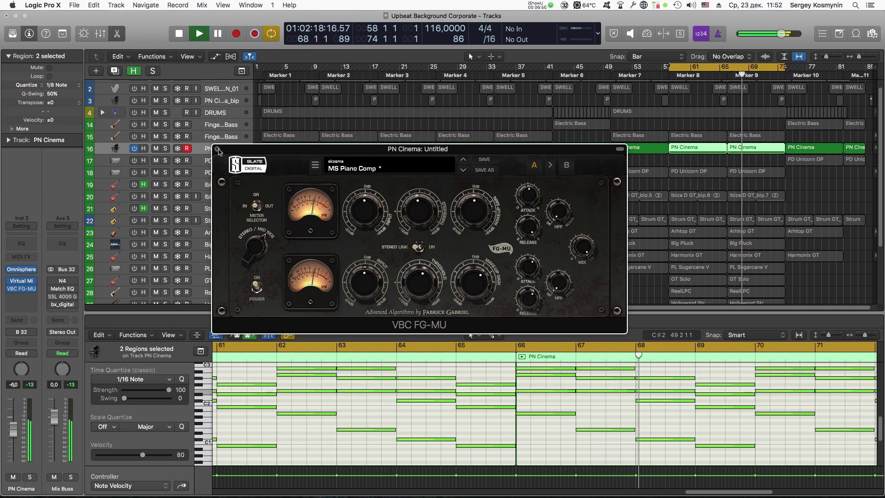
{"action": "left_click", "coordinate": [218, 150]}
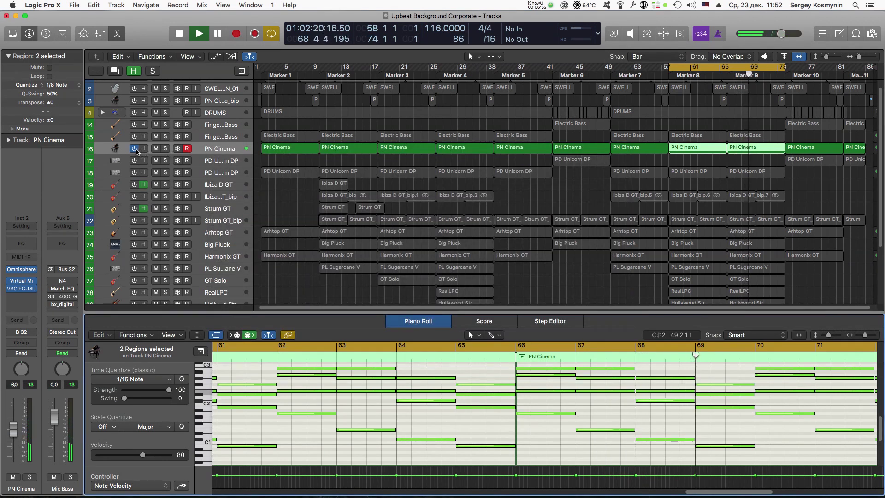
Switch off the PN Cinema track and play PD Unicorn DP on track 18 from the start of the cycle range.
{"action": "key", "text": "space"}
{"action": "left_click", "coordinate": [134, 149]}
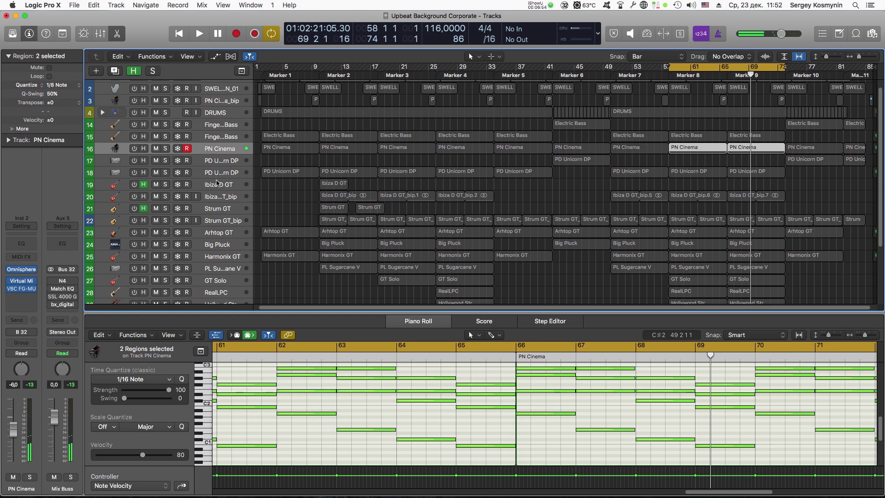
{"action": "left_click", "coordinate": [220, 180]}
{"action": "key", "text": "space"}
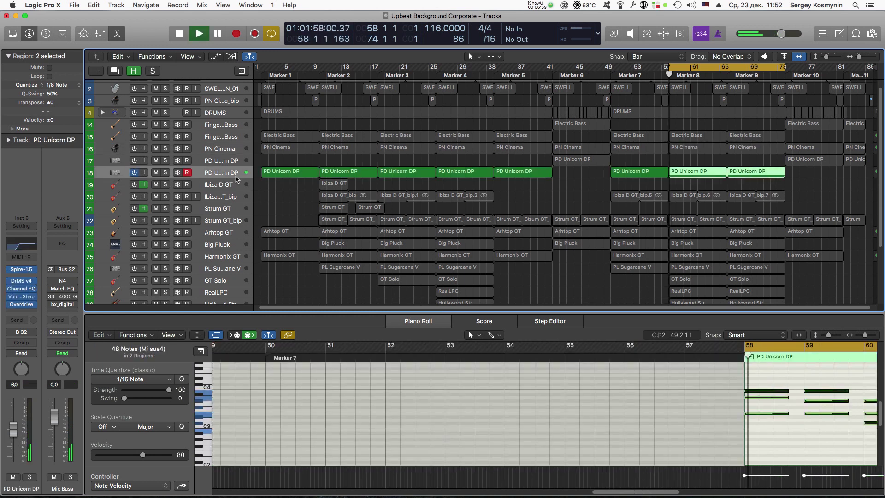
Inspect the PD Unicorn DP track's Spire synth and look up its patch in the factory Pads presets.
{"action": "left_click", "coordinate": [28, 270]}
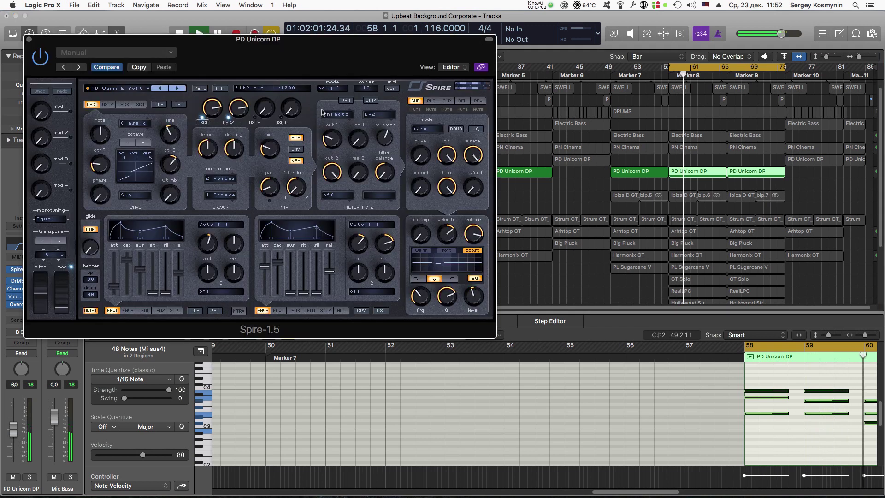
{"action": "left_click_drag", "start_coordinate": [343, 42], "coordinate": [464, 85]}
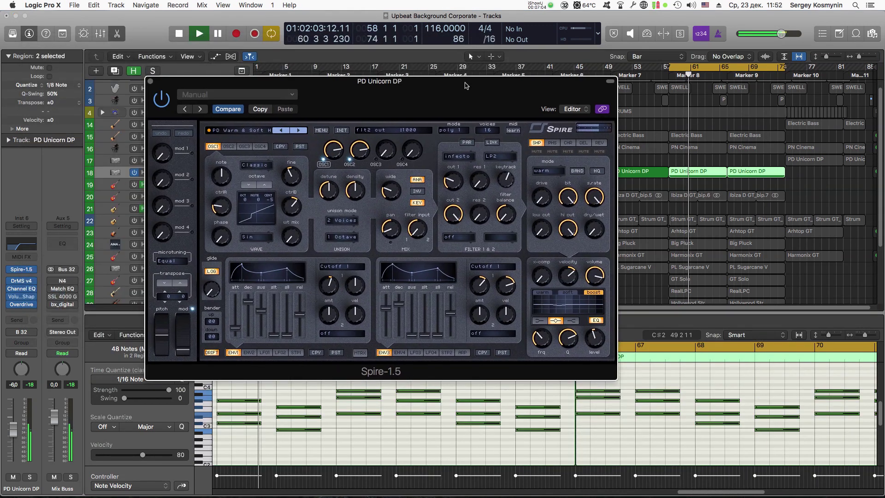
{"action": "left_click", "coordinate": [256, 132]}
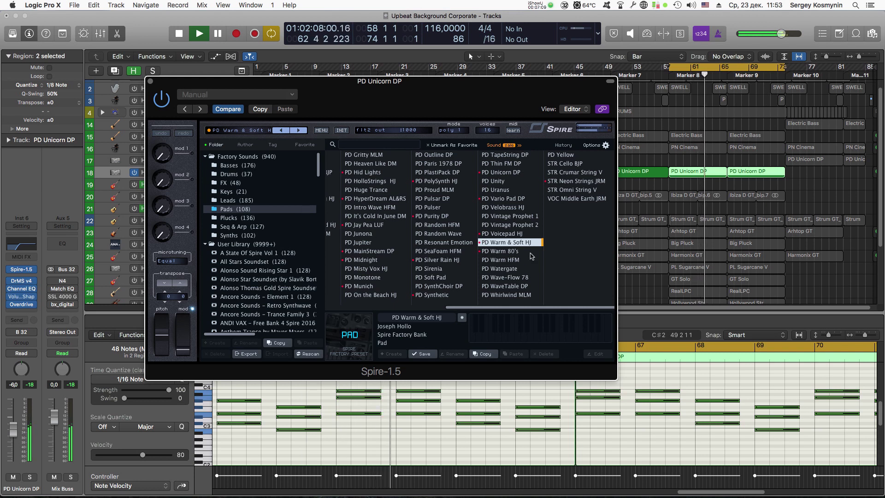
{"action": "left_click", "coordinate": [248, 133]}
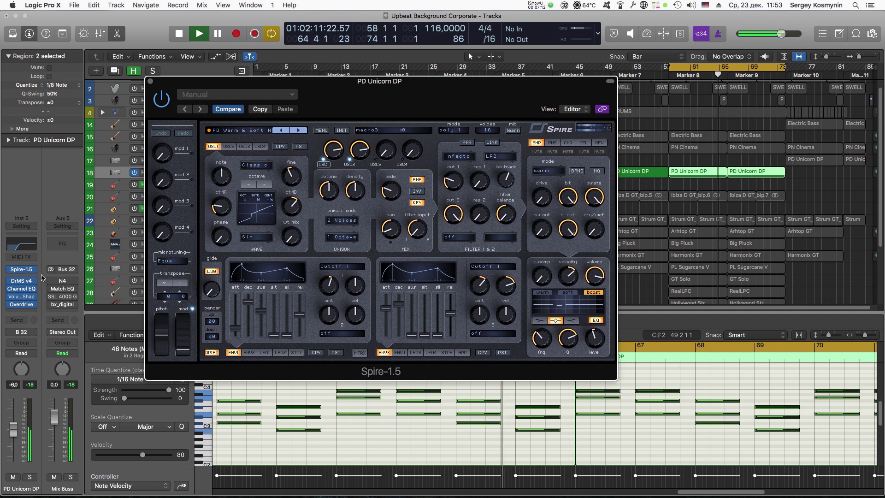
Review the DrMS v4, Channel EQ, VolumeShaper4 and Overdrive settings on the PD Unicorn DP track during playback.
{"action": "left_click", "coordinate": [22, 282]}
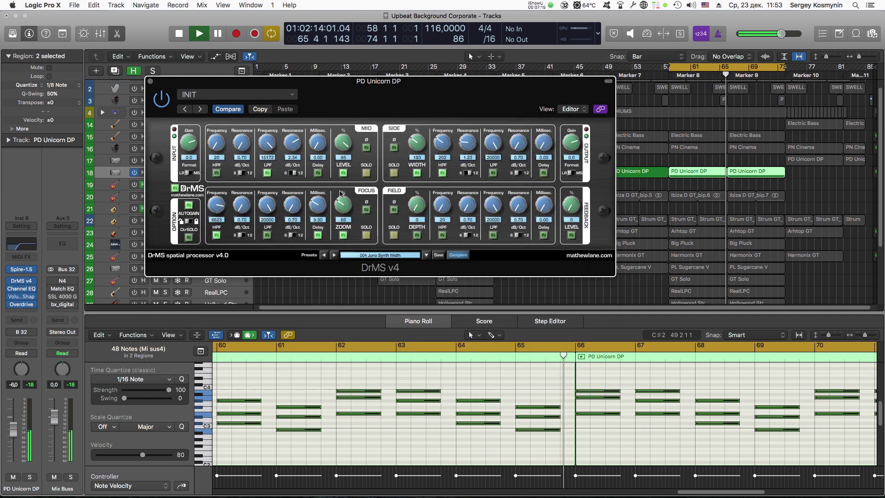
{"action": "left_click_drag", "start_coordinate": [418, 85], "coordinate": [459, 187]}
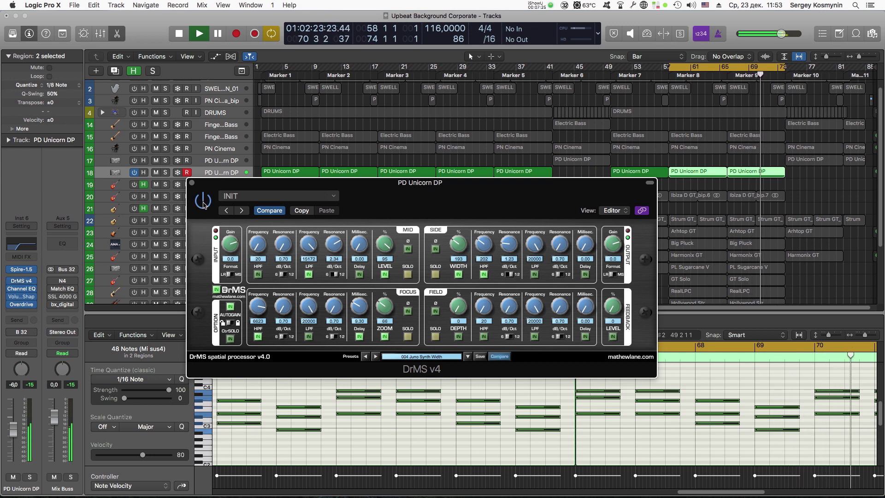
{"action": "left_click", "coordinate": [22, 290]}
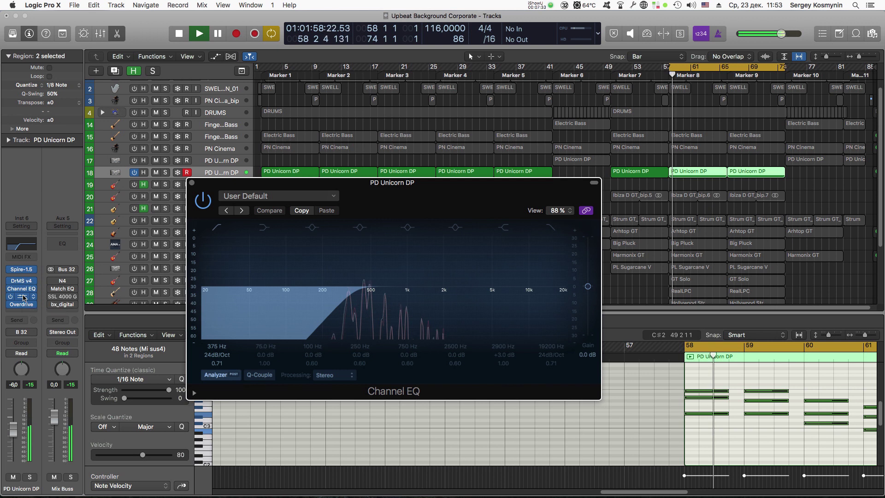
{"action": "left_click", "coordinate": [23, 296]}
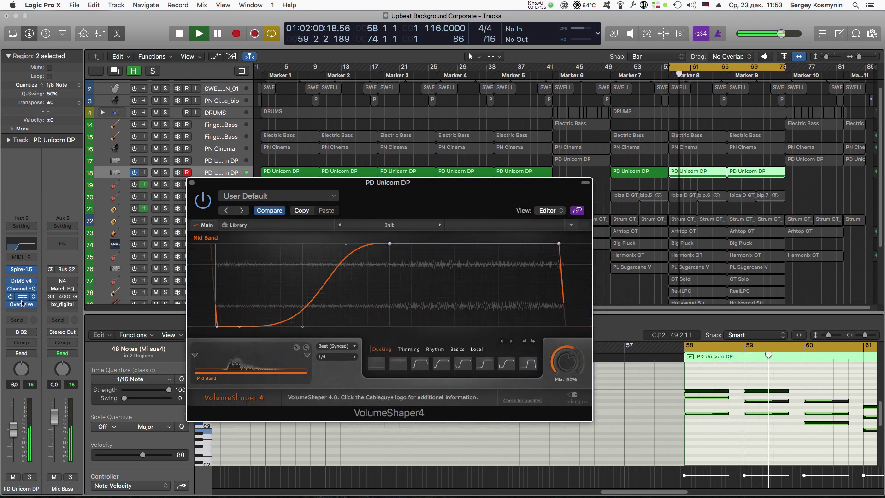
{"action": "left_click", "coordinate": [21, 305]}
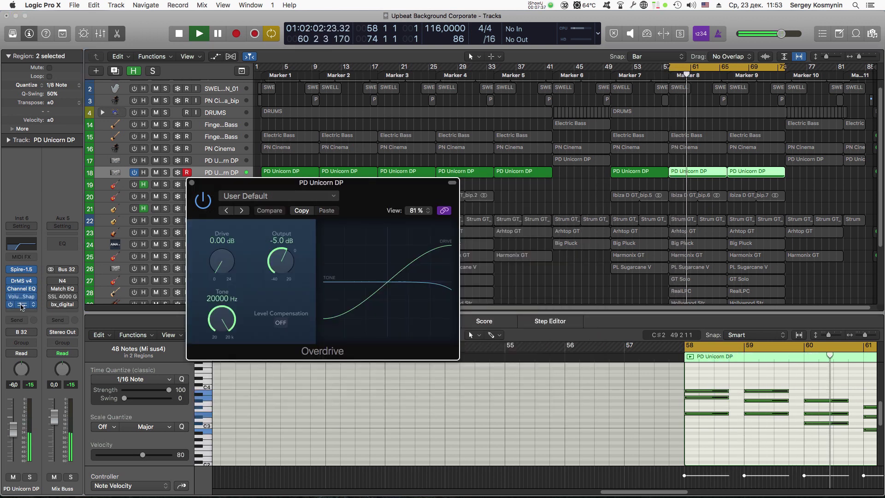
{"action": "left_click", "coordinate": [192, 183]}
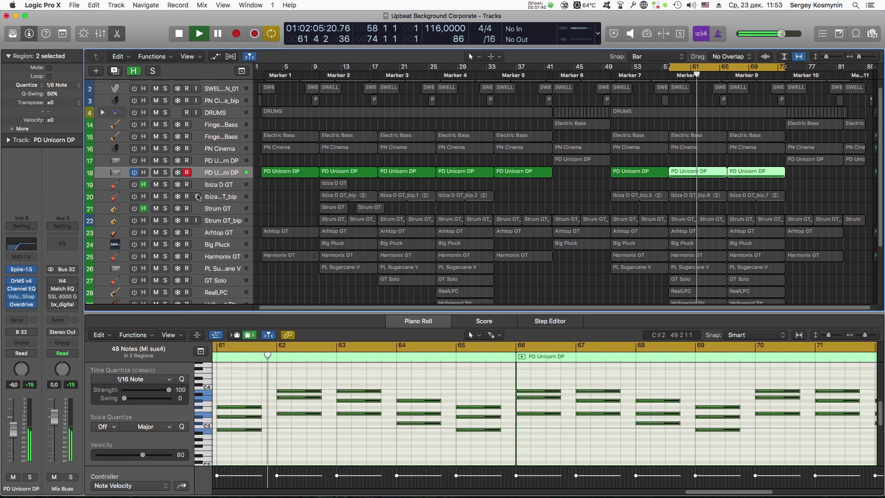
Switch off PD Unicorn DP, enable the Ibiza D GT_bip track and play it with Ibiza D GT's Kontakt instrument open.
{"action": "left_click", "coordinate": [134, 173]}
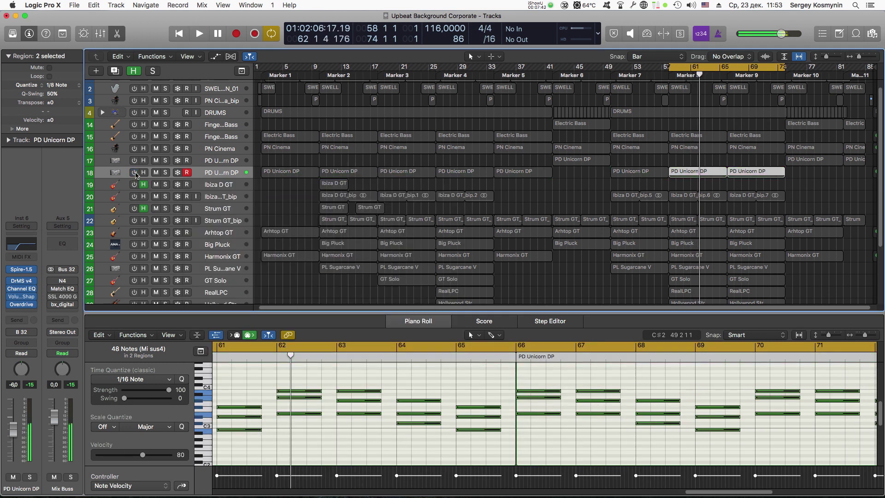
{"action": "left_click", "coordinate": [225, 199]}
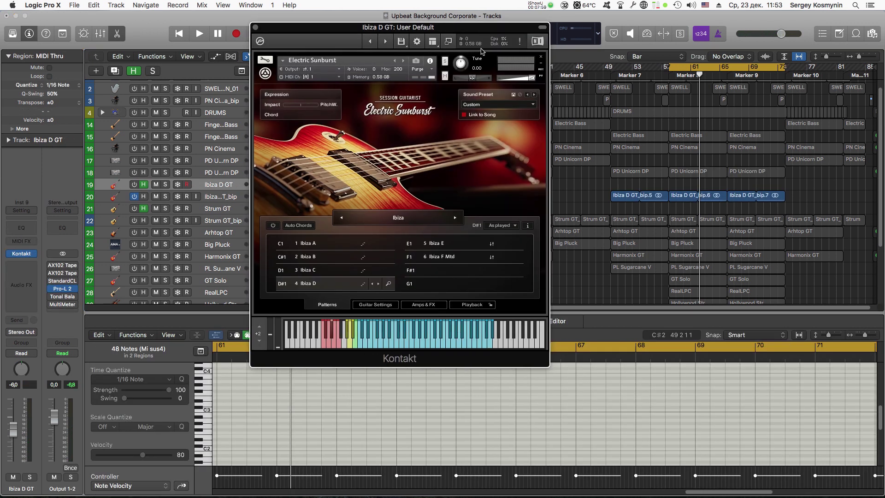
{"action": "key", "text": "space"}
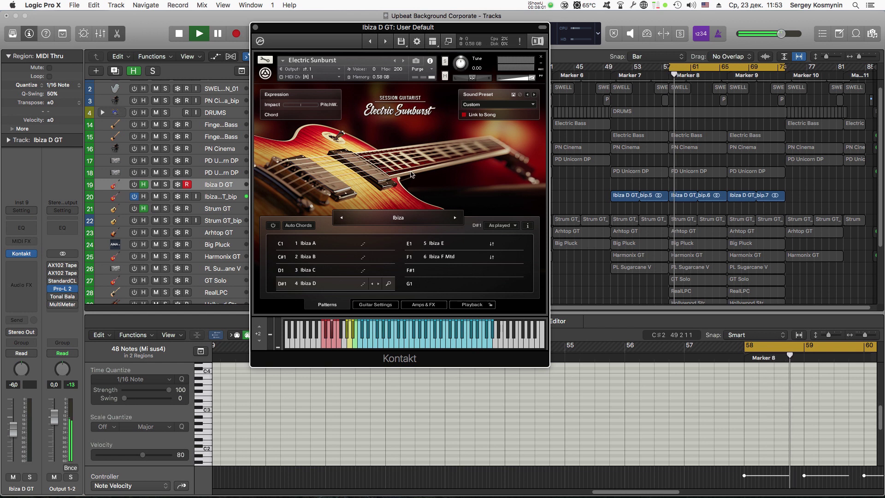
Inspect Electric Sunburst's Amps & FX page, toggling the effects on and off, and return to its patterns before closing Kontakt.
{"action": "left_click", "coordinate": [423, 305]}
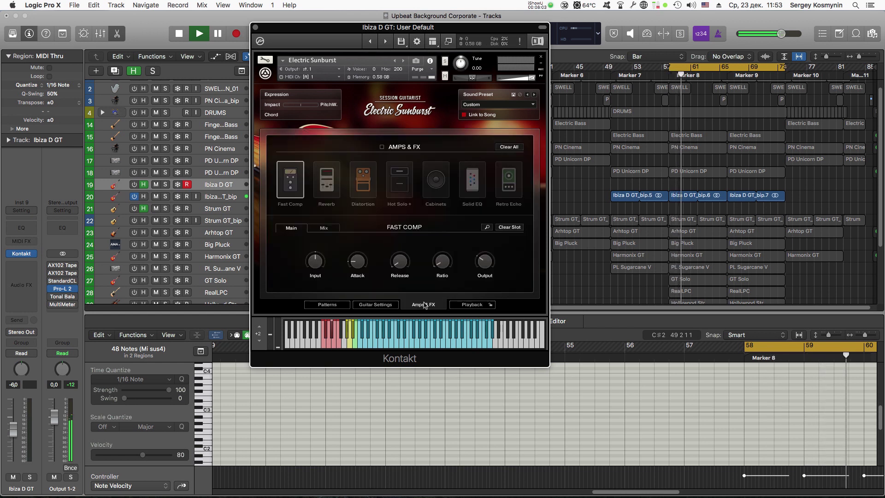
{"action": "left_click", "coordinate": [382, 146]}
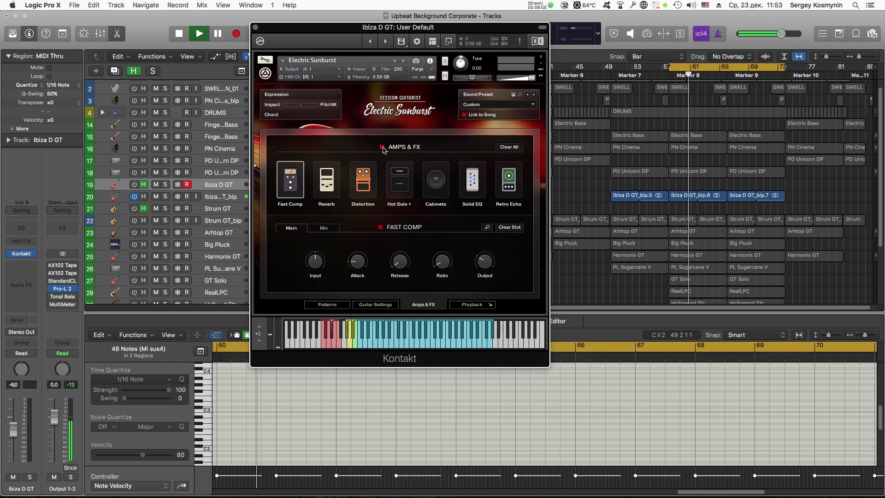
{"action": "left_click", "coordinate": [382, 147]}
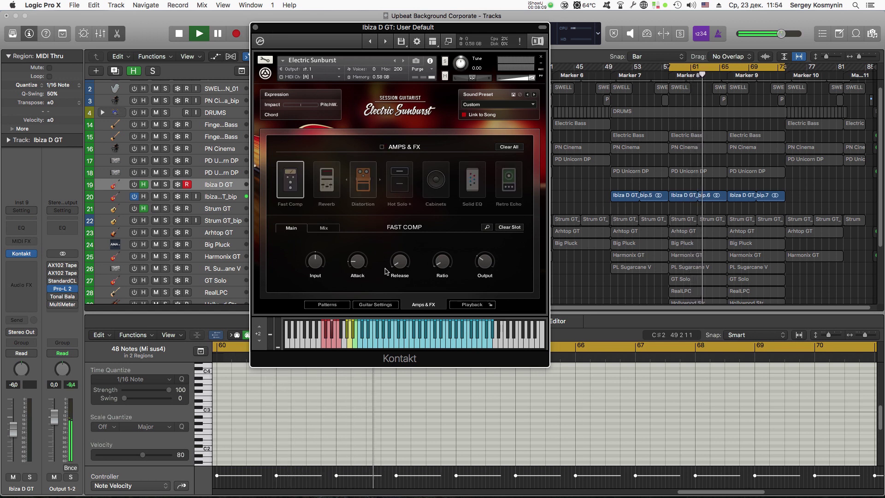
{"action": "left_click", "coordinate": [327, 305]}
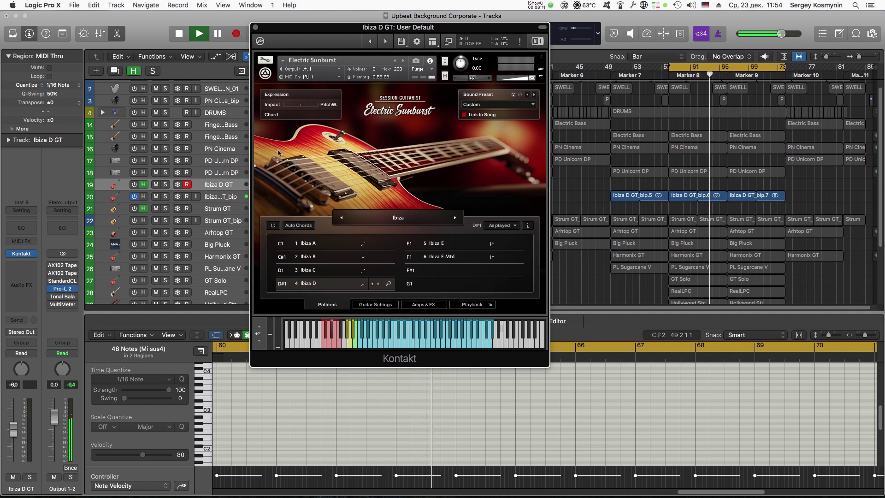
{"action": "left_click", "coordinate": [256, 28]}
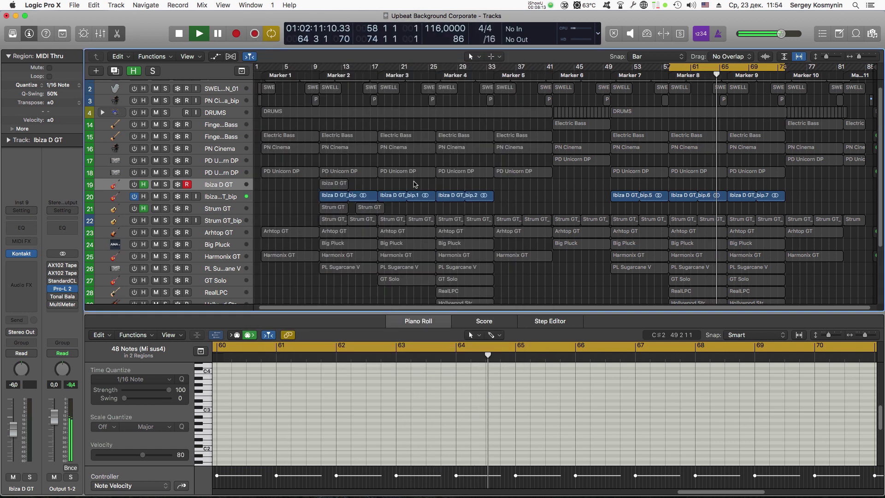
Select the Ibiza D GT_bip track and examine its SURREY amp plug-in during playback.
{"action": "left_click", "coordinate": [235, 198]}
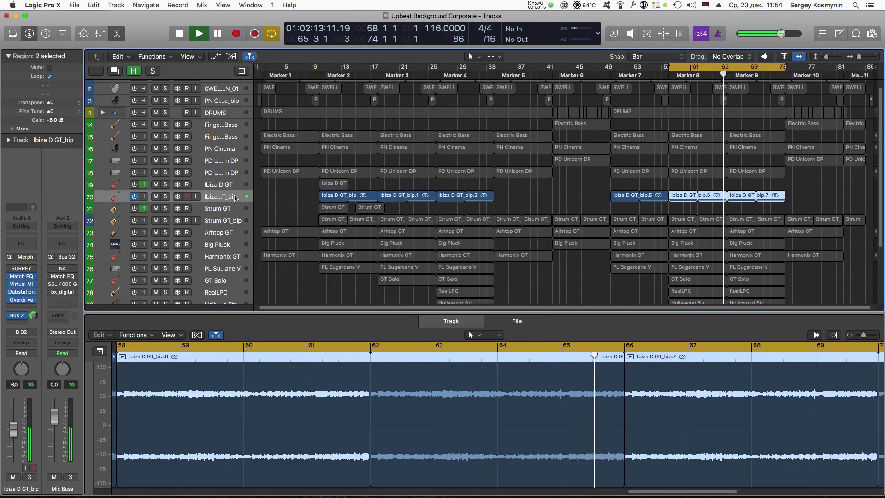
{"action": "left_click", "coordinate": [22, 269]}
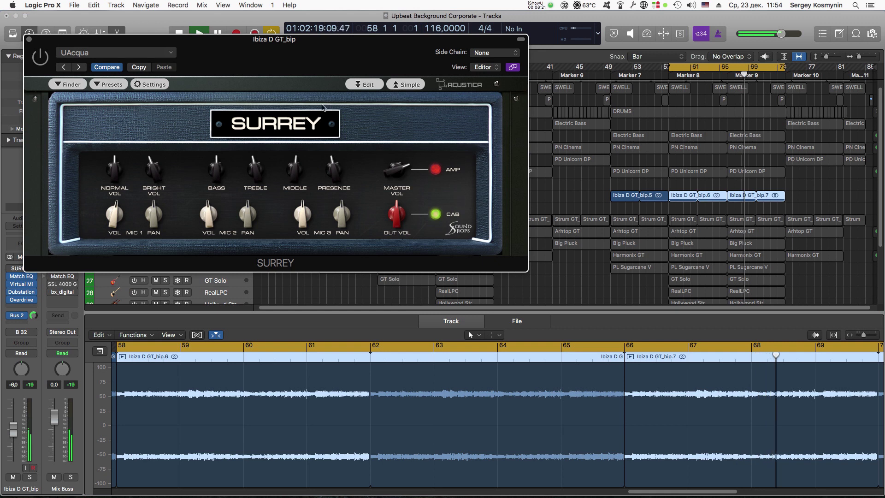
{"action": "left_click_drag", "start_coordinate": [370, 46], "coordinate": [490, 58]}
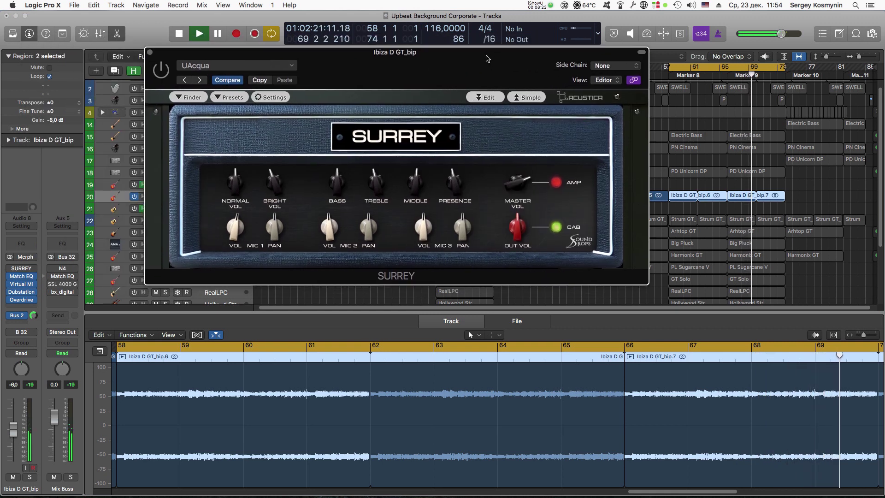
Examine the Match EQ and Virtual Mix Rack plug-ins on the Ibiza D GT_bip track during playback.
{"action": "left_click", "coordinate": [27, 277]}
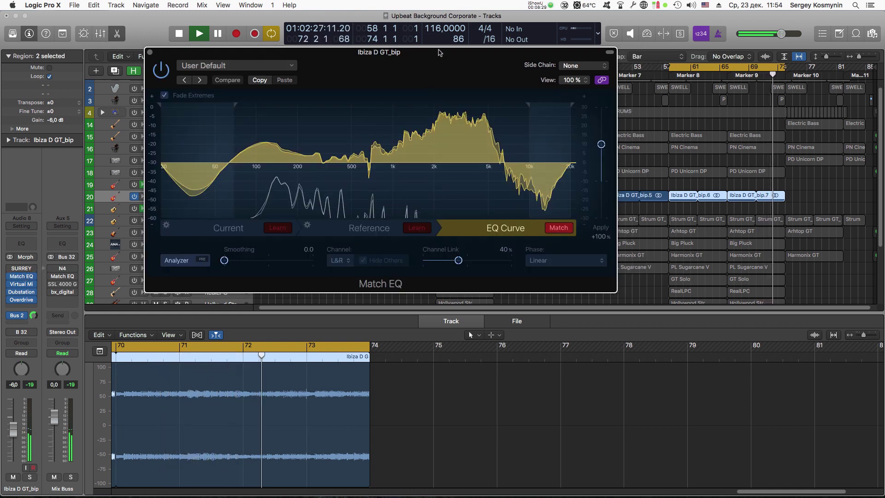
{"action": "left_click_drag", "start_coordinate": [439, 53], "coordinate": [460, 86]}
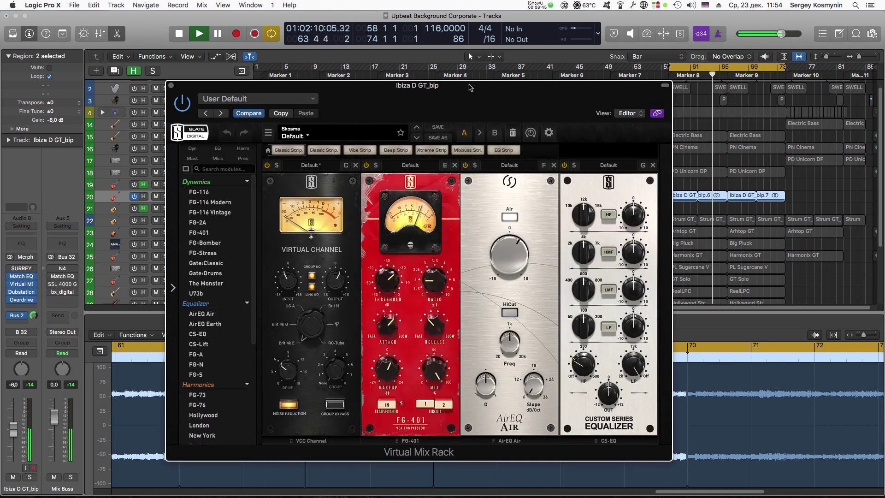
{"action": "left_click_drag", "start_coordinate": [470, 87], "coordinate": [461, 85]}
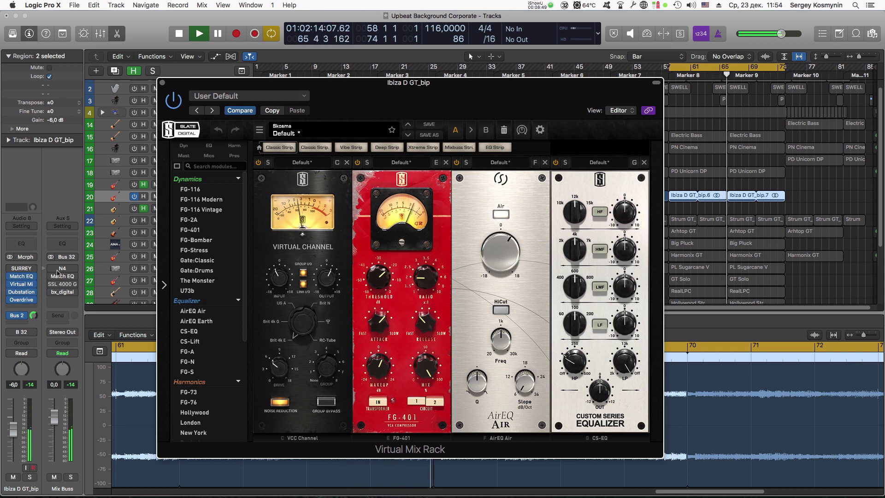
Review Dubstation 2 in an enlarged window and the Overdrive settings on Ibiza D GT_bip, and close the plug-in window.
{"action": "left_click", "coordinate": [22, 293]}
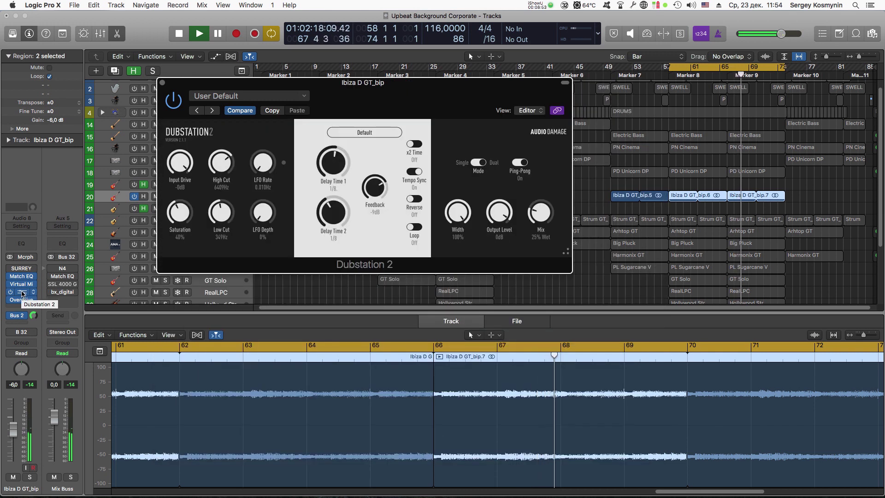
{"action": "left_click", "coordinate": [565, 251]}
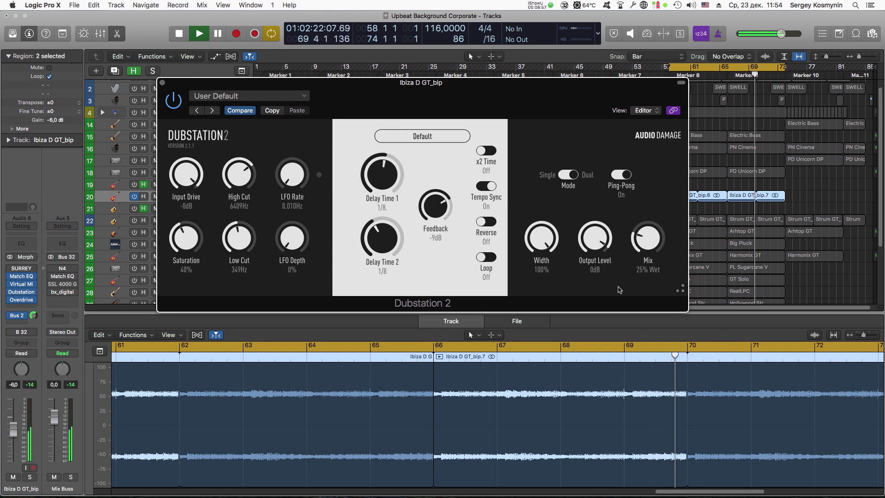
{"action": "left_click", "coordinate": [28, 299]}
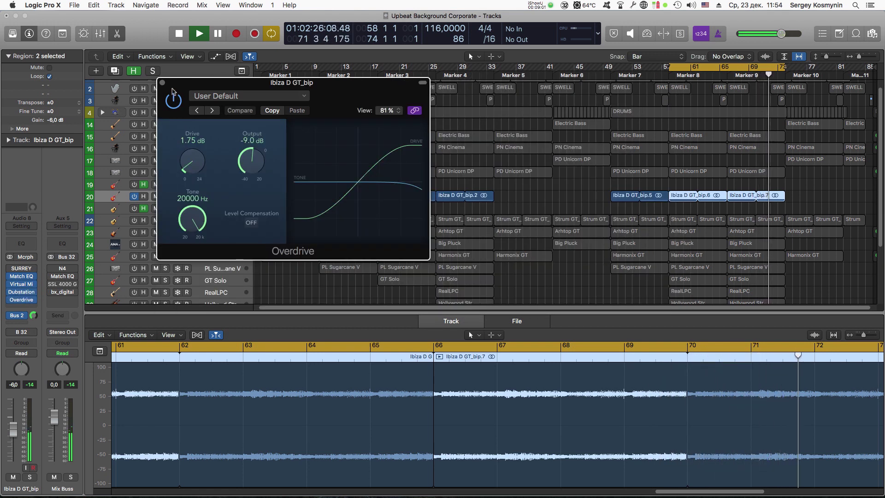
{"action": "left_click", "coordinate": [163, 83]}
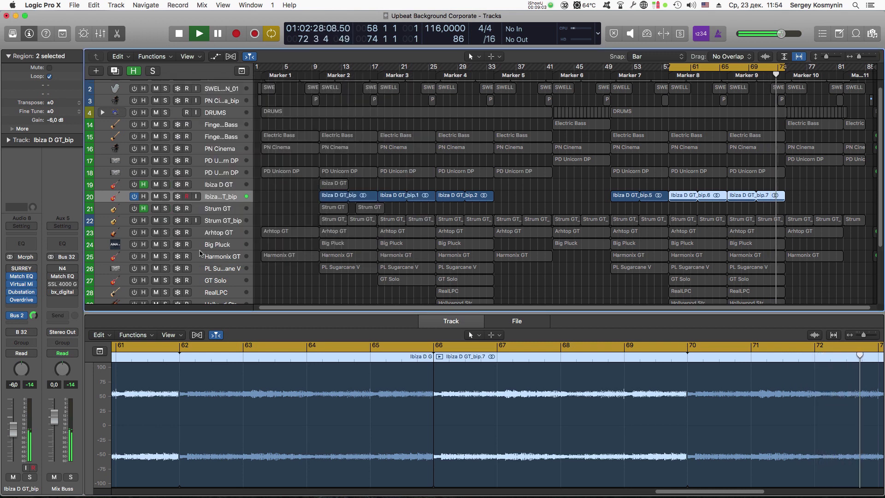
Switch off the Ibiza D GT_bip track, enable Strum GT_bip and start playback with Strum GT's Kontakt instrument open.
{"action": "left_click", "coordinate": [136, 197]}
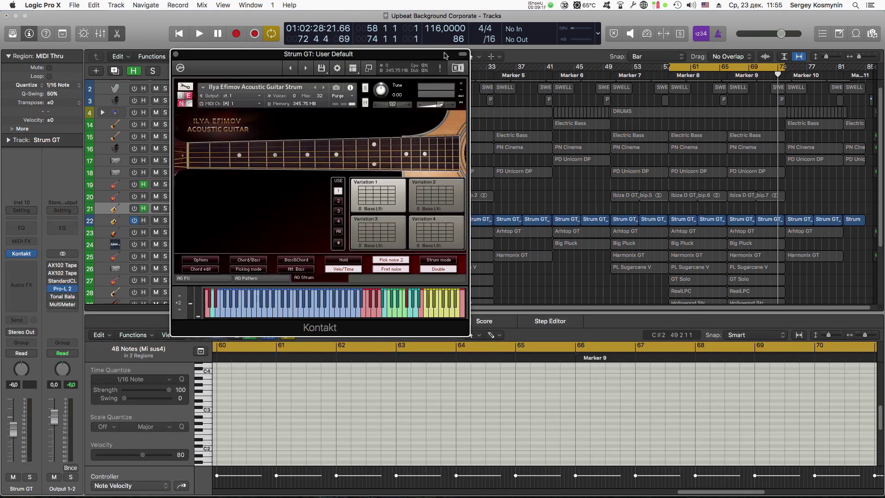
{"action": "key", "text": "space"}
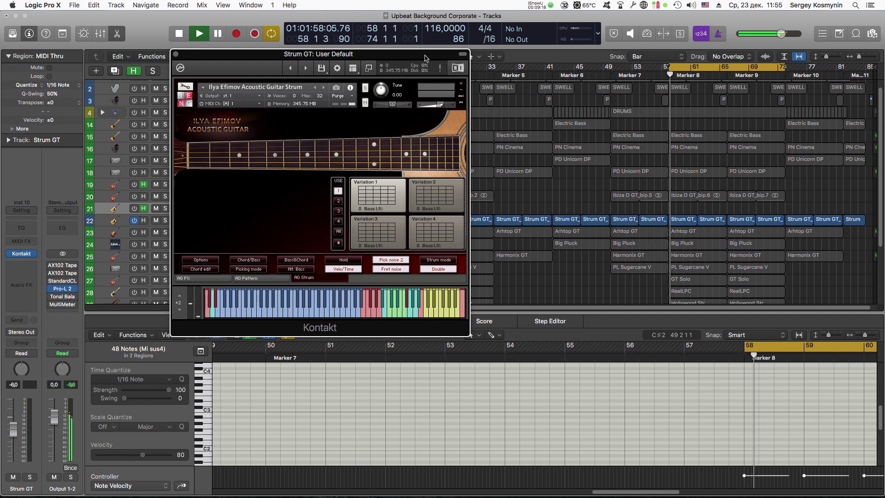
{"action": "left_click_drag", "start_coordinate": [424, 58], "coordinate": [480, 64]}
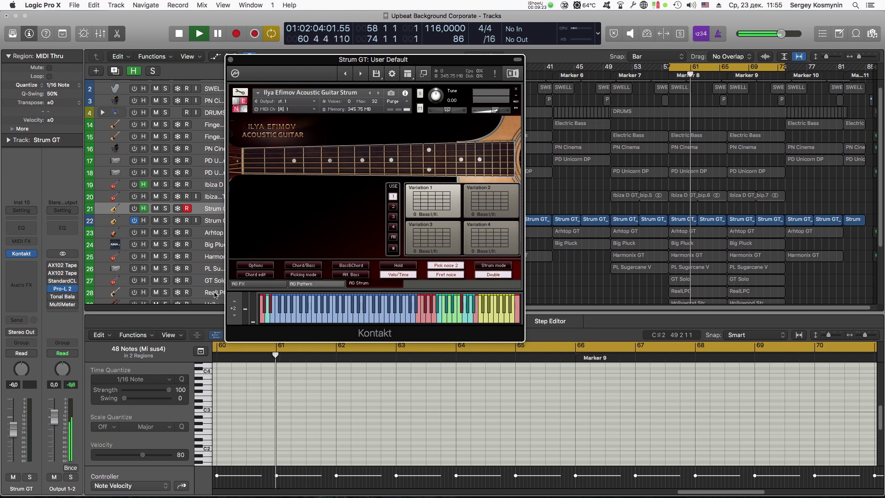
Select the Strum GT_bip track and play it from its first region at Marker 8.
{"action": "left_click", "coordinate": [221, 221]}
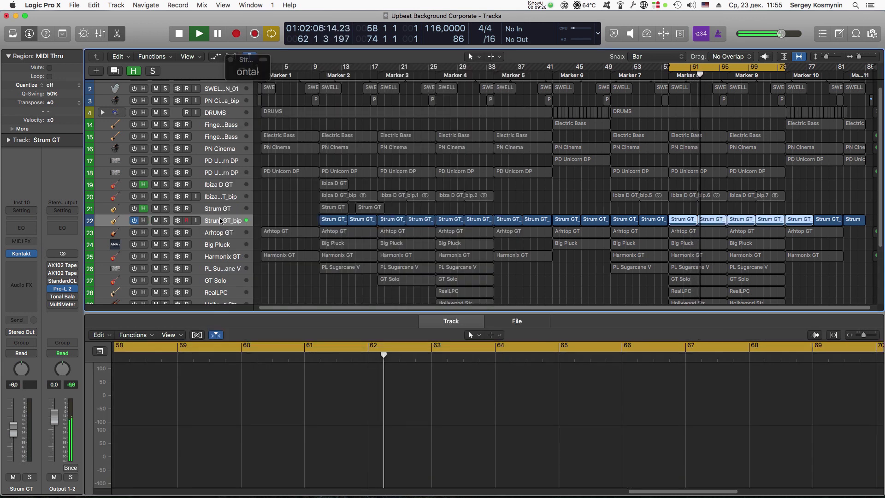
{"action": "key", "text": "space"}
{"action": "left_click", "coordinate": [682, 212]}
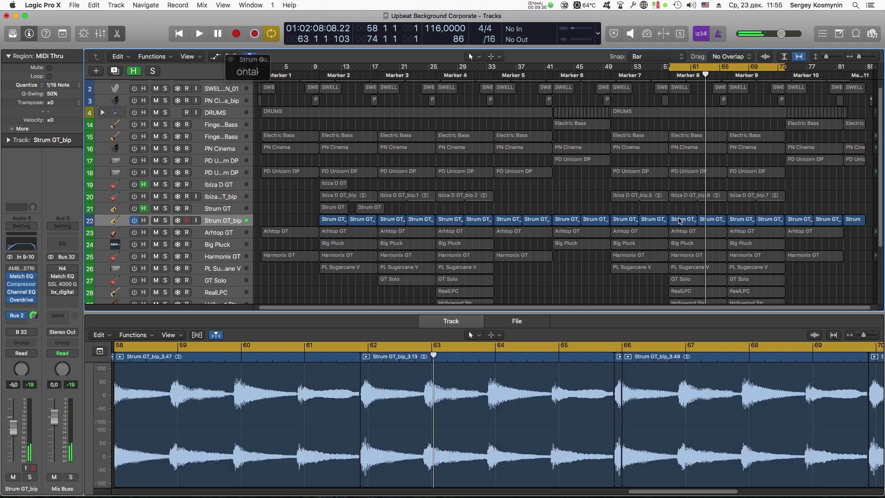
{"action": "left_click", "coordinate": [680, 221]}
{"action": "key", "text": "space"}
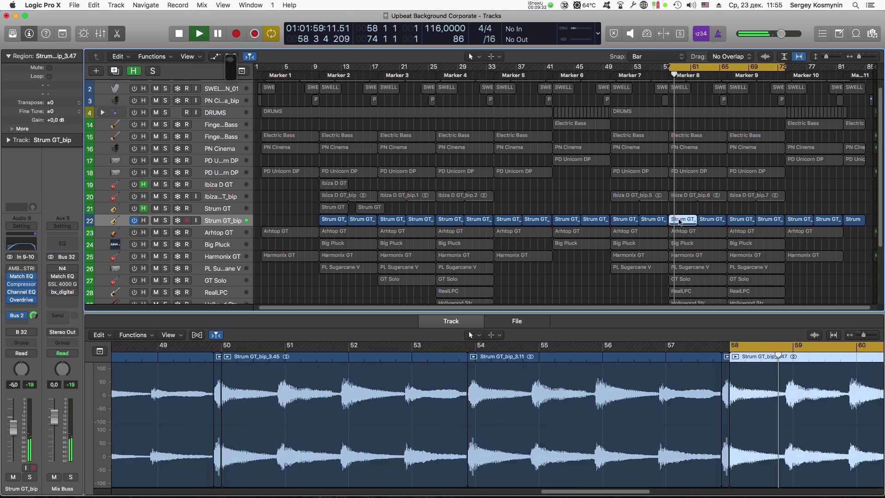
Examine the AMBER3STRIP and Match EQ plug-ins on the Strum GT_bip track during playback.
{"action": "key", "text": "shift+f"}
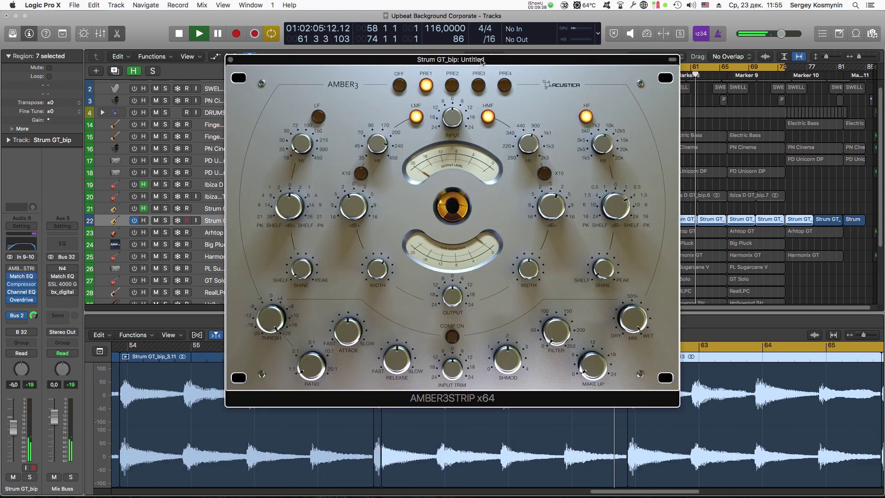
{"action": "left_click_drag", "start_coordinate": [481, 60], "coordinate": [455, 68]}
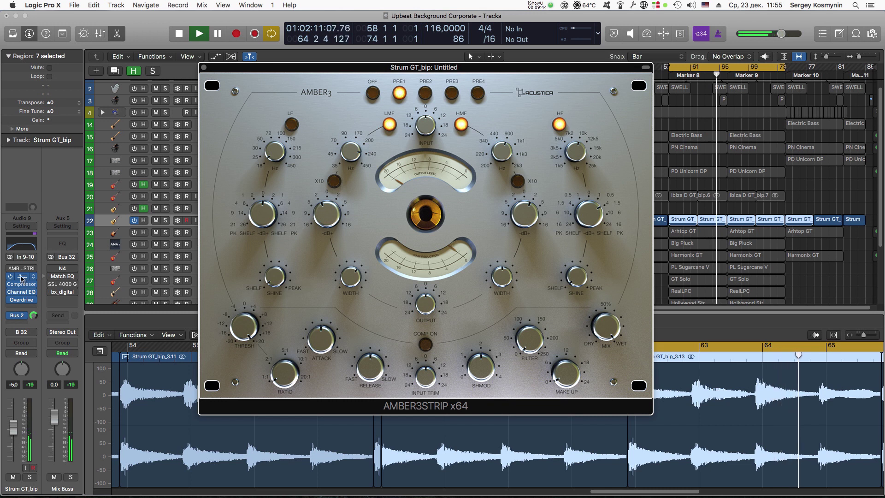
{"action": "left_click", "coordinate": [21, 278]}
{"action": "left_click_drag", "start_coordinate": [500, 73], "coordinate": [496, 132]}
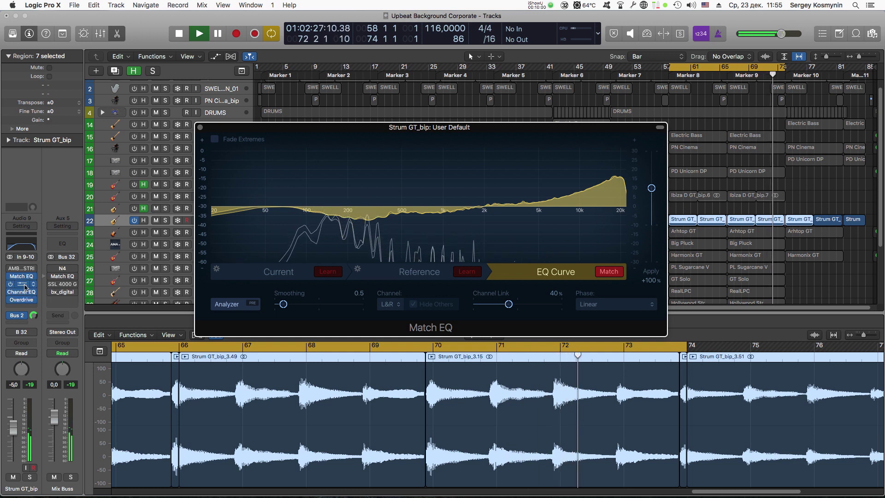
Review Strum GT_bip's Compressor, Channel EQ and Overdrive, show its Bus 2 reverb channel and close the plug-in window.
{"action": "left_click", "coordinate": [10, 284]}
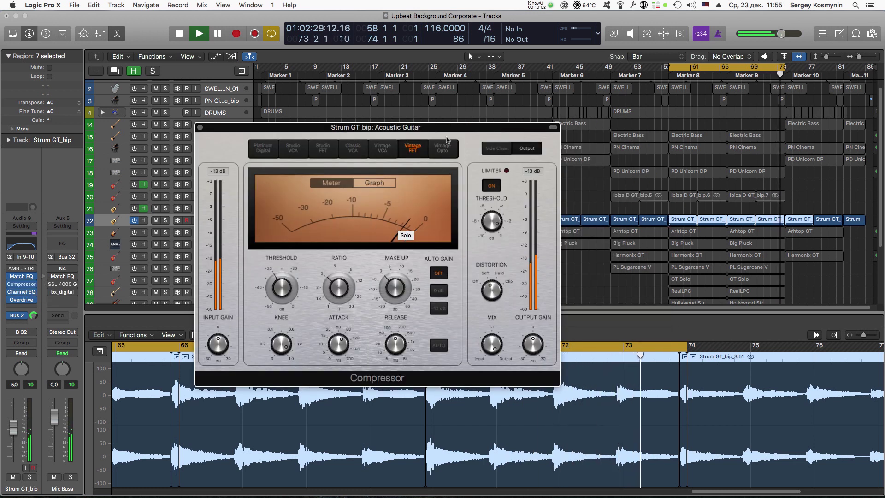
{"action": "left_click_drag", "start_coordinate": [447, 129], "coordinate": [474, 138]}
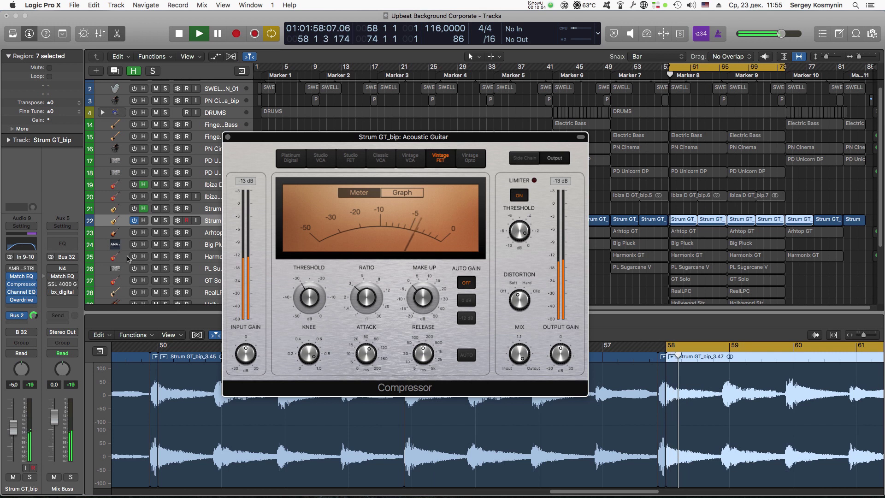
{"action": "left_click", "coordinate": [26, 296]}
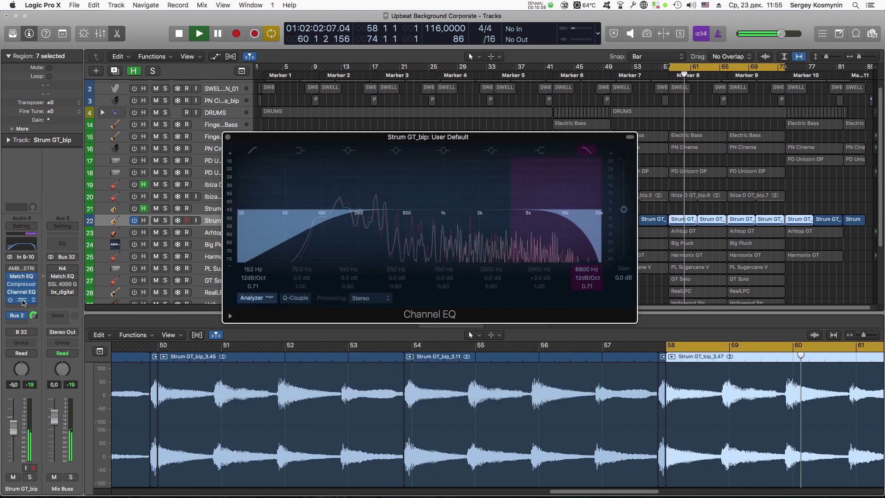
{"action": "left_click", "coordinate": [22, 300]}
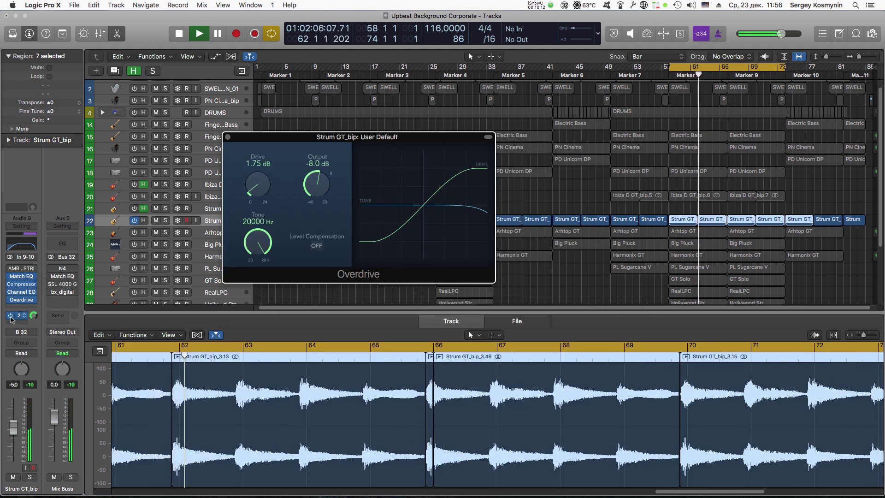
{"action": "left_click", "coordinate": [19, 316]}
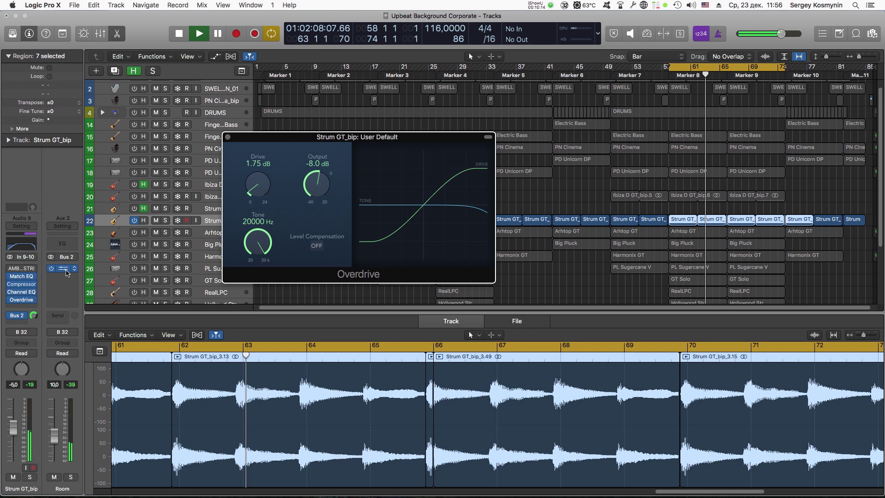
{"action": "left_click", "coordinate": [228, 137]}
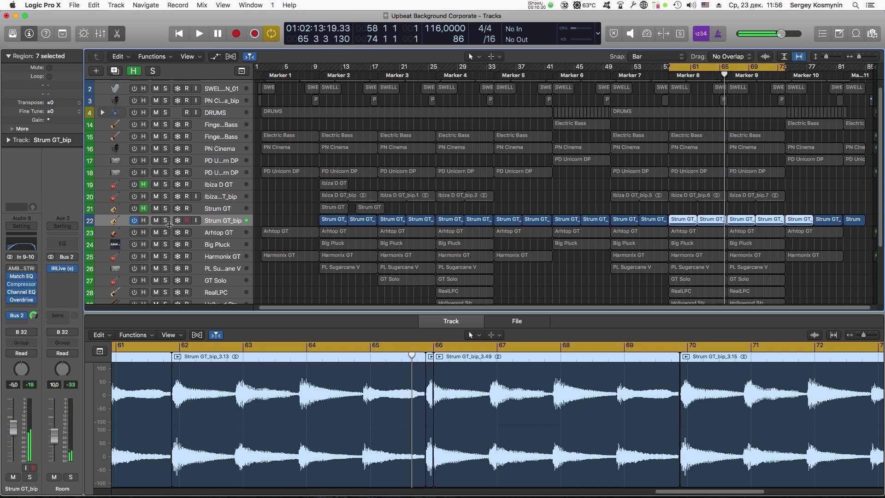
Switch off Strum GT_bip, enable the Arhtop GT track and play it with its Archtop Kontakt instrument open.
{"action": "left_click", "coordinate": [135, 224]}
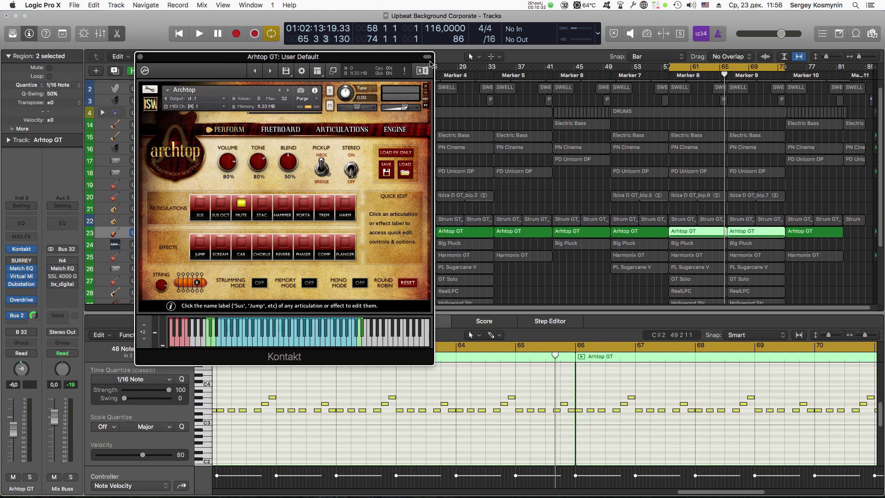
{"action": "left_click_drag", "start_coordinate": [391, 58], "coordinate": [455, 59]}
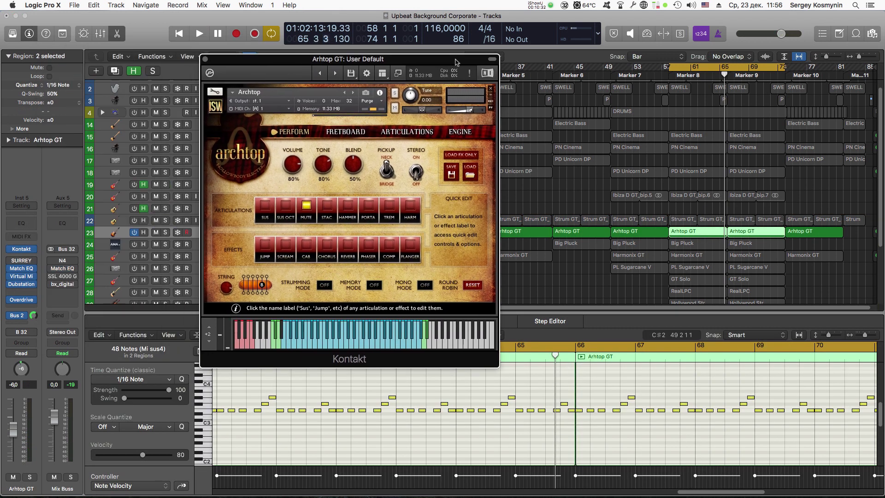
{"action": "key", "text": "space"}
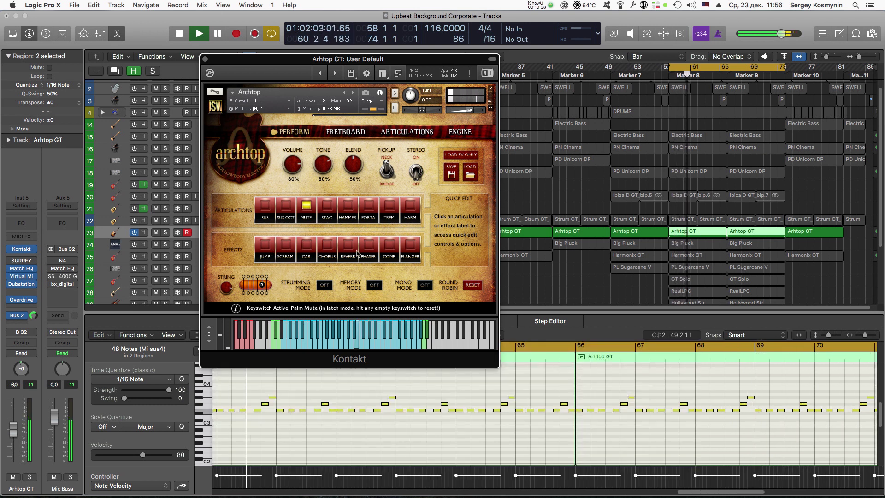
Show Archtop's Engine page and toggle Release Noise off and on again during playback.
{"action": "left_click", "coordinate": [461, 132]}
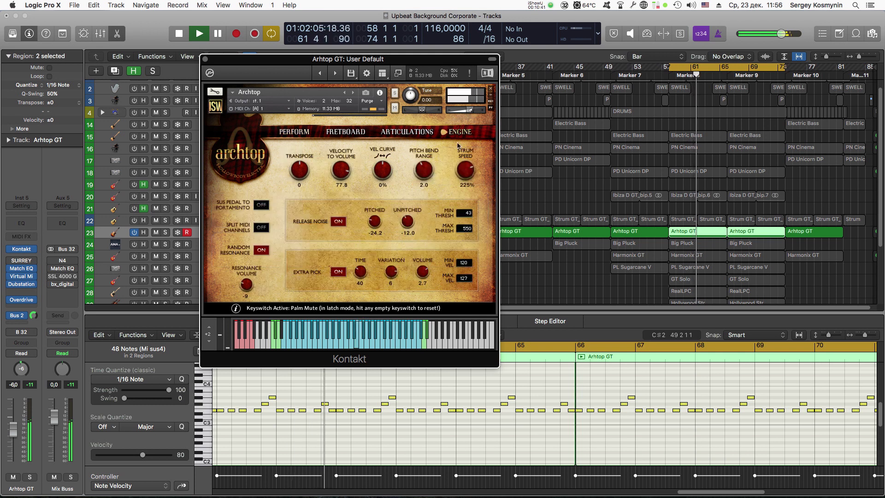
{"action": "left_click", "coordinate": [338, 222]}
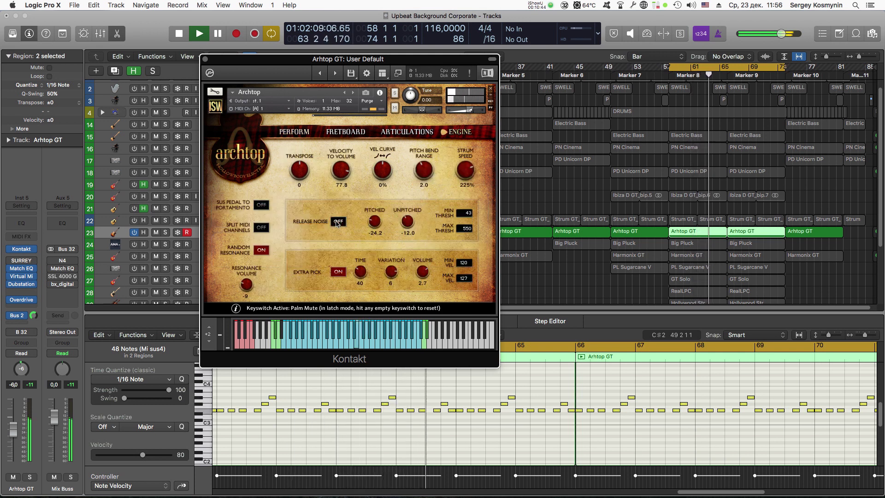
{"action": "left_click", "coordinate": [338, 222]}
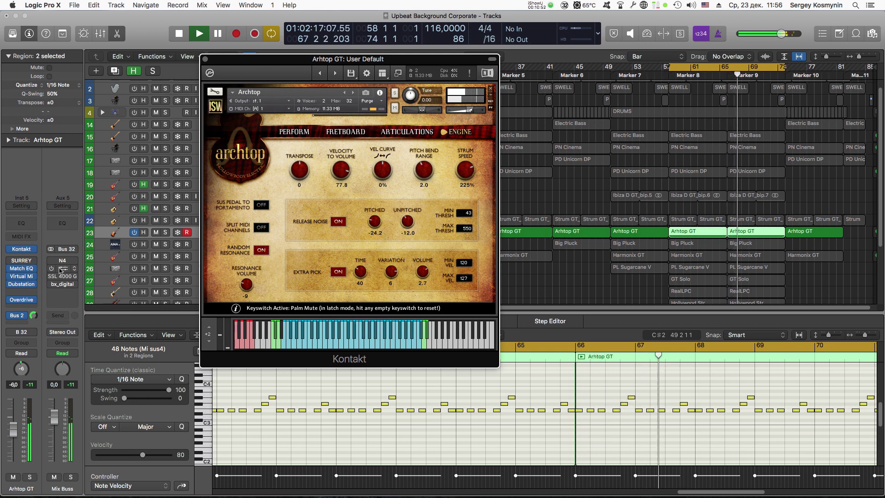
Examine the SURREY amp and Match EQ plug-ins on the Arhtop GT track during playback.
{"action": "left_click", "coordinate": [22, 262]}
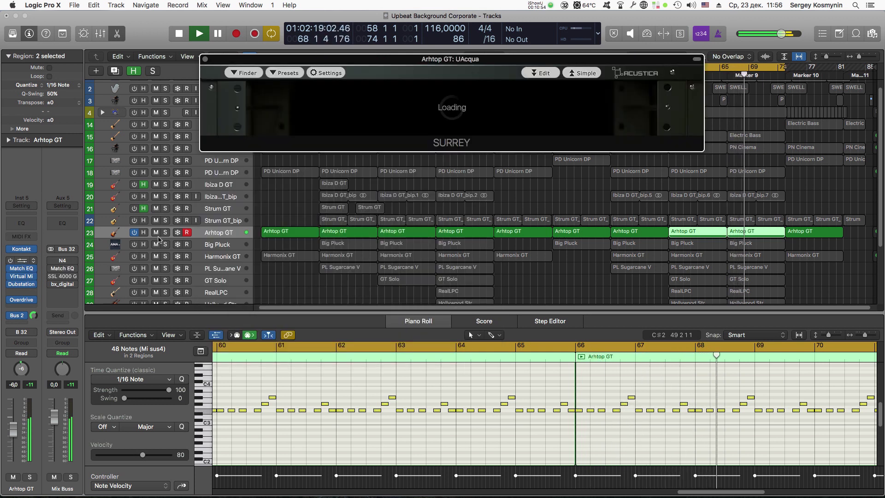
{"action": "left_click_drag", "start_coordinate": [438, 61], "coordinate": [434, 65]}
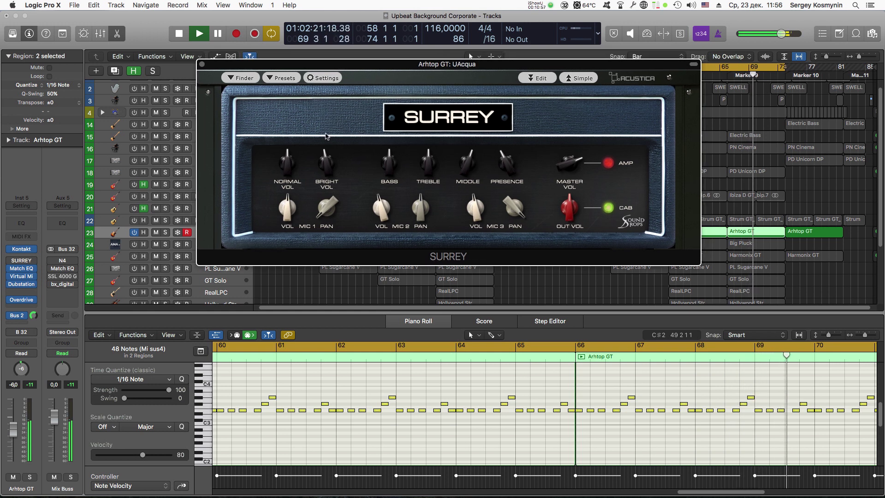
{"action": "left_click", "coordinate": [21, 269]}
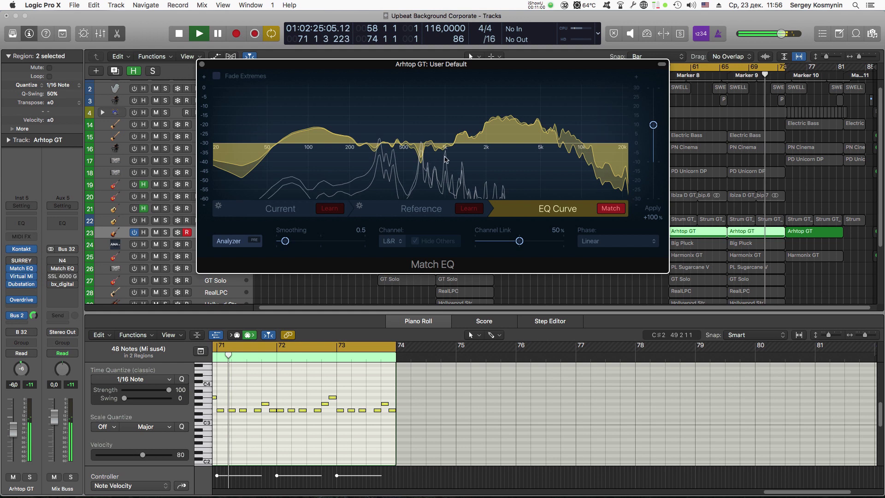
{"action": "left_click_drag", "start_coordinate": [468, 70], "coordinate": [474, 162]}
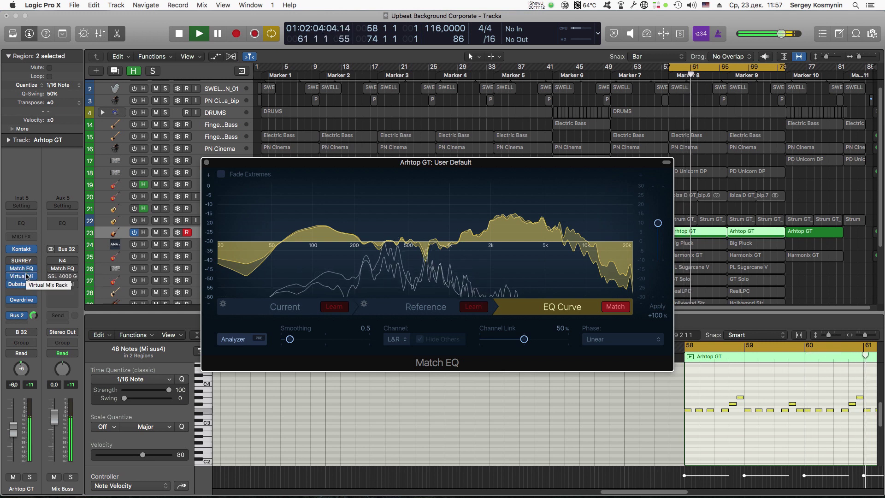
Review the Virtual Mix Rack modules and Dubstation 2 delay on the Arhtop GT track.
{"action": "left_click", "coordinate": [22, 277]}
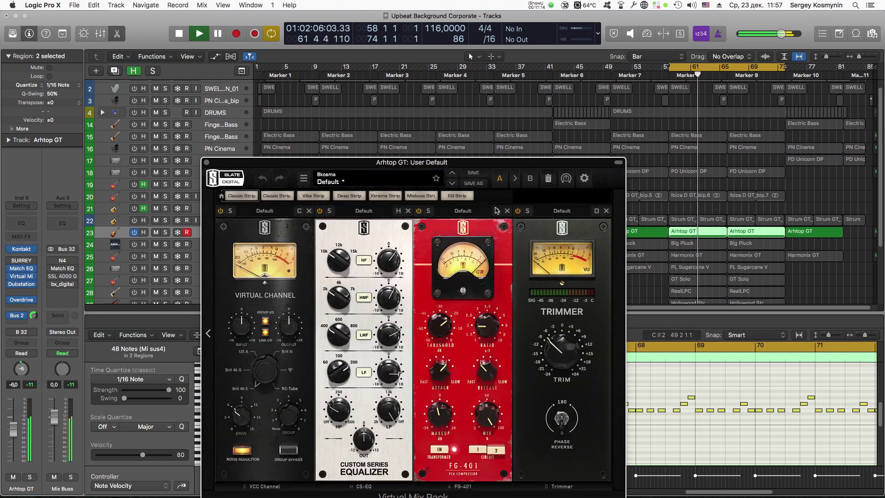
{"action": "left_click_drag", "start_coordinate": [484, 165], "coordinate": [487, 124]}
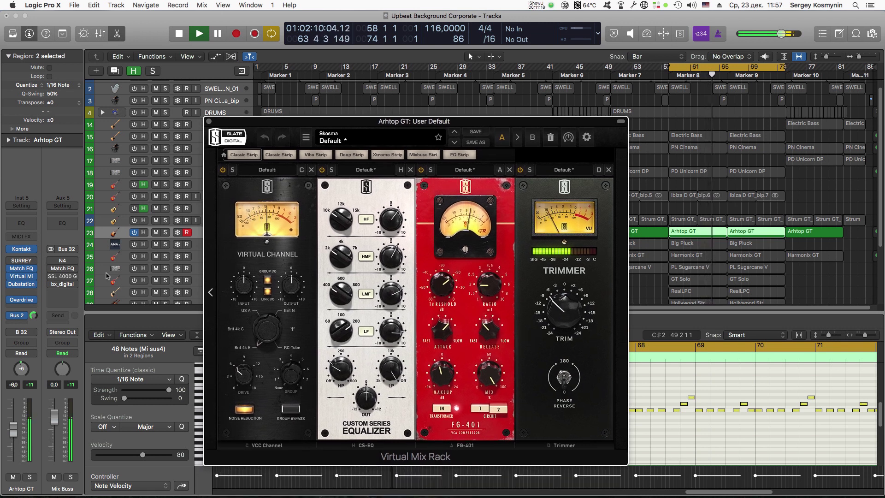
{"action": "left_click", "coordinate": [21, 284]}
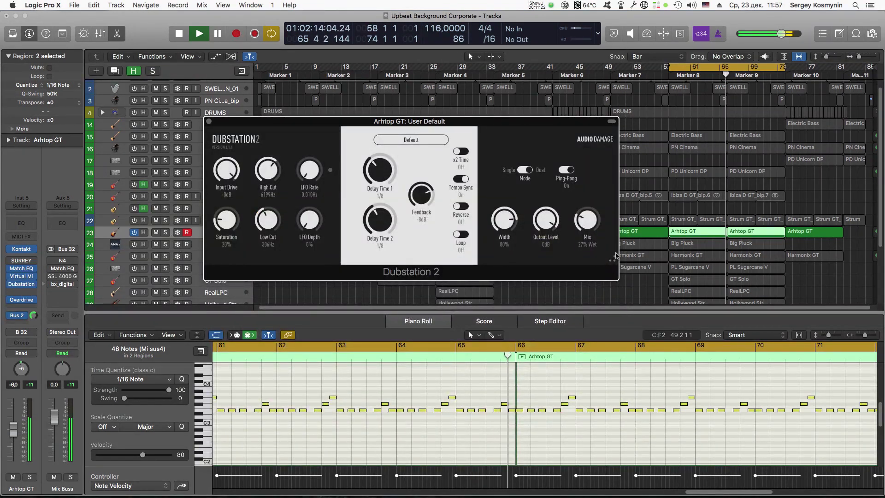
Enlarge the Dubstation 2 window, then review the Overdrive plug-in and the Bus 2 reverb send on the Arhtop GT track.
{"action": "left_click_drag", "start_coordinate": [614, 261], "coordinate": [672, 297]}
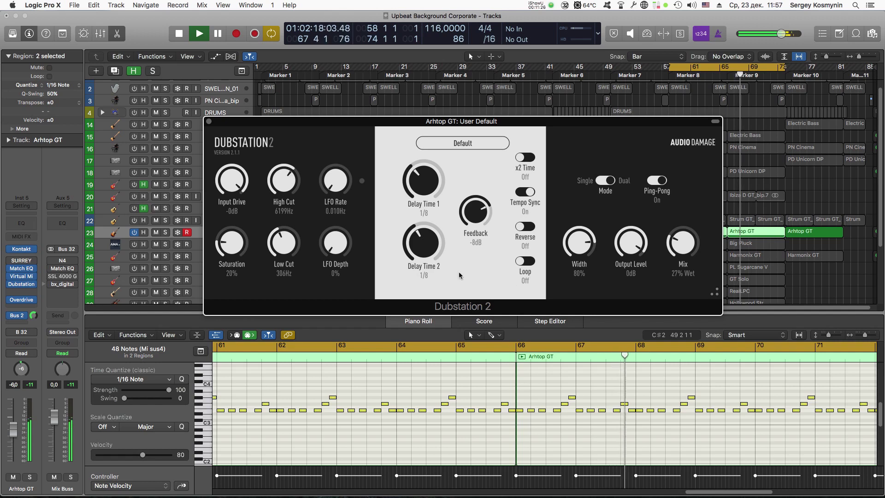
{"action": "left_click", "coordinate": [23, 300]}
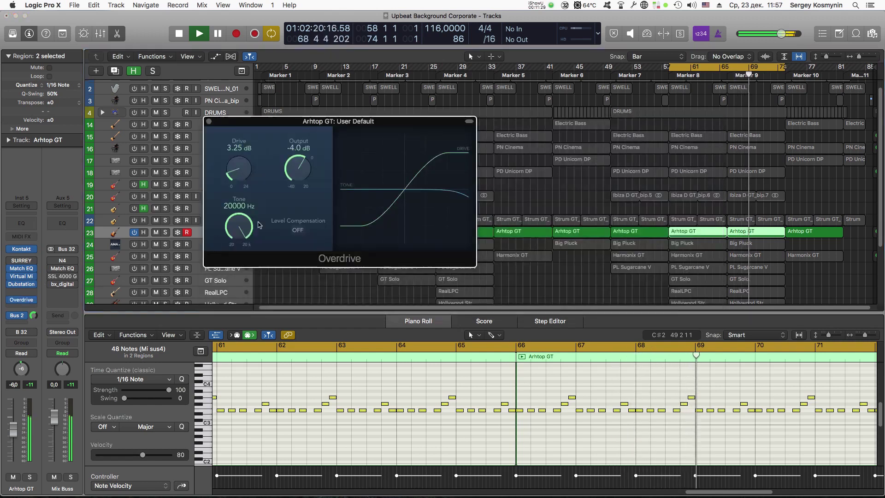
{"action": "left_click", "coordinate": [209, 122]}
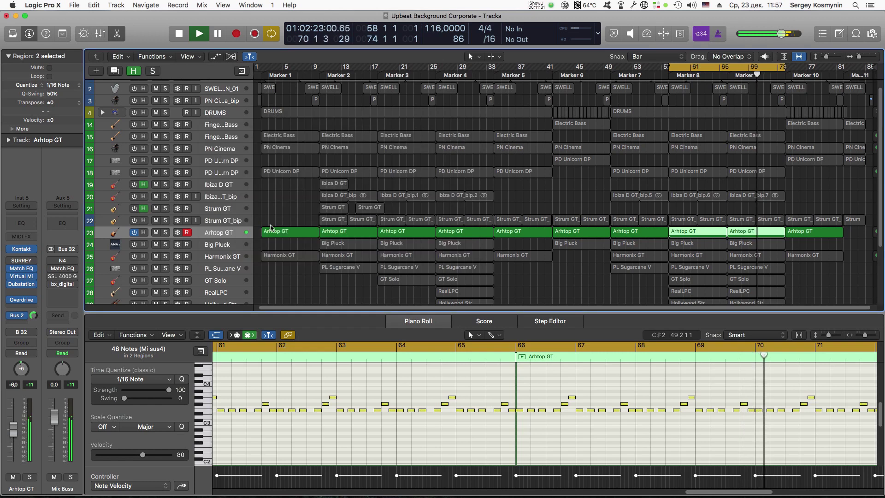
{"action": "left_click", "coordinate": [22, 316]}
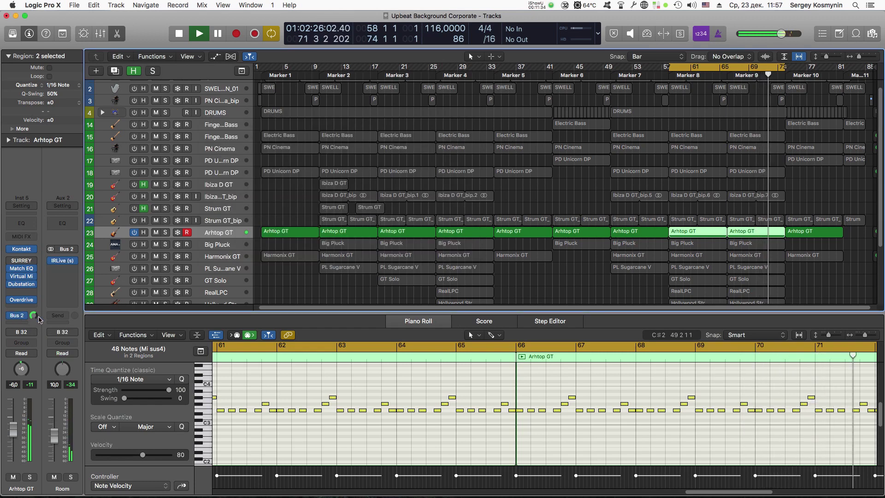
Switch off Arhtop GT, enable the Big Pluck track and play it with its ANA 2 synth open.
{"action": "left_click", "coordinate": [135, 232]}
{"action": "left_click", "coordinate": [227, 248]}
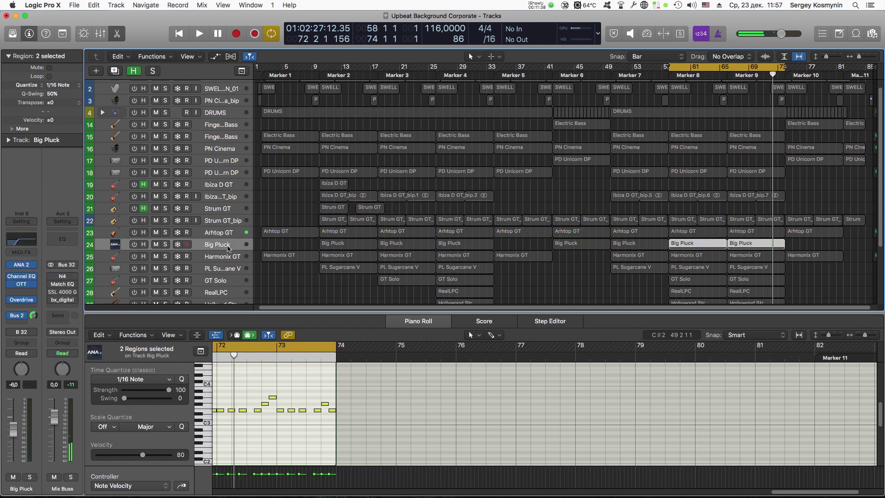
{"action": "key", "text": "space"}
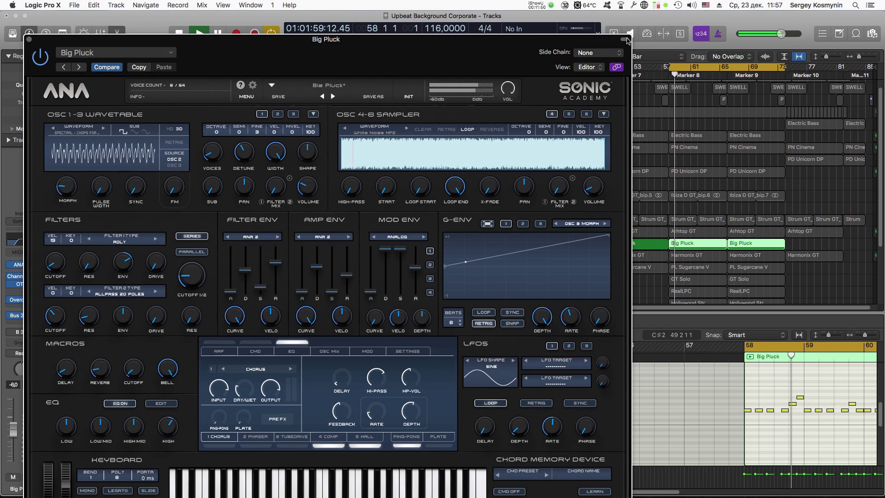
Hide the ANA 2 window's plug-in header and view the Big Pluck preset in the synth's preset browser.
{"action": "left_click", "coordinate": [625, 40]}
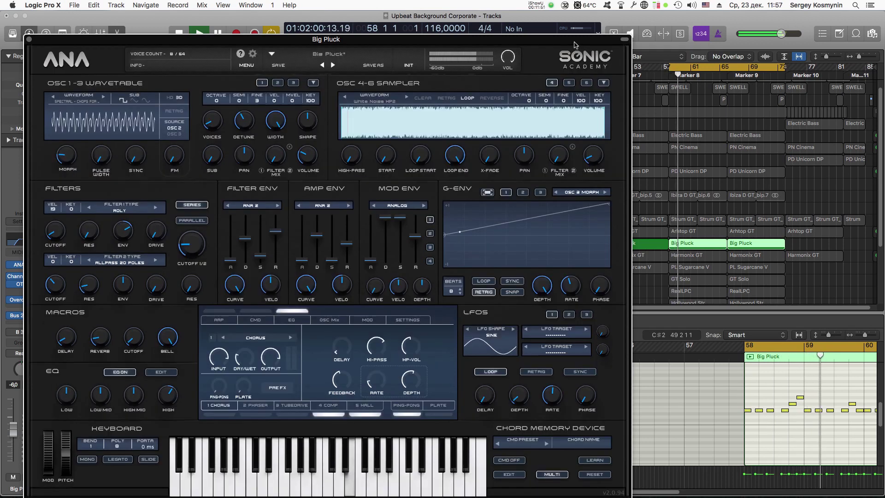
{"action": "left_click_drag", "start_coordinate": [571, 41], "coordinate": [609, 18]}
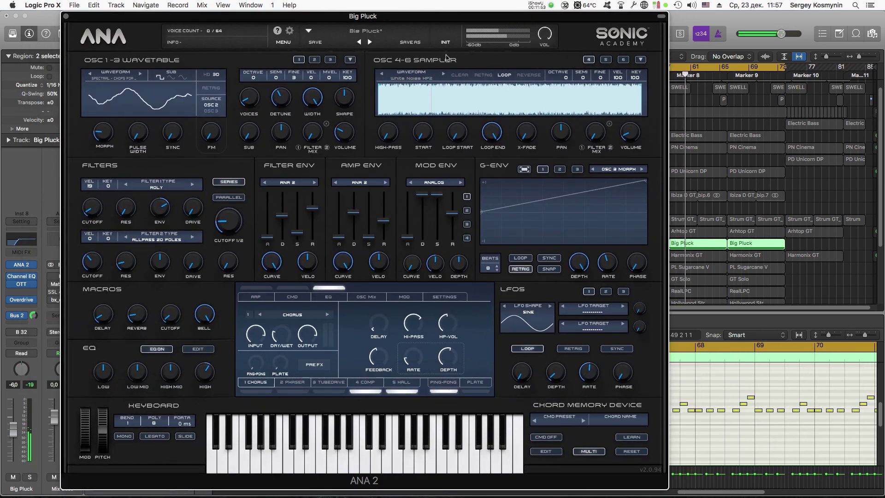
{"action": "left_click", "coordinate": [360, 36]}
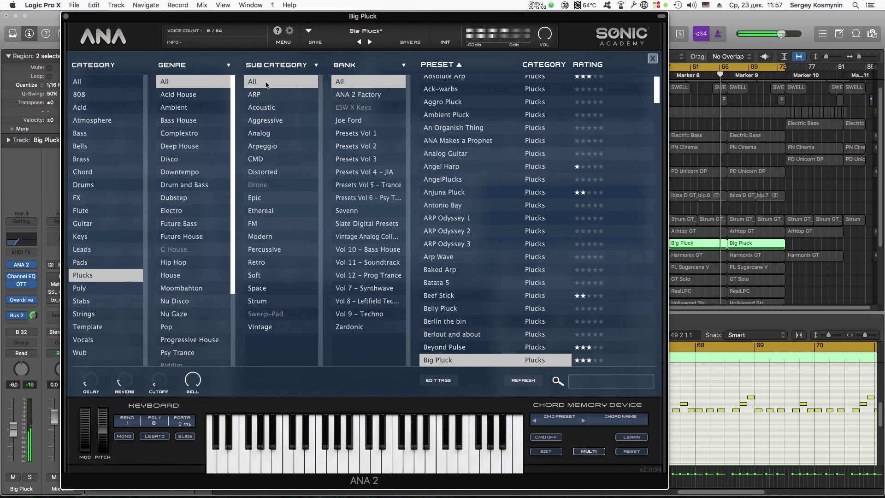
{"action": "left_click", "coordinate": [652, 59]}
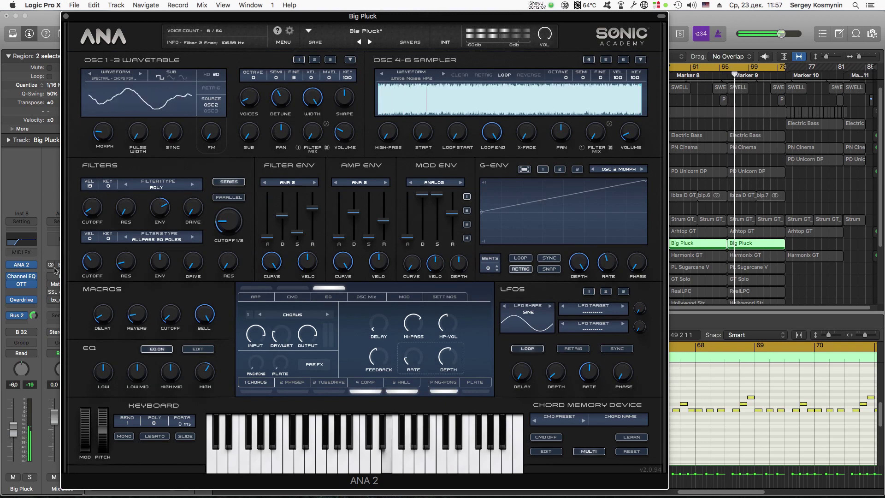
Review the Channel EQ, OTT and Overdrive plug-ins and the Bus 2 send on the Big Pluck track during playback.
{"action": "left_click", "coordinate": [24, 279]}
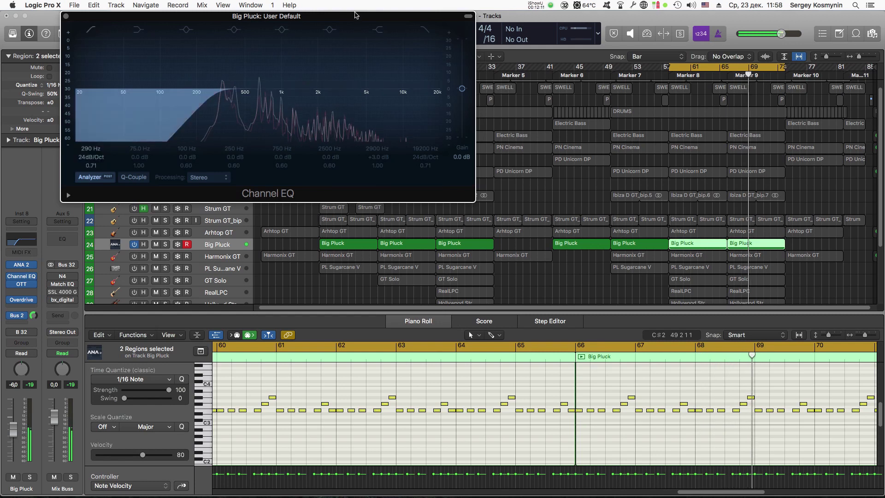
{"action": "left_click_drag", "start_coordinate": [356, 15], "coordinate": [492, 125]}
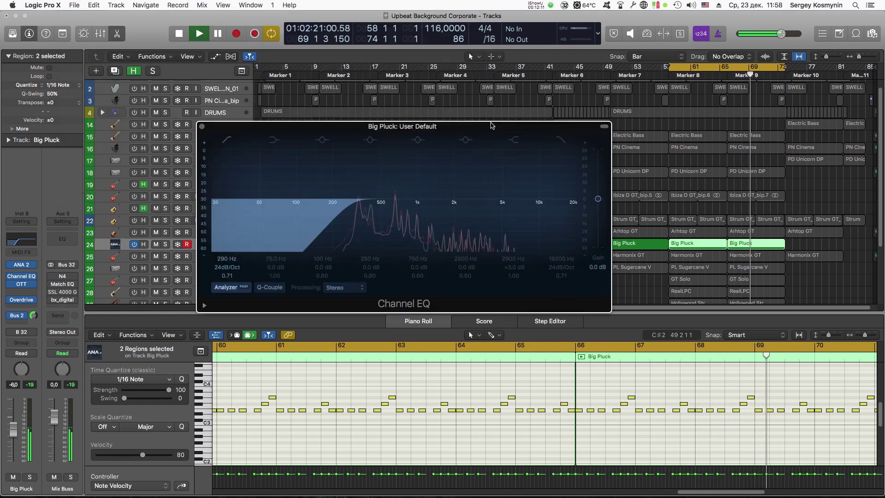
{"action": "left_click", "coordinate": [21, 284]}
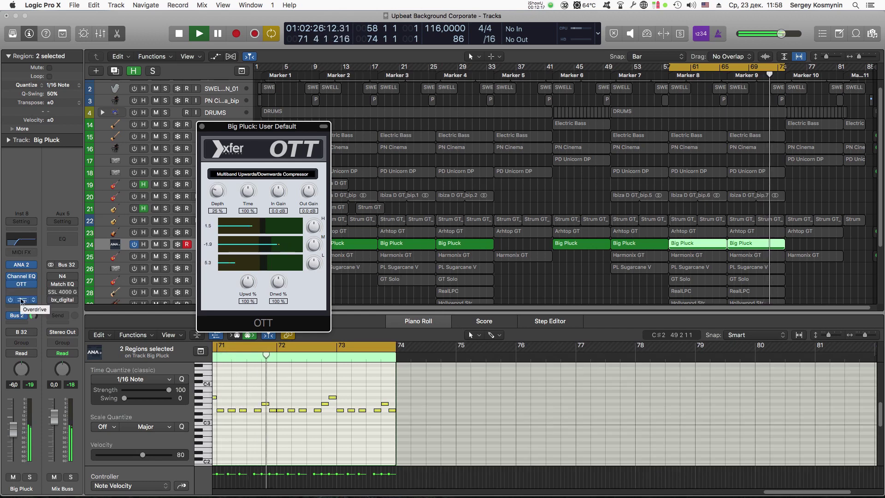
{"action": "left_click", "coordinate": [21, 301]}
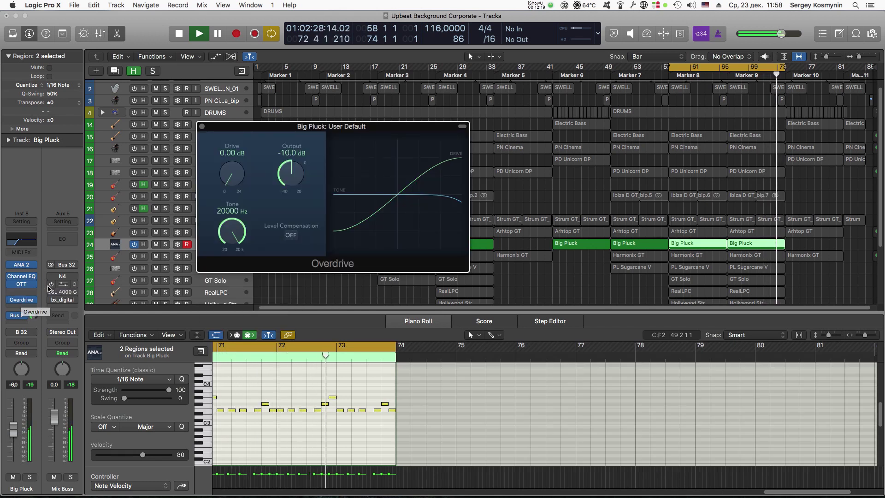
{"action": "left_click", "coordinate": [21, 317]}
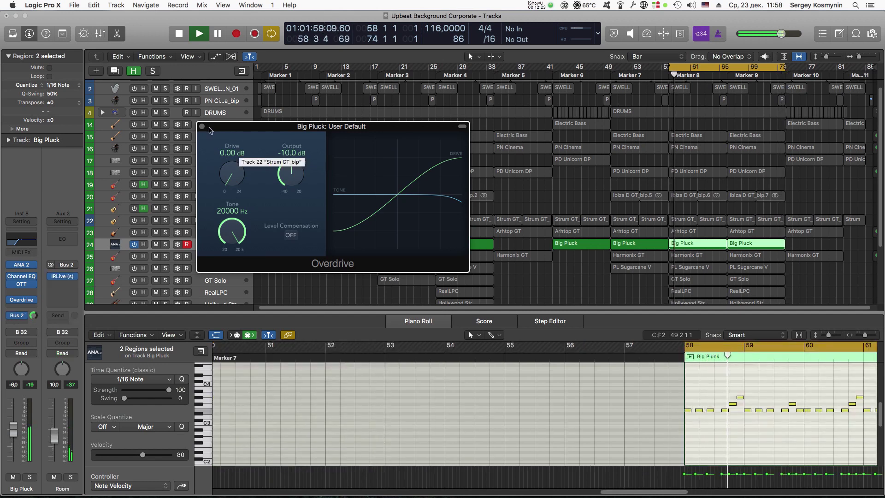
{"action": "left_click", "coordinate": [202, 127]}
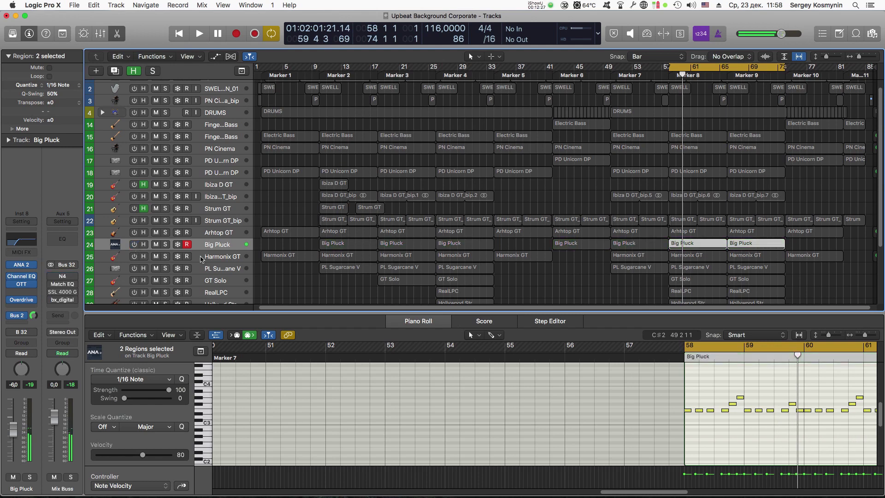
Select and enable the Harmonix GT track and play it with its Harmonix Kontakt instrument open.
{"action": "left_click", "coordinate": [235, 261]}
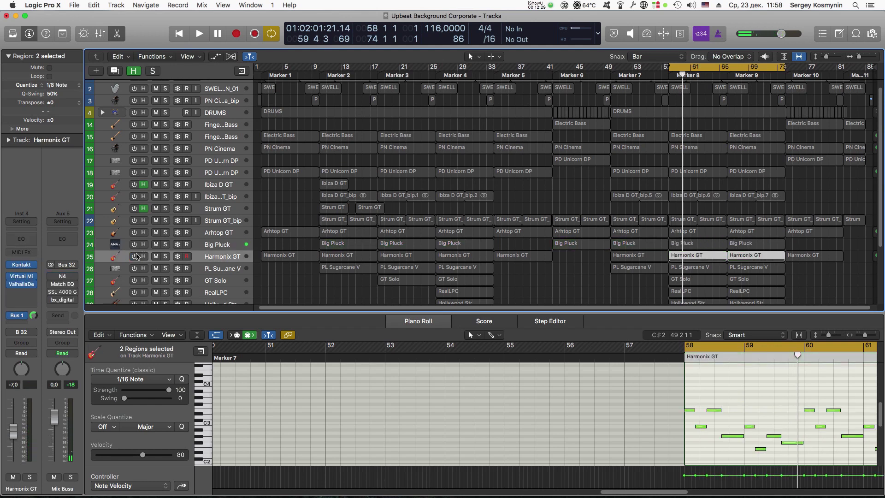
{"action": "left_click", "coordinate": [136, 256]}
{"action": "key", "text": "space"}
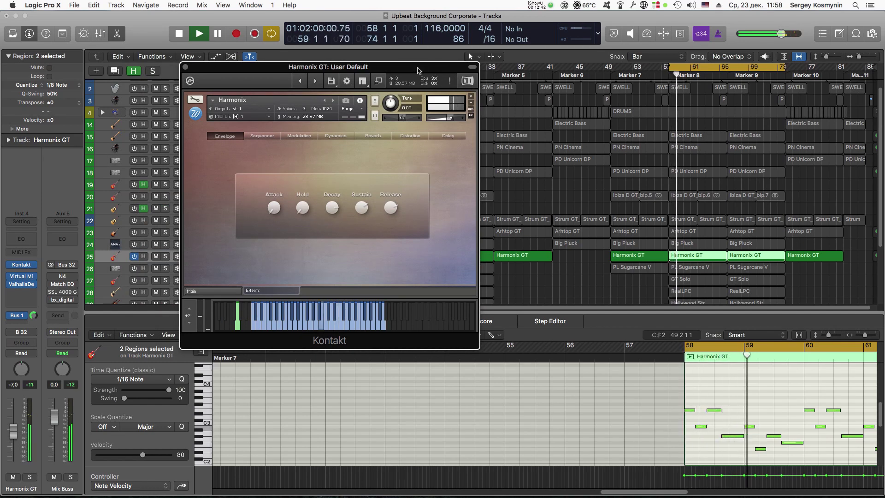
{"action": "left_click_drag", "start_coordinate": [418, 70], "coordinate": [468, 83]}
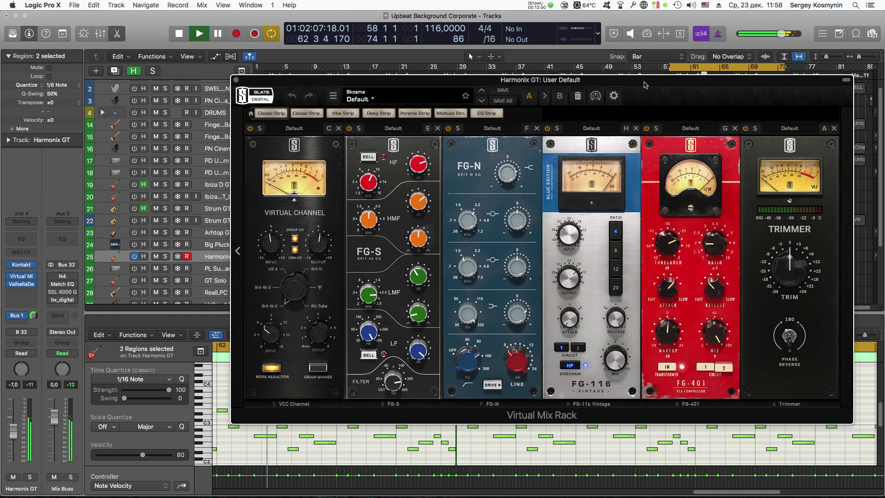
Examine the Virtual Mix Rack modules, ValhallaDelay and the Bus 1 send on the Harmonix GT track.
{"action": "left_click_drag", "start_coordinate": [644, 85], "coordinate": [558, 84]}
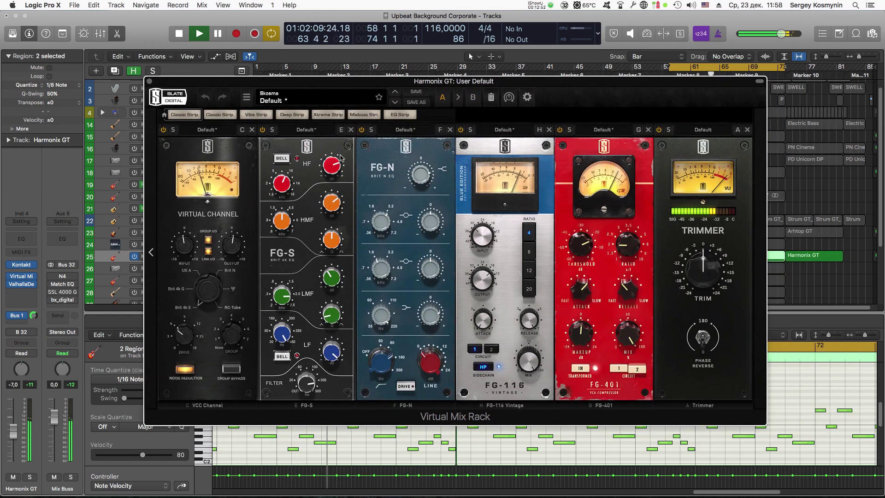
{"action": "left_click", "coordinate": [20, 285]}
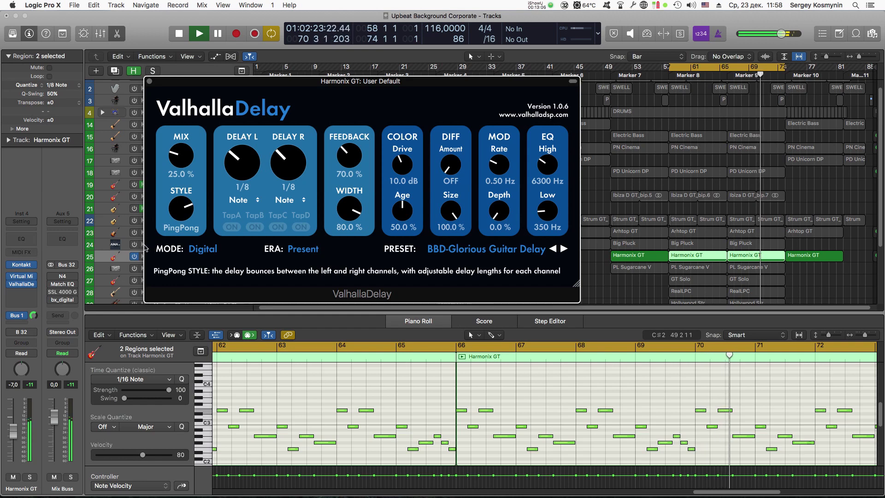
{"action": "left_click", "coordinate": [18, 316]}
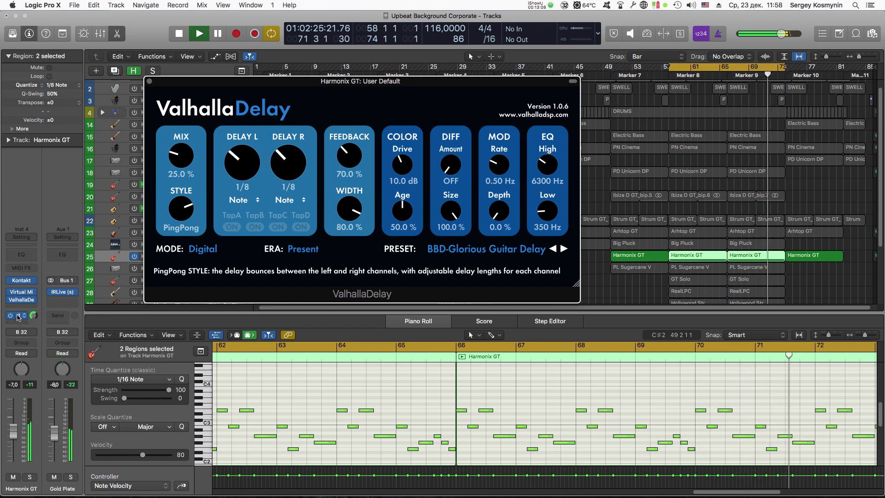
Inspect the IR Live reverb on the Gold Plate bus and browse the Plates presets in its Bricasti M7 collection without loading one.
{"action": "left_click", "coordinate": [62, 292]}
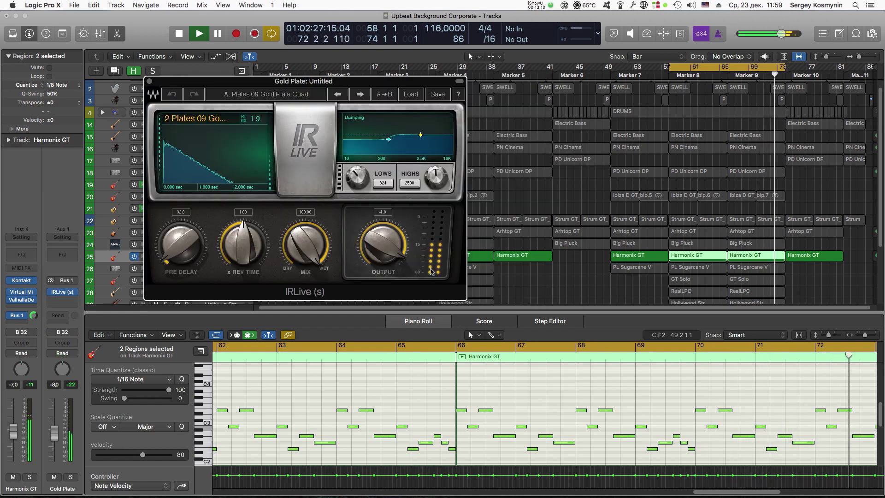
{"action": "left_click_drag", "start_coordinate": [378, 83], "coordinate": [494, 193]}
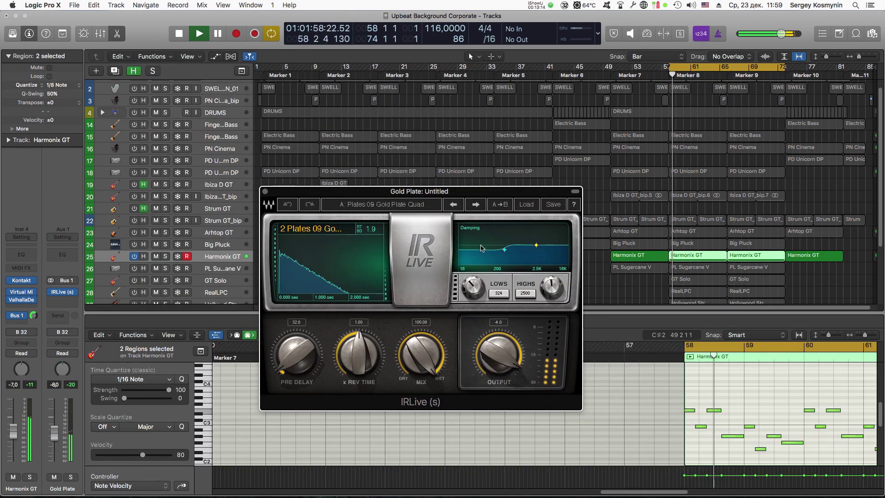
{"action": "left_click", "coordinate": [527, 204]}
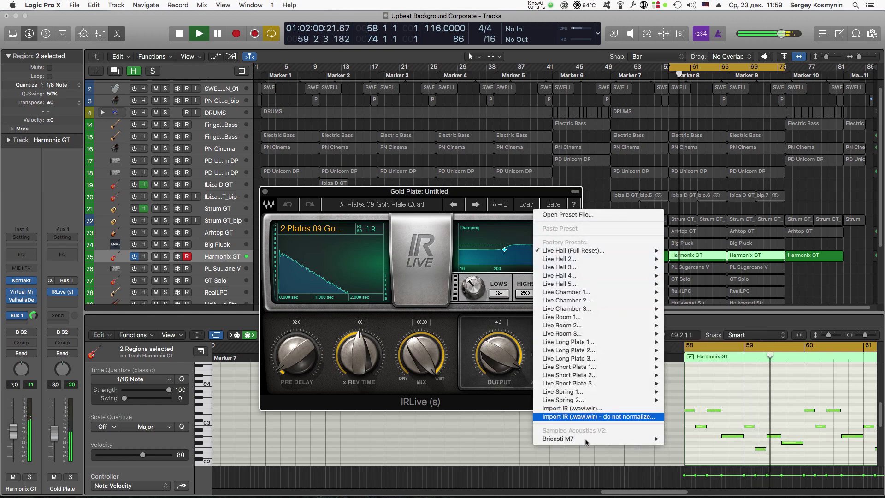
{"action": "mouse_move", "coordinate": [587, 440]}
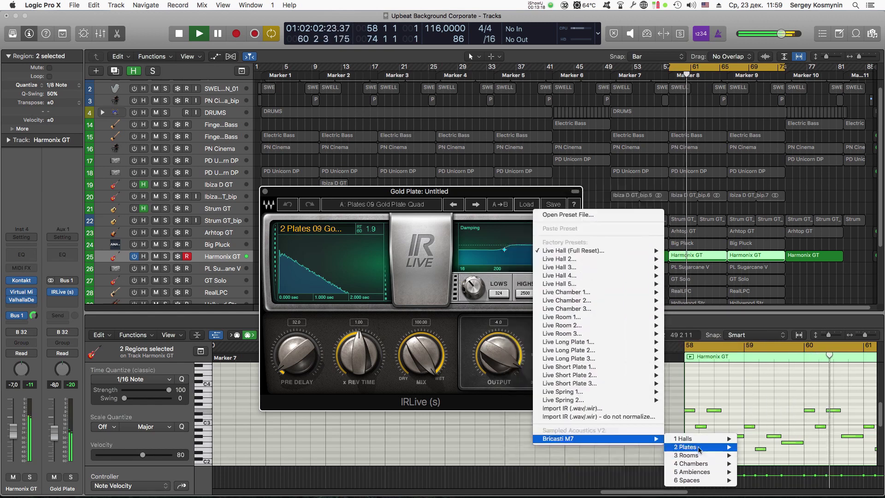
{"action": "mouse_move", "coordinate": [699, 449]}
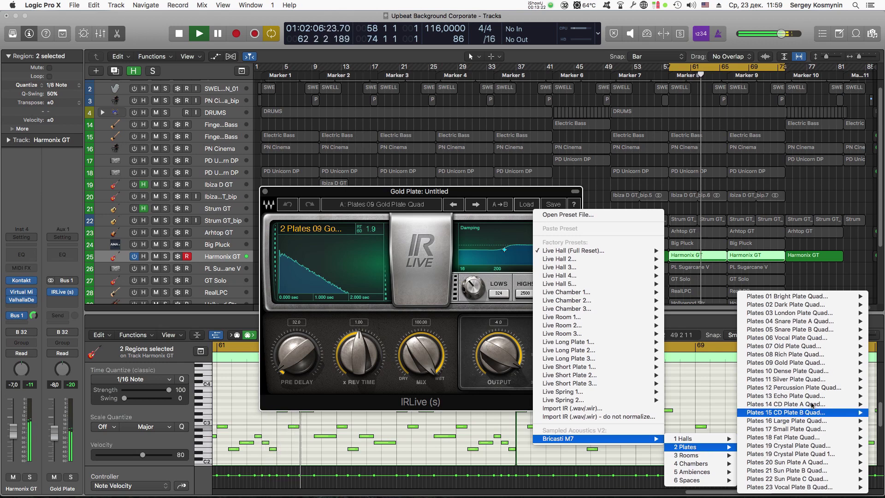
{"action": "mouse_move", "coordinate": [814, 362]}
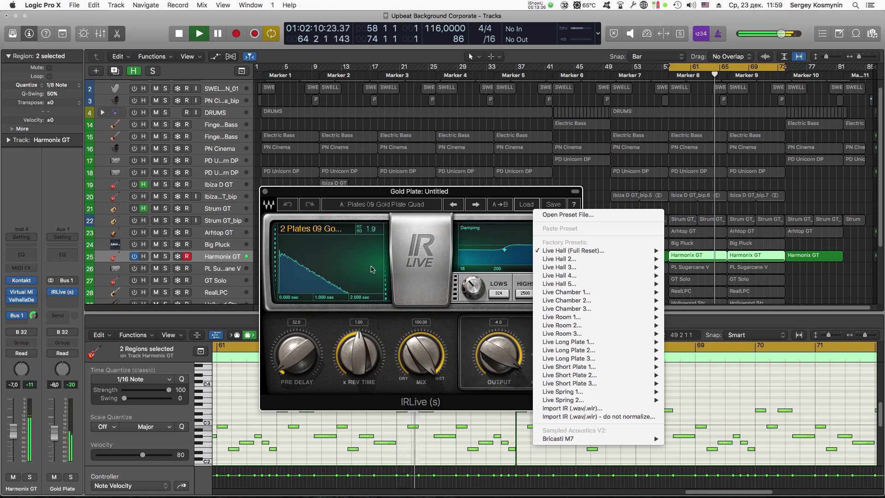
{"action": "left_click", "coordinate": [421, 241]}
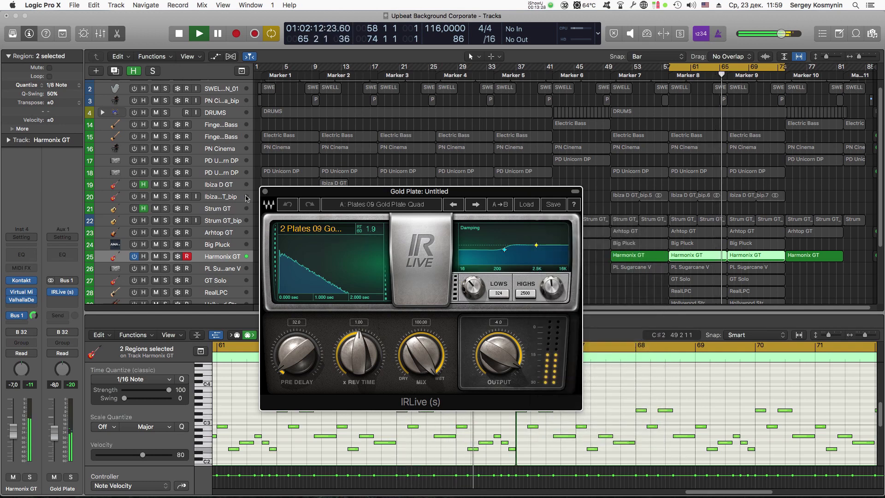
{"action": "left_click", "coordinate": [265, 192]}
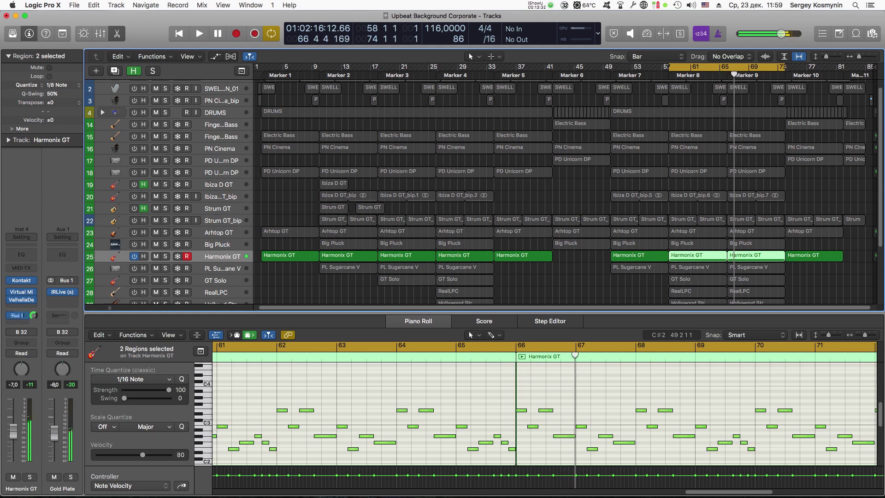
Switch off Harmonix GT, select the PL Sugarcane V track and play it from the cycle start with its Spire synth open.
{"action": "left_click", "coordinate": [135, 258]}
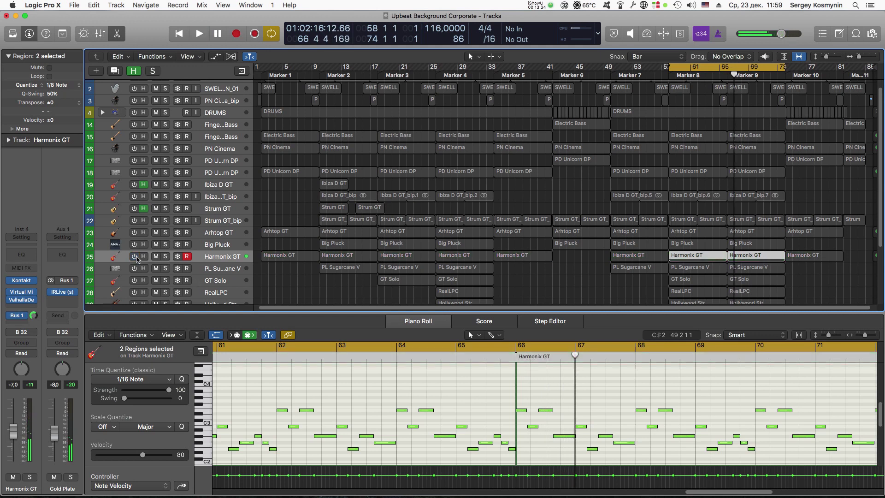
{"action": "left_click", "coordinate": [230, 269]}
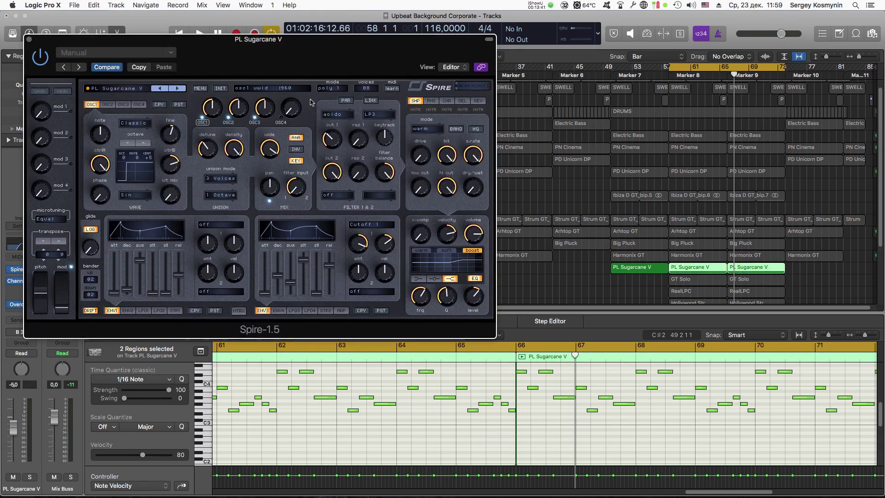
{"action": "key", "text": "shift+Return"}
Show the PL Sugarcane V preset in Spire's preset browser and return to the synth controls.
{"action": "left_click_drag", "start_coordinate": [464, 40], "coordinate": [467, 40]}
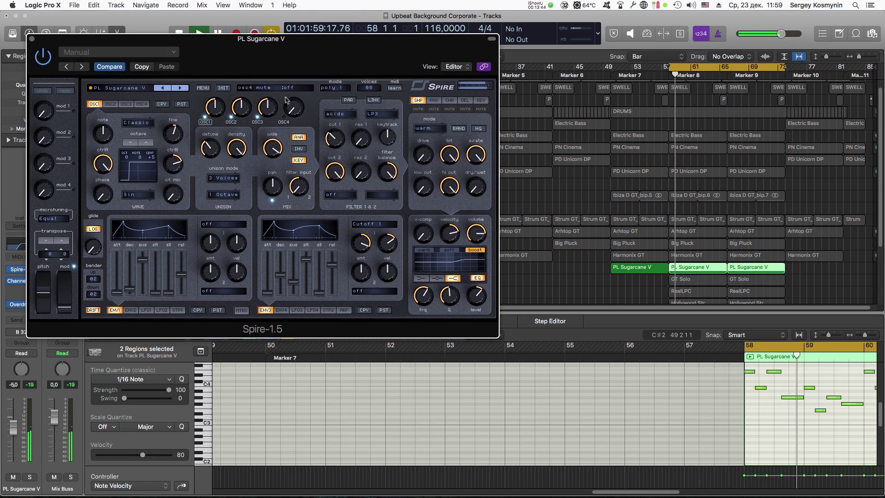
{"action": "left_click", "coordinate": [125, 90]}
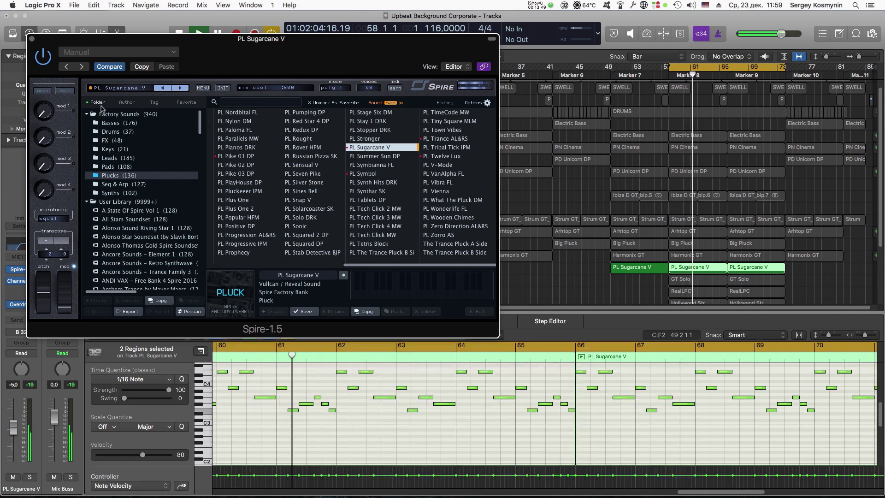
{"action": "left_click", "coordinate": [105, 88]}
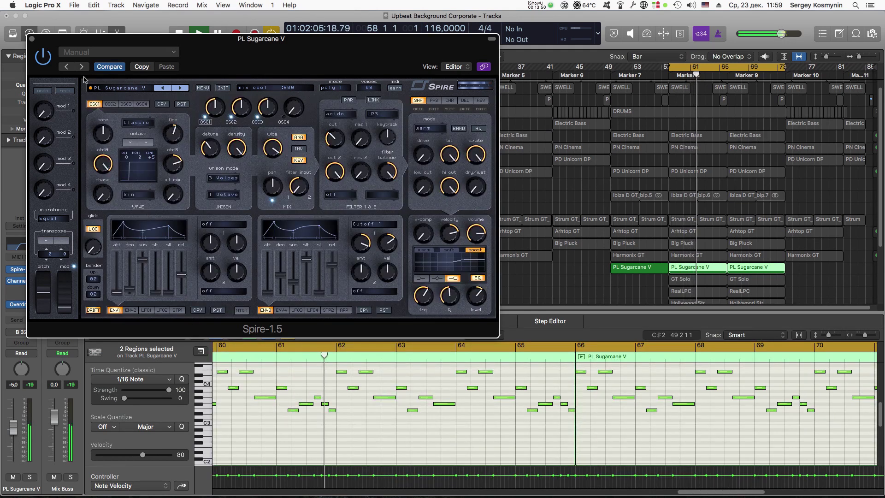
Close Spire and inspect the Channel EQ and Overdrive effects on the PL Sugarcane V track.
{"action": "left_click", "coordinate": [32, 42]}
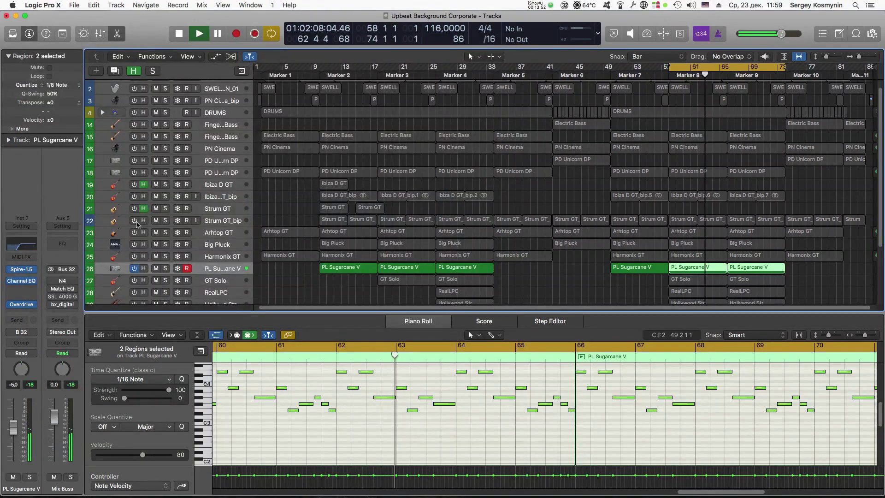
{"action": "left_click", "coordinate": [24, 282]}
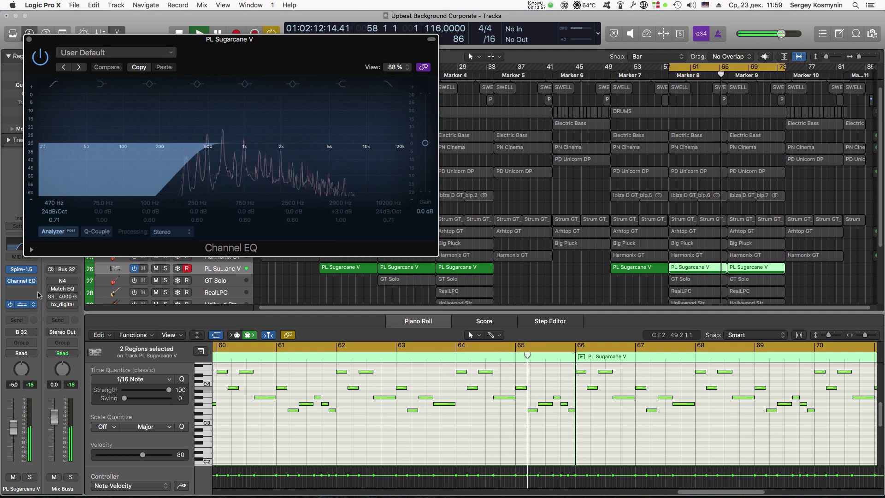
{"action": "left_click", "coordinate": [22, 305]}
{"action": "left_click_drag", "start_coordinate": [283, 40], "coordinate": [373, 72]}
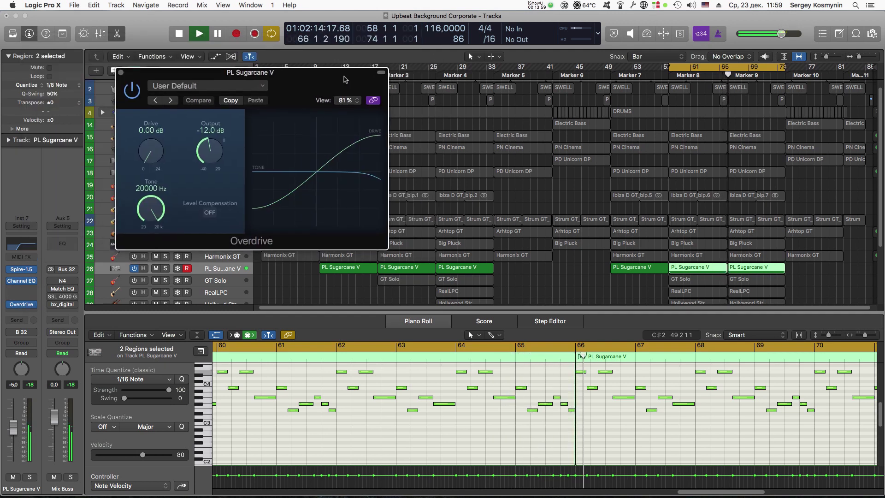
{"action": "left_click", "coordinate": [121, 73]}
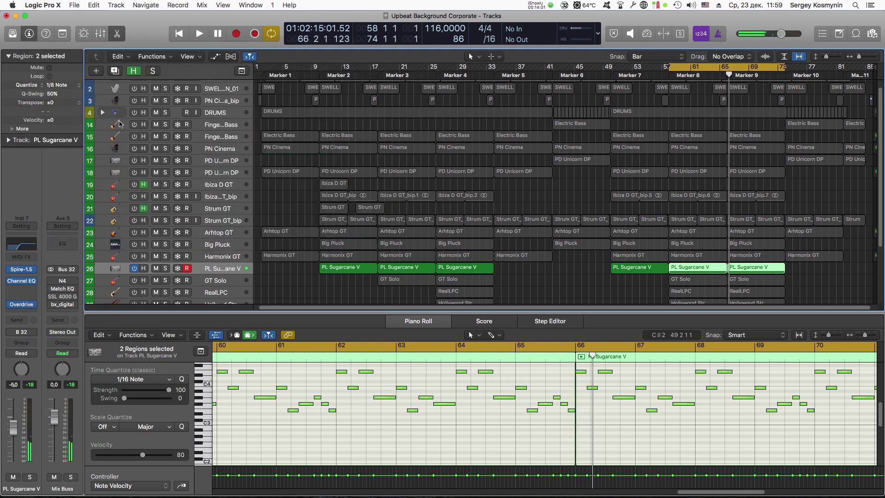
Switch off PL Sugarcane V, activate the GT Solo track and play it from the cycle start with its Kontakt Archtop instrument shown.
{"action": "key", "text": "Down"}
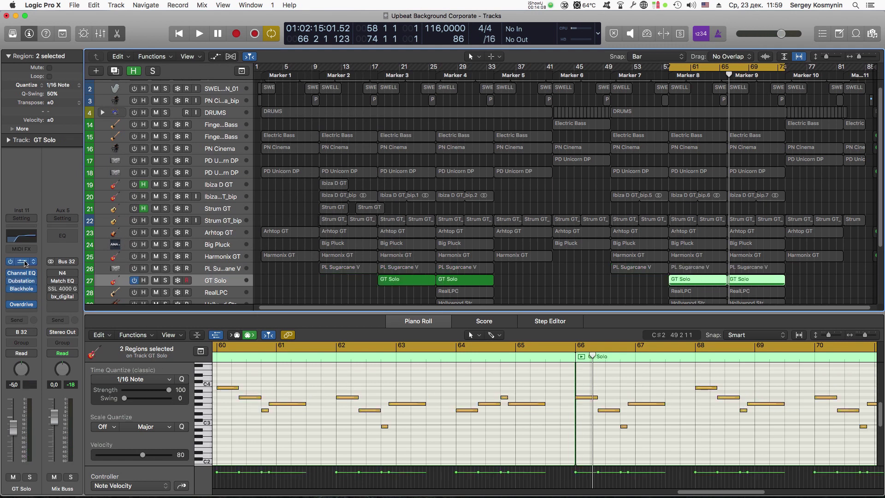
{"action": "key", "text": "space"}
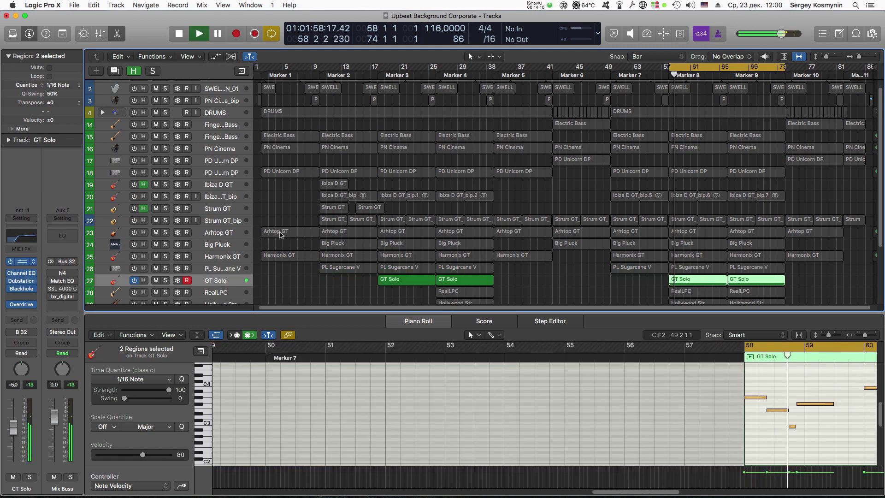
{"action": "key", "text": "v"}
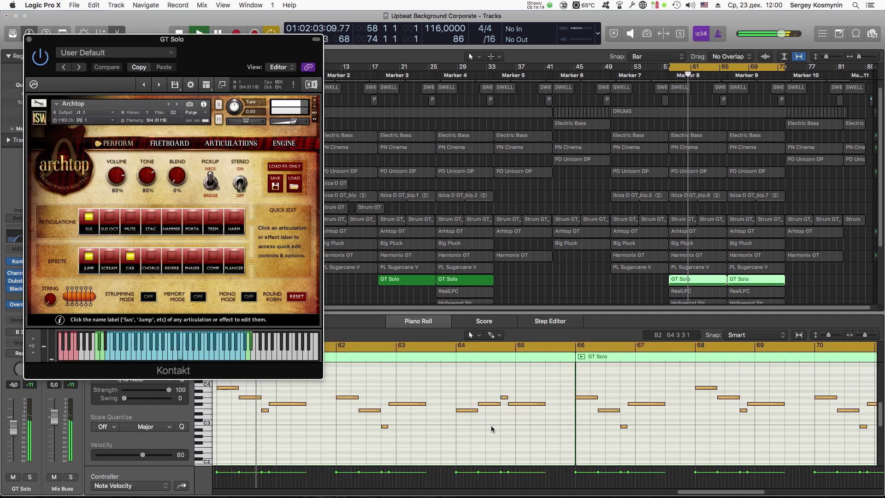
{"action": "left_click", "coordinate": [316, 40]}
{"action": "left_click_drag", "start_coordinate": [304, 40], "coordinate": [549, 46]}
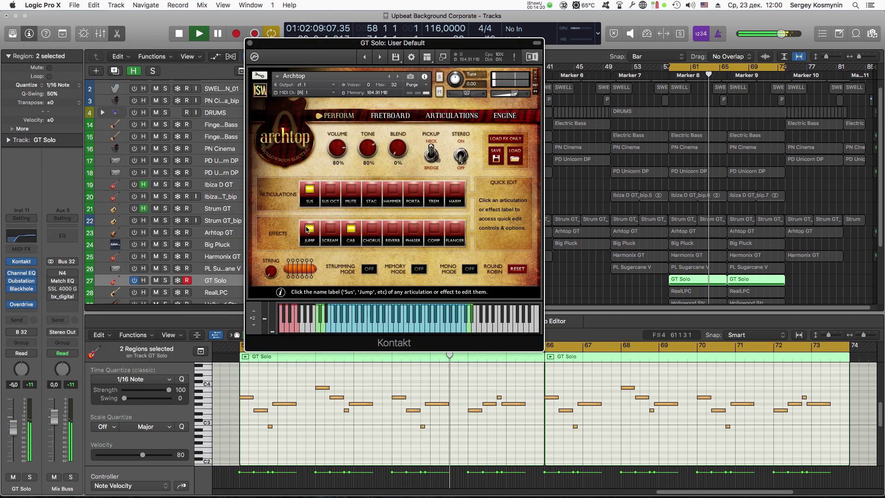
Inspect the Channel EQ, an enlarged Dubstation 2, Blackhole and Overdrive on the GT Solo track, then close the effect window.
{"action": "left_click", "coordinate": [22, 276]}
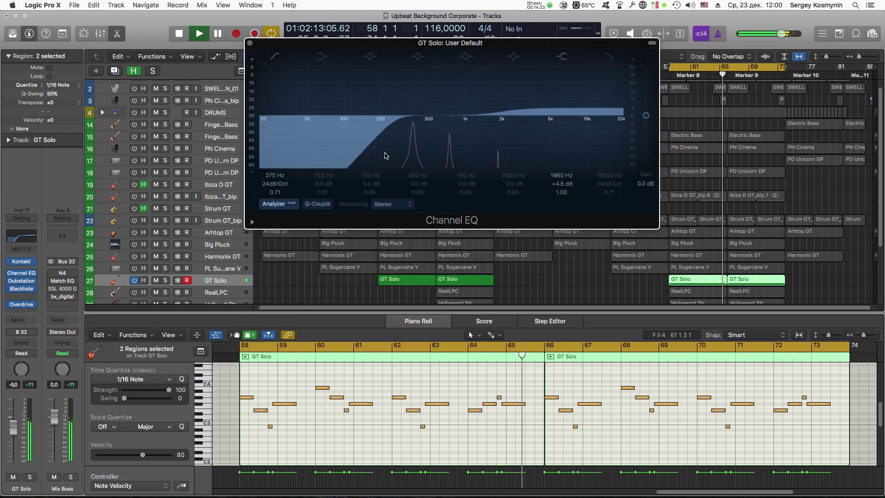
{"action": "left_click_drag", "start_coordinate": [490, 43], "coordinate": [474, 82]}
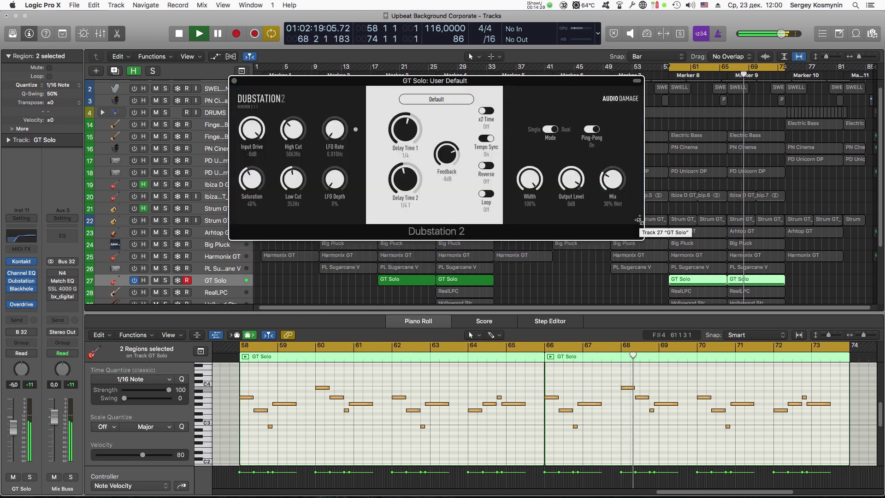
{"action": "left_click_drag", "start_coordinate": [640, 220], "coordinate": [814, 277]}
{"action": "left_click_drag", "start_coordinate": [623, 82], "coordinate": [526, 122]}
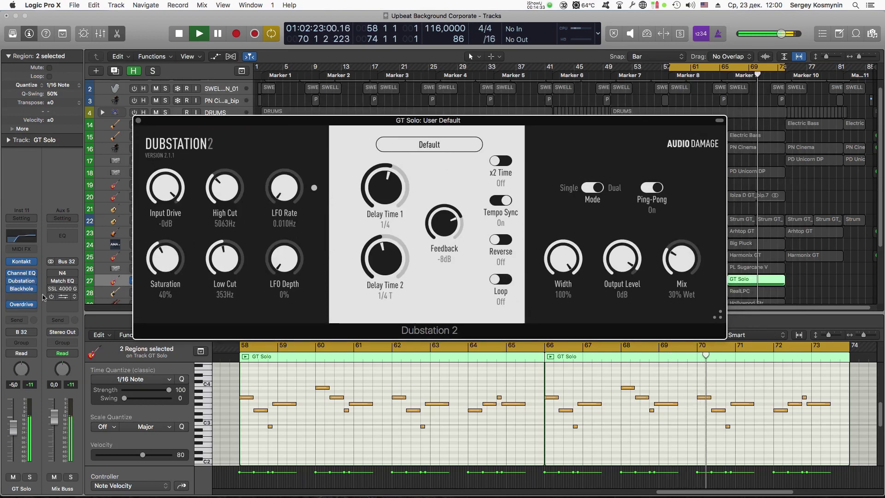
{"action": "left_click", "coordinate": [22, 289]}
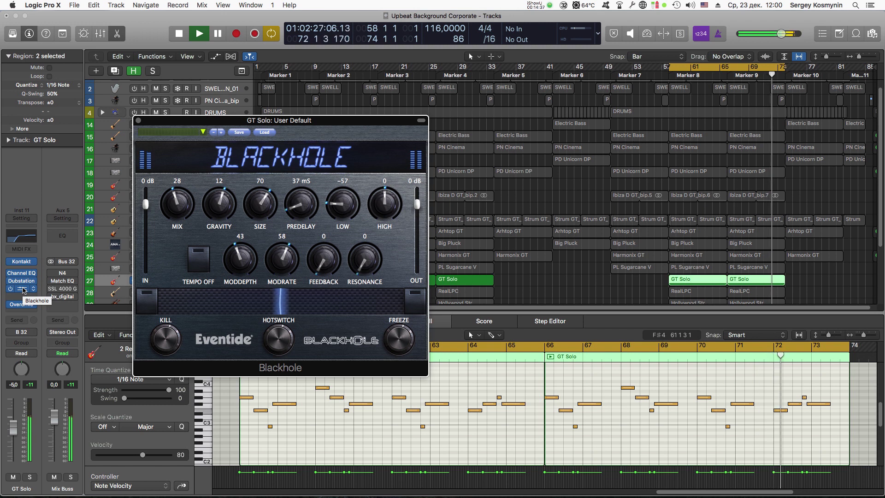
{"action": "left_click", "coordinate": [21, 304]}
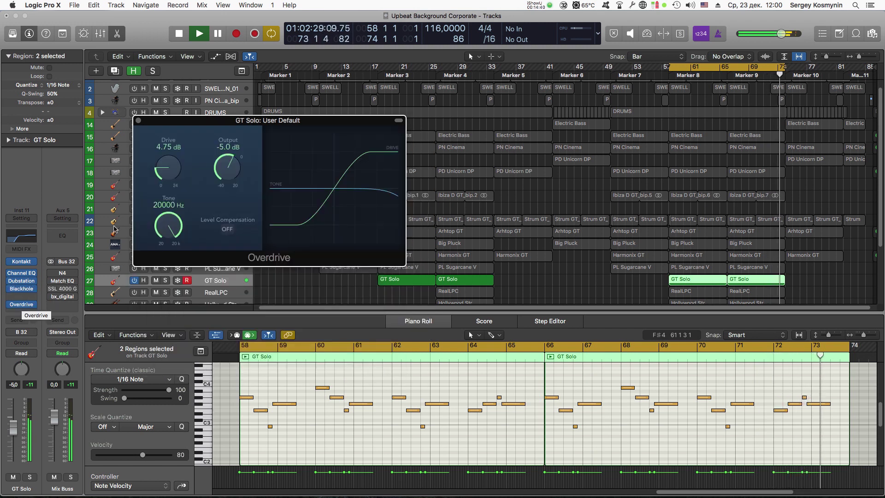
{"action": "left_click", "coordinate": [138, 120]}
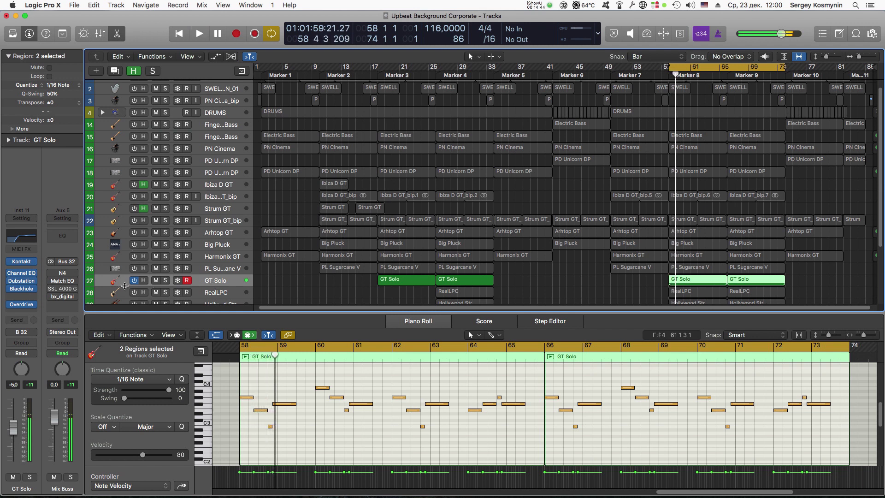
Switch off GT Solo, activate the RealLPC track and play it from the cycle start.
{"action": "left_click", "coordinate": [135, 282]}
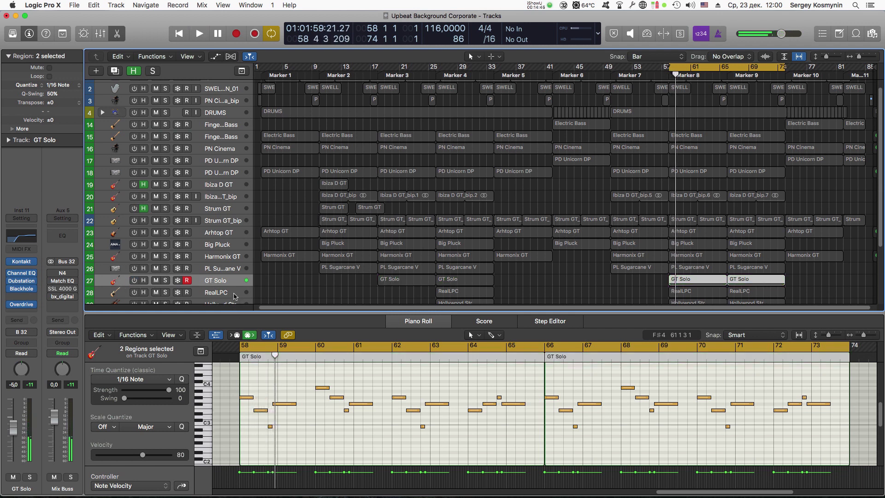
{"action": "left_click", "coordinate": [234, 293]}
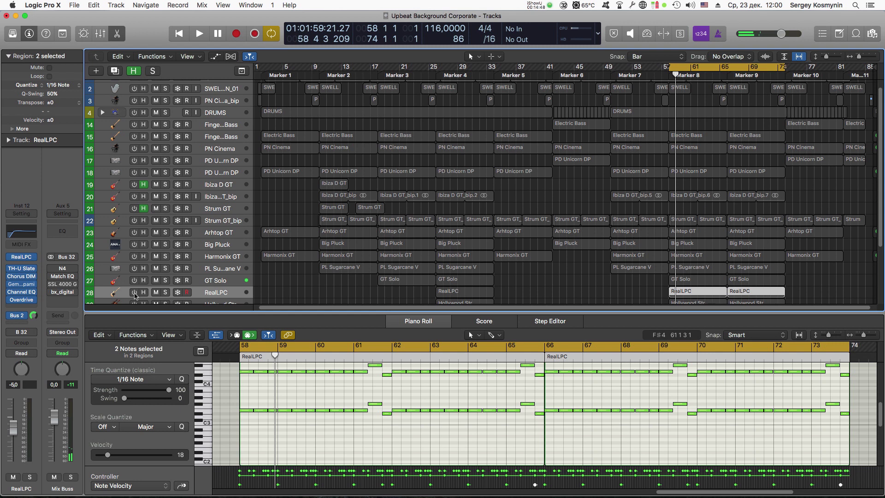
{"action": "left_click", "coordinate": [134, 293]}
{"action": "scroll", "coordinate": [106, 284], "scroll_direction": "down", "scroll_amount": 2}
{"action": "key", "text": "space"}
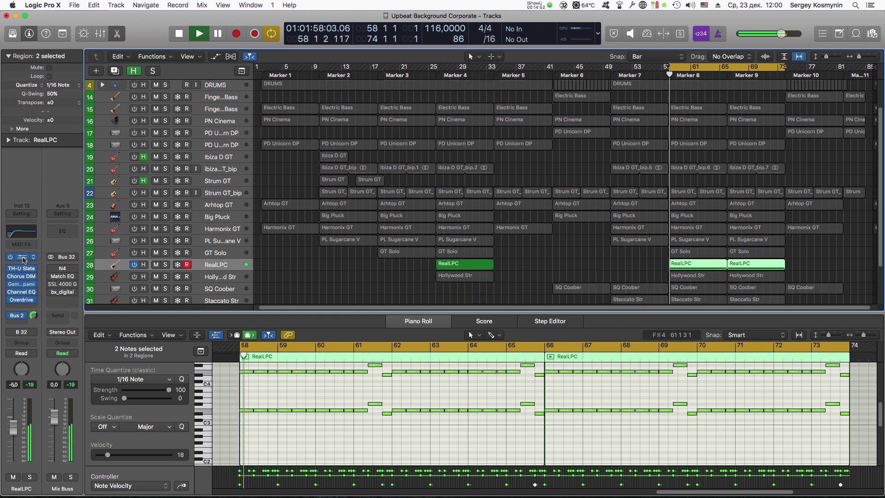
Show the RealLPC guitar instrument without its plug-in header and review its settings alongside the track's notes.
{"action": "left_click", "coordinate": [21, 257]}
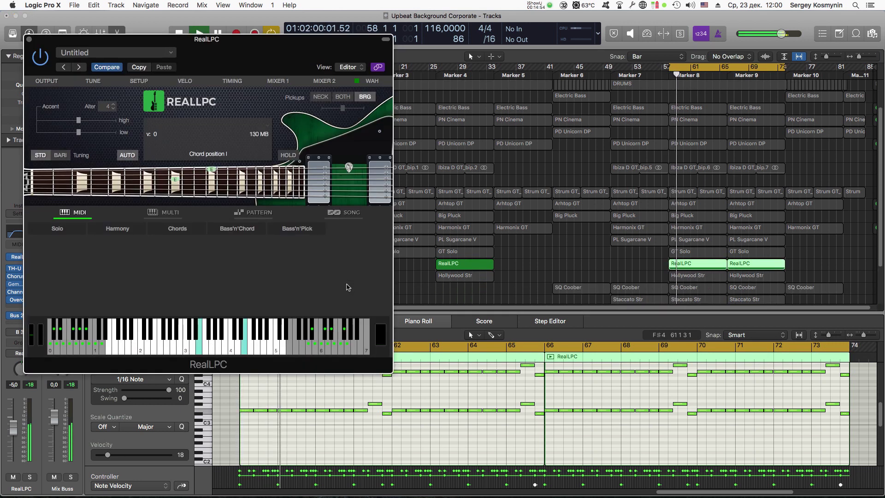
{"action": "left_click", "coordinate": [390, 40]}
{"action": "left_click_drag", "start_coordinate": [390, 40], "coordinate": [532, 40]}
{"action": "scroll", "coordinate": [477, 393], "scroll_direction": "up", "scroll_amount": 5}
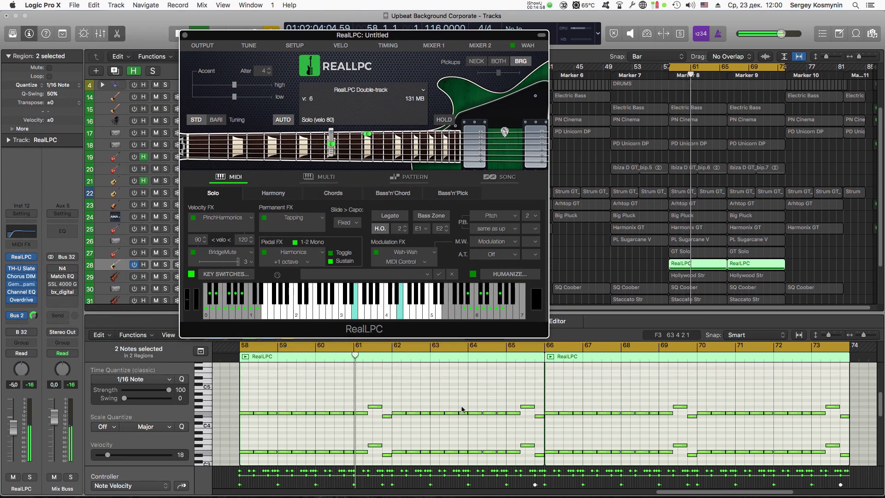
{"action": "scroll", "coordinate": [477, 393], "scroll_direction": "down", "scroll_amount": 4}
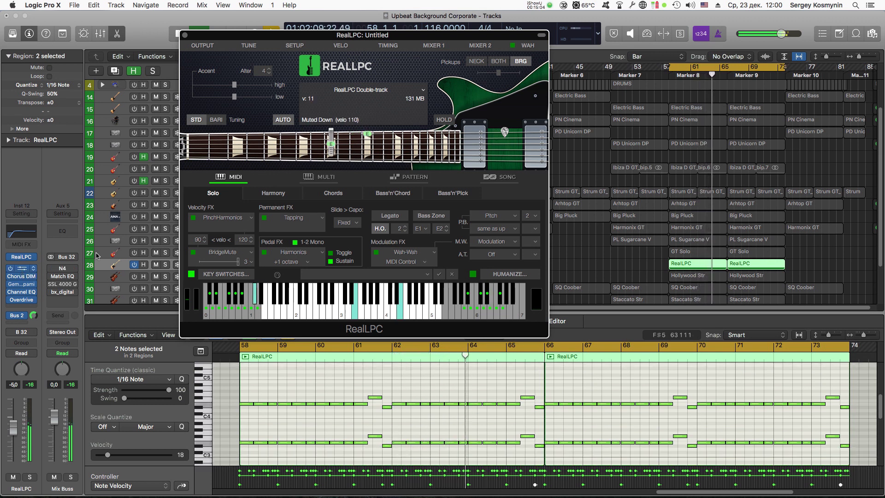
Inspect the TH-U Slate amp chain on RealLPC and find the Transparent pushed tele SC preset in its Clean guitar bank.
{"action": "left_click", "coordinate": [22, 269]}
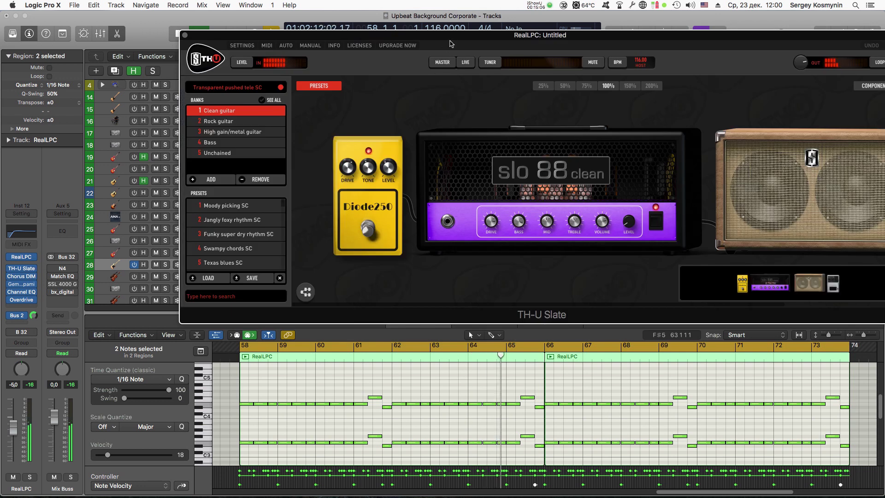
{"action": "left_click_drag", "start_coordinate": [447, 40], "coordinate": [351, 65]}
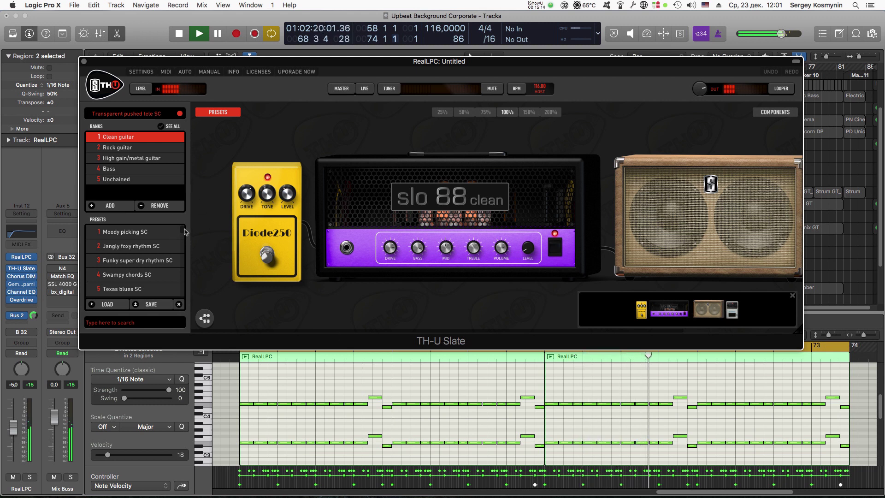
{"action": "scroll", "coordinate": [182, 233], "scroll_direction": "down", "scroll_amount": 8}
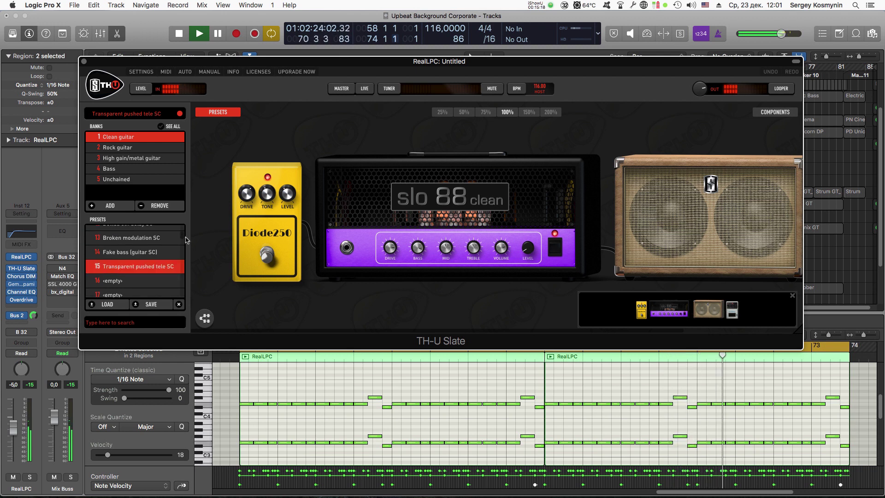
Show the Chorus DIMENSION-D on RealLPC and compare the sound with the effect bypassed and active.
{"action": "left_click", "coordinate": [22, 275]}
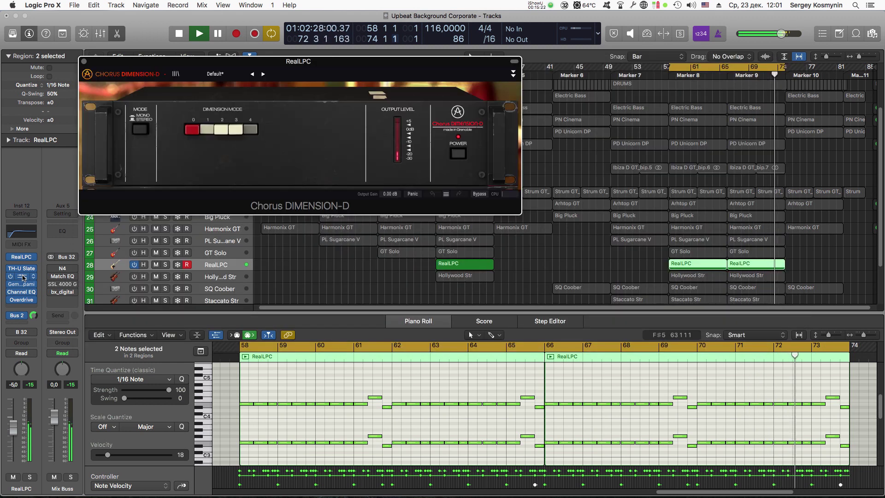
{"action": "left_click_drag", "start_coordinate": [343, 65], "coordinate": [438, 182]}
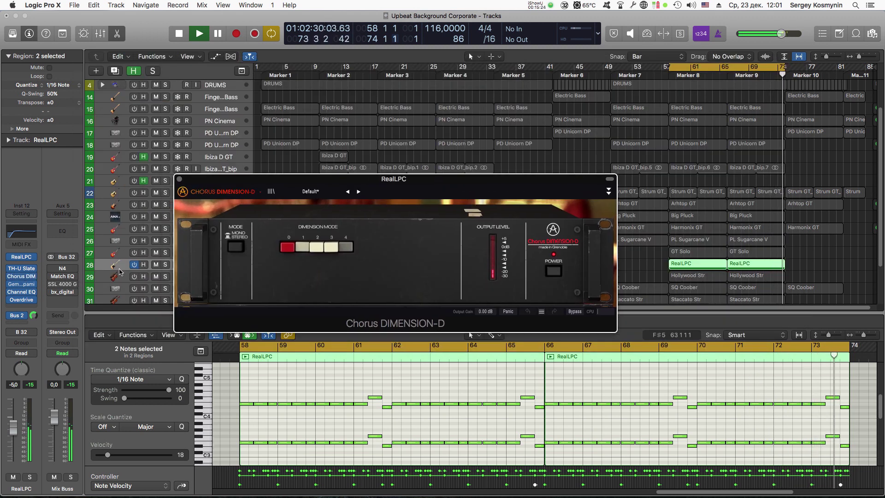
{"action": "left_click", "coordinate": [10, 277]}
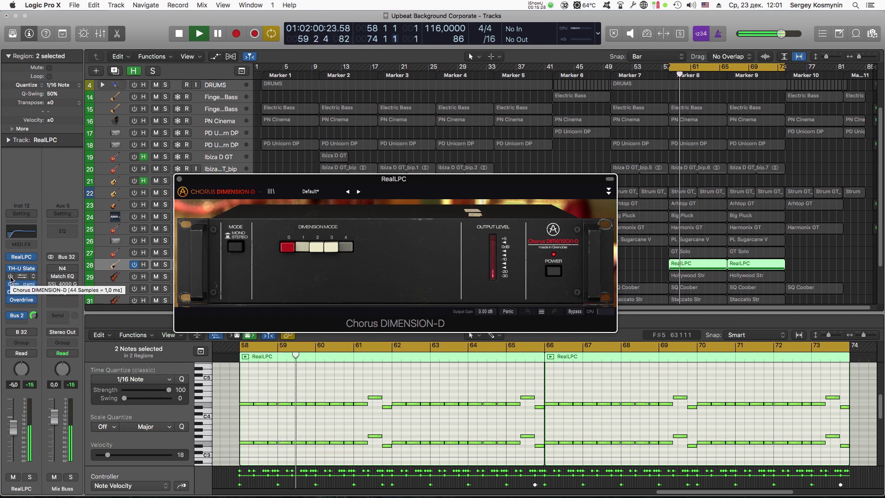
{"action": "left_click", "coordinate": [11, 277]}
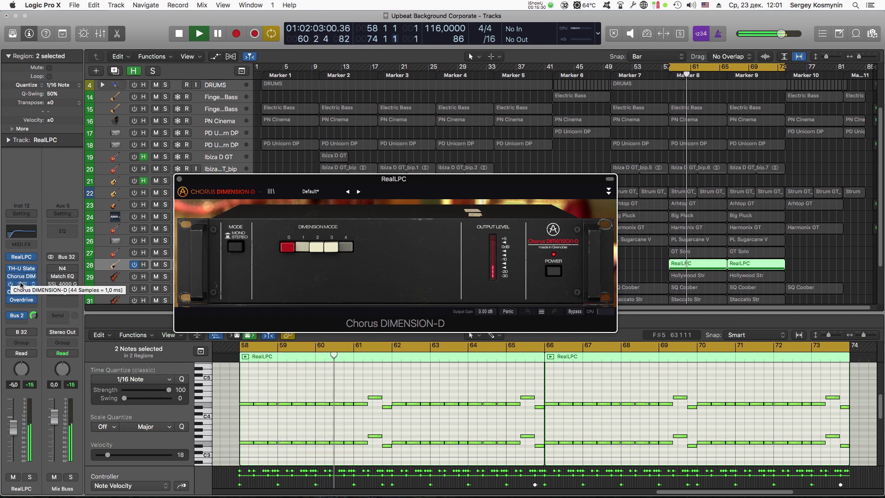
Inspect Gem Dopamine, Channel EQ, Overdrive and the Bus 2 Room send on the RealLPC track, then close the effect window.
{"action": "left_click", "coordinate": [22, 284]}
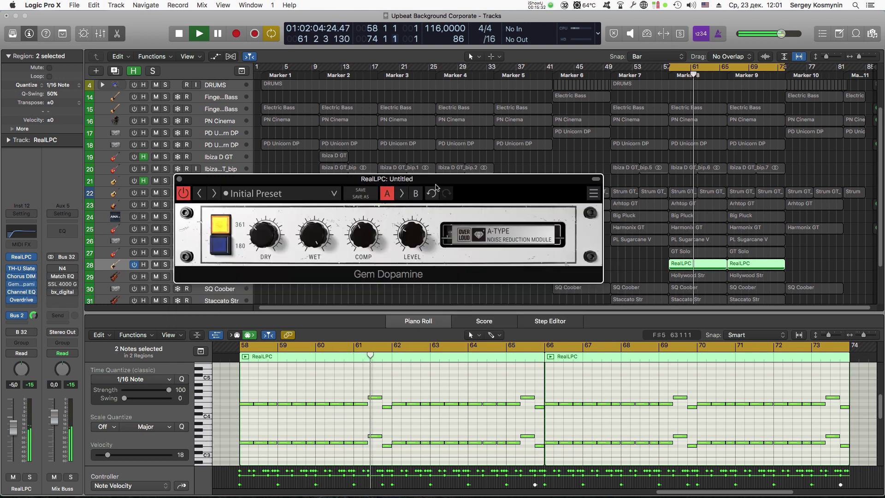
{"action": "double_click", "coordinate": [437, 179]}
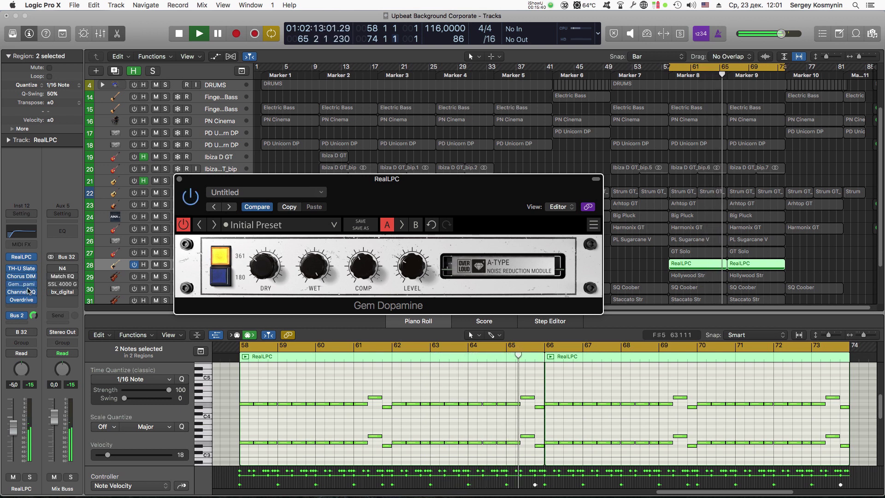
{"action": "left_click", "coordinate": [25, 293]}
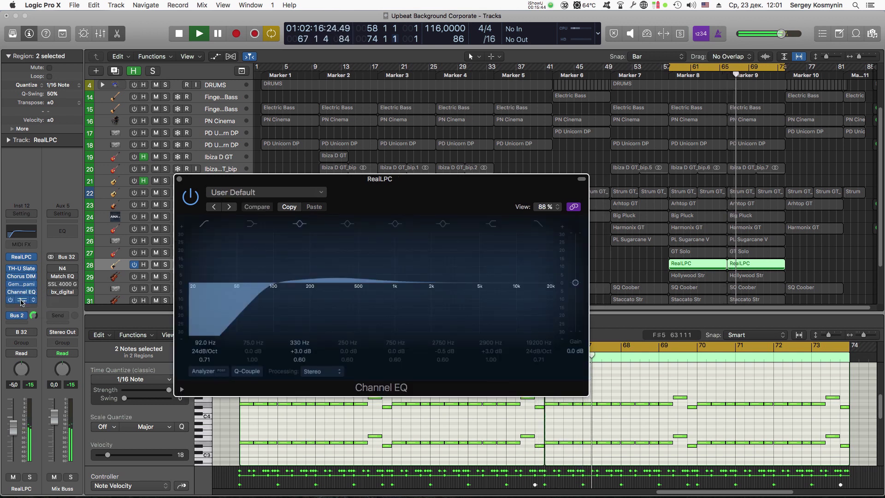
{"action": "left_click", "coordinate": [21, 300]}
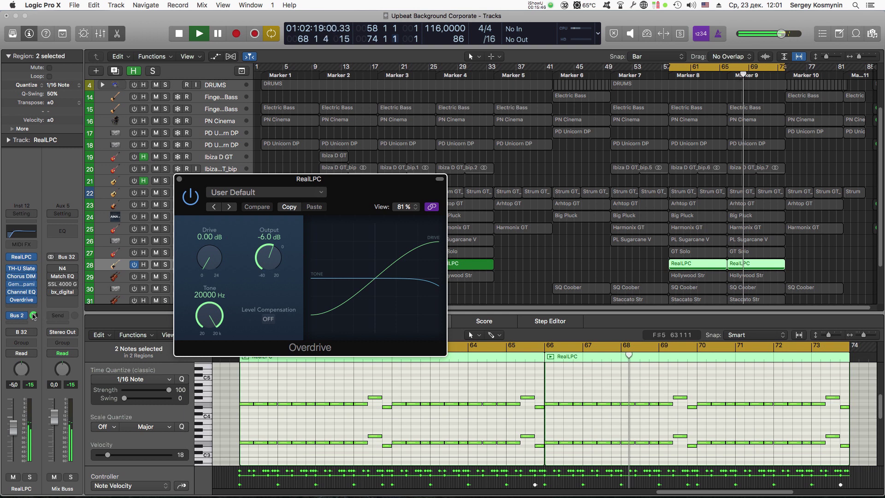
{"action": "left_click", "coordinate": [21, 315]}
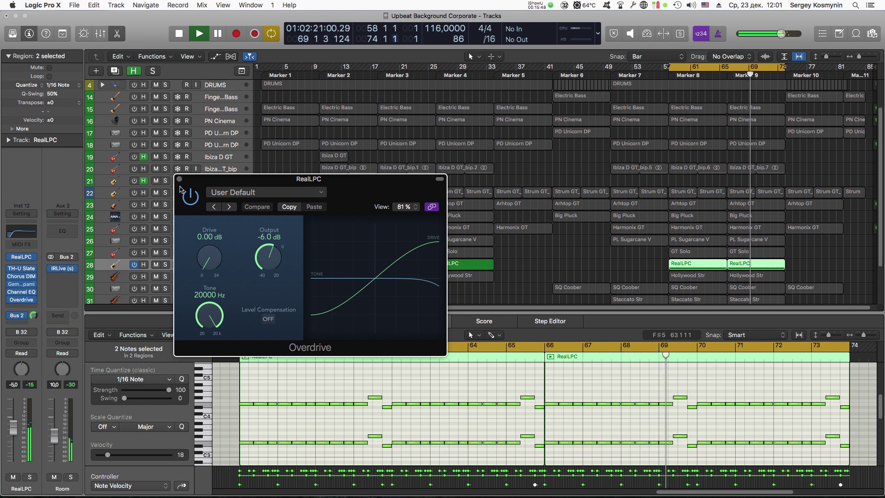
{"action": "left_click", "coordinate": [180, 179]}
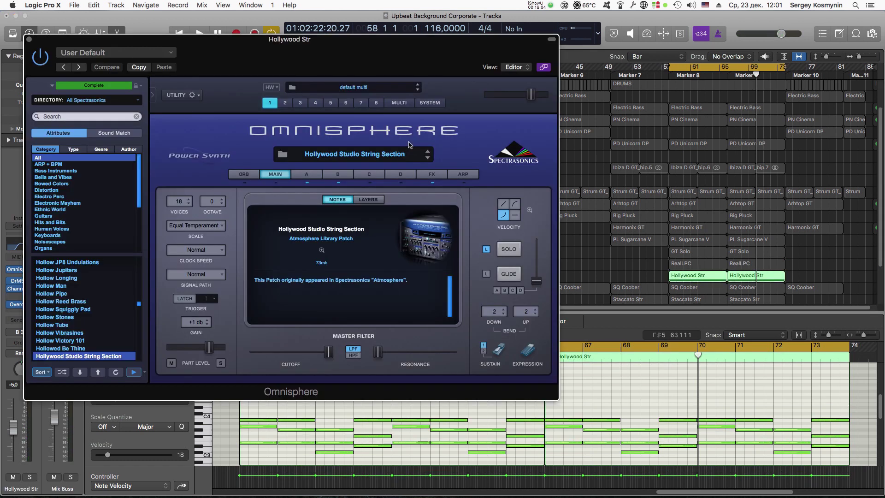
Play the Hollywood Str track from the cycle start while showing Omnisphere's Hollywood Studio String Section patch.
{"action": "key", "text": "space"}
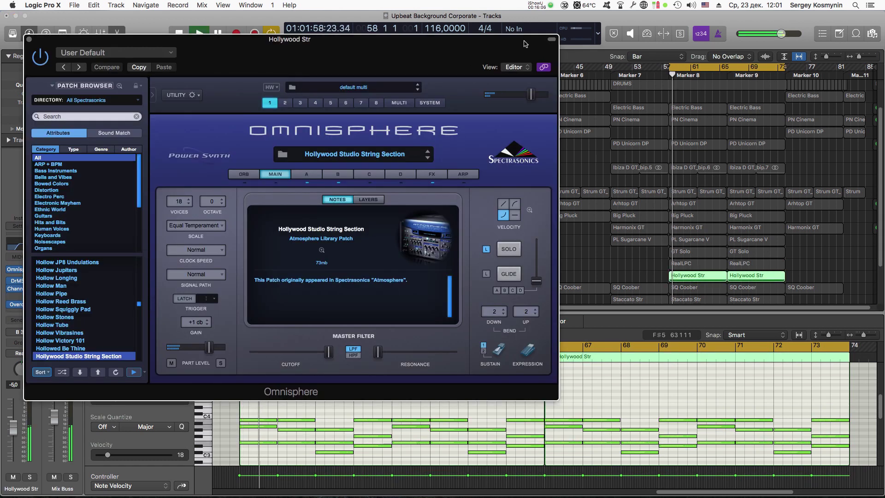
{"action": "left_click_drag", "start_coordinate": [525, 44], "coordinate": [618, 47]}
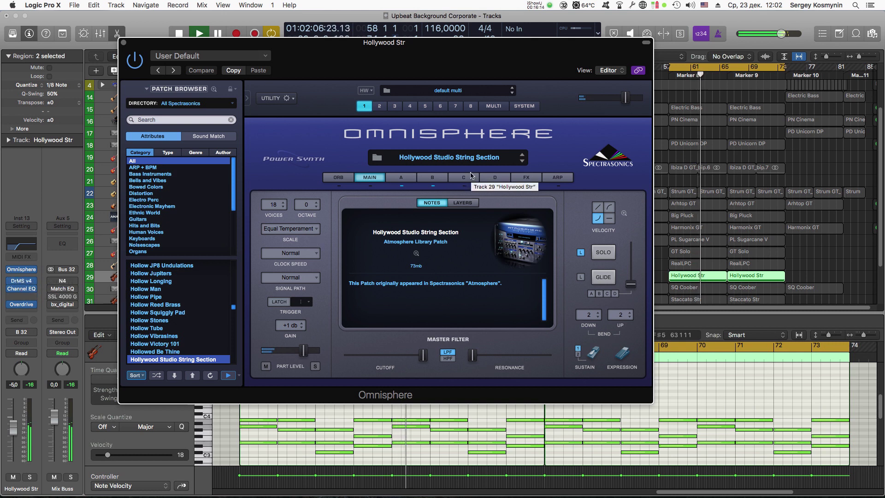
Inspect layers A and B of Omnisphere's Hollywood Studio String Section patch, and show the DrMS v4 spatial processor on Hollywood Str.
{"action": "left_click", "coordinate": [413, 178]}
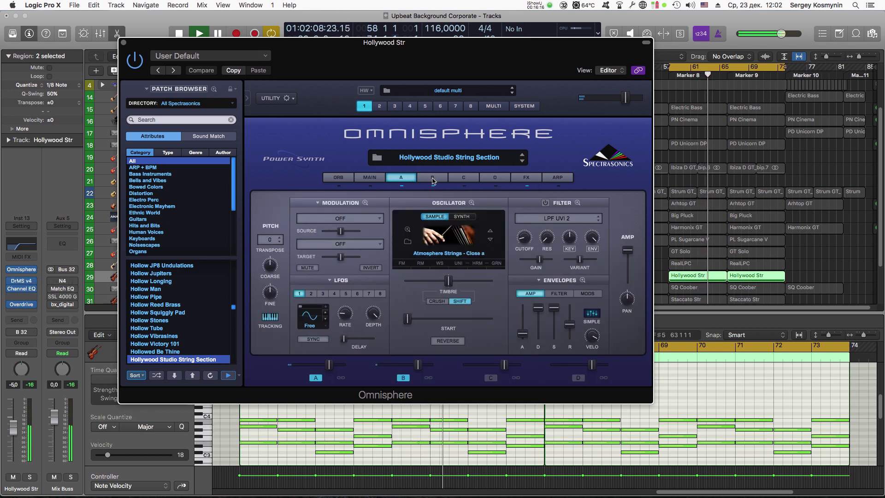
{"action": "left_click", "coordinate": [432, 179]}
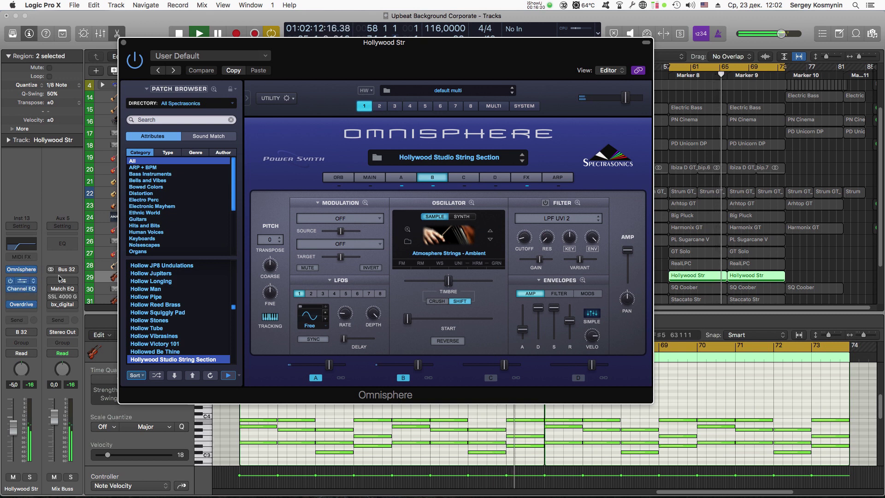
{"action": "left_click", "coordinate": [20, 282]}
{"action": "left_click_drag", "start_coordinate": [428, 68], "coordinate": [490, 222]}
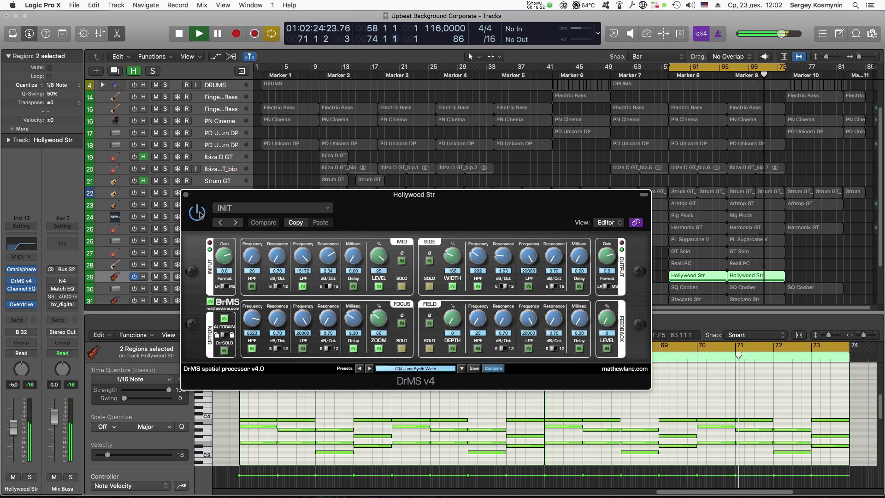
Inspect Channel EQ and Overdrive on Hollywood Str, then close the effect window and switch the track off.
{"action": "left_click", "coordinate": [23, 290]}
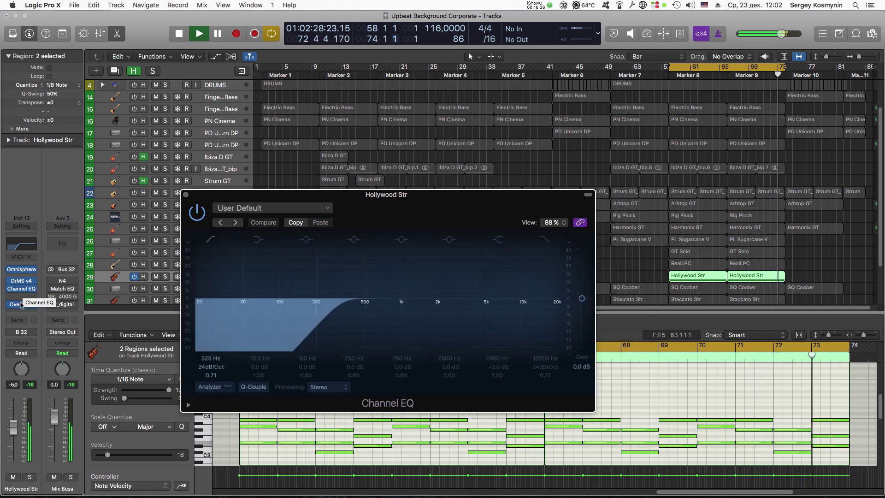
{"action": "left_click", "coordinate": [21, 305]}
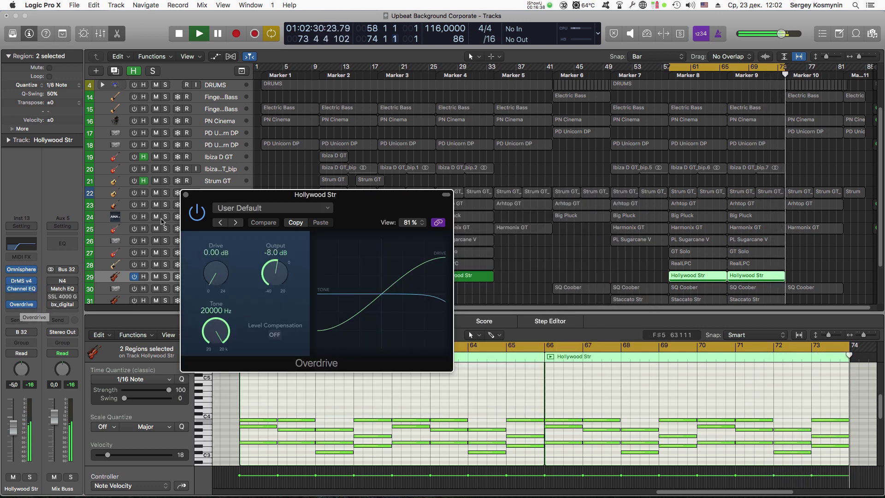
{"action": "left_click", "coordinate": [186, 194]}
{"action": "left_click", "coordinate": [134, 277]}
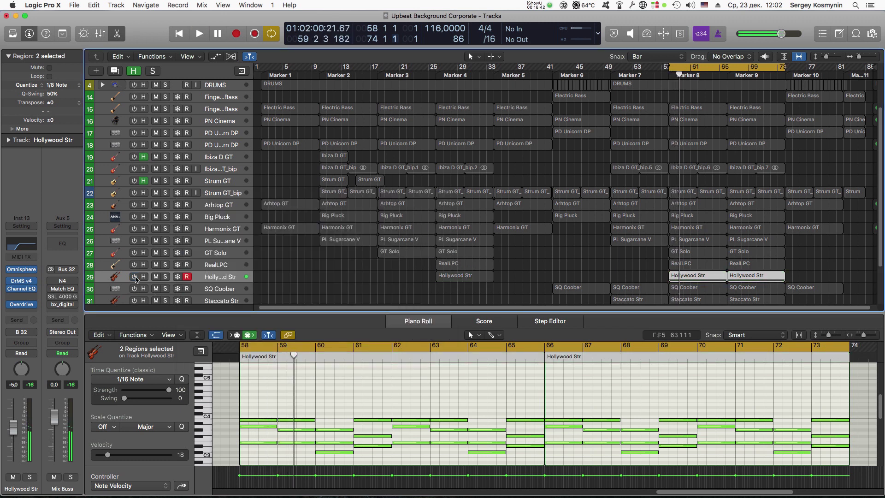
Play the SQ Coober track with Spire shown and find its SQ Coober preset in the Seq & Arp factory folder.
{"action": "left_click", "coordinate": [237, 292]}
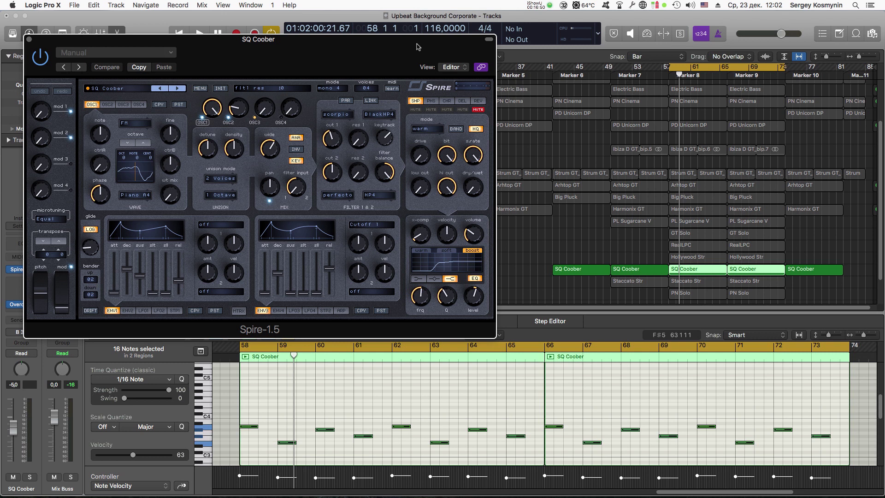
{"action": "left_click_drag", "start_coordinate": [416, 47], "coordinate": [503, 54]}
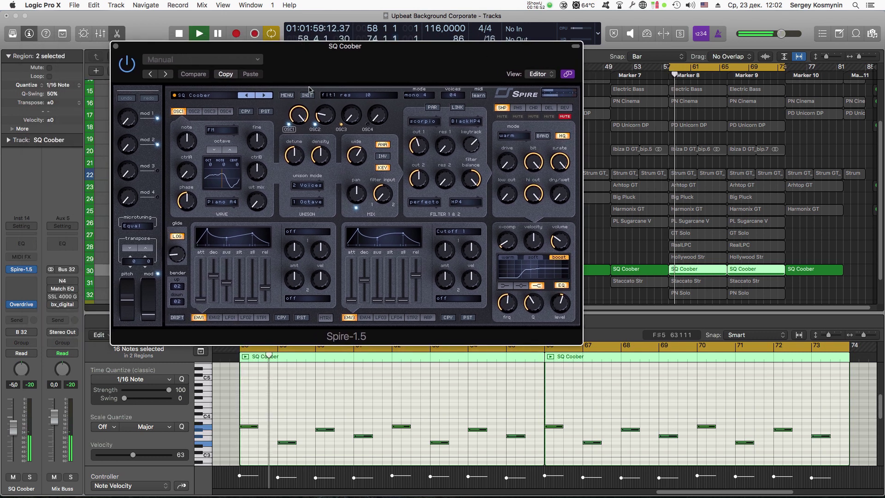
{"action": "left_click", "coordinate": [202, 96]}
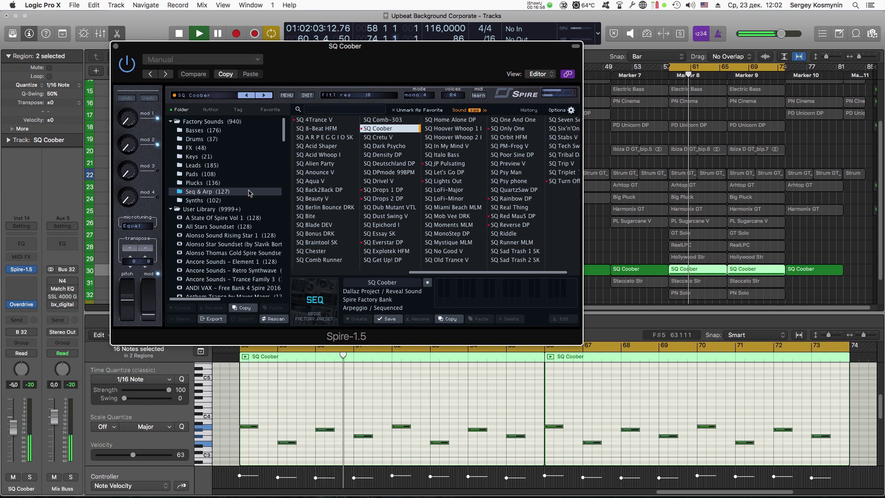
{"action": "left_click", "coordinate": [197, 96]}
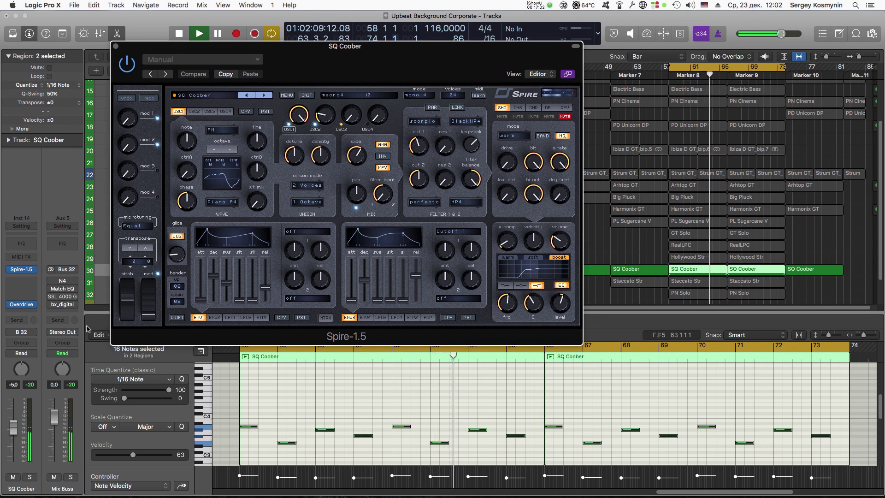
Inspect Overdrive on SQ Coober, then close it, stop playback and switch the track off.
{"action": "left_click", "coordinate": [22, 304]}
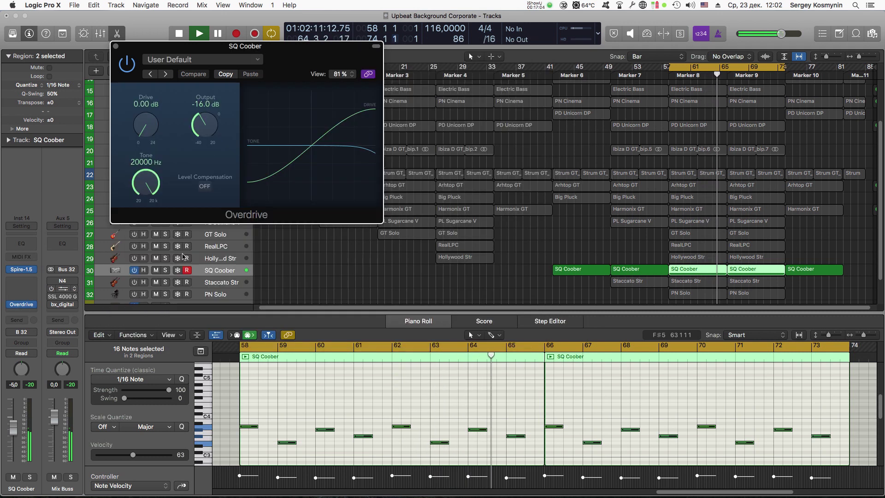
{"action": "left_click", "coordinate": [115, 46]}
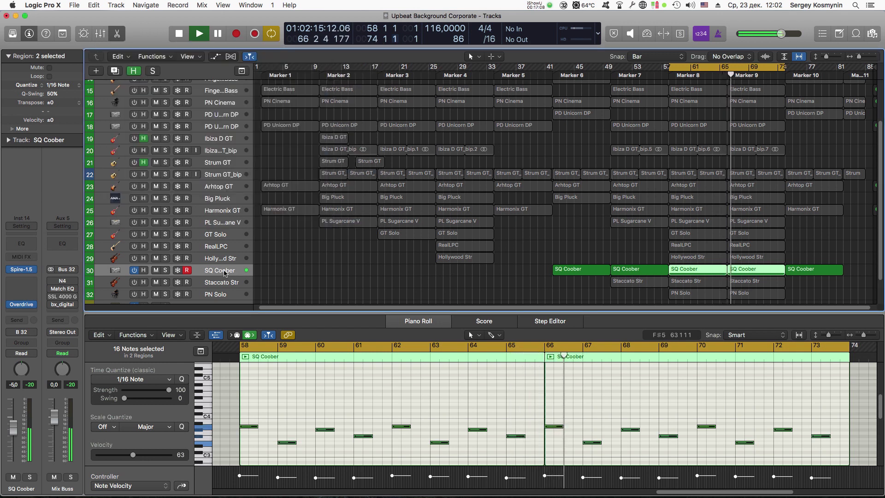
{"action": "key", "text": "space"}
{"action": "left_click", "coordinate": [135, 271]}
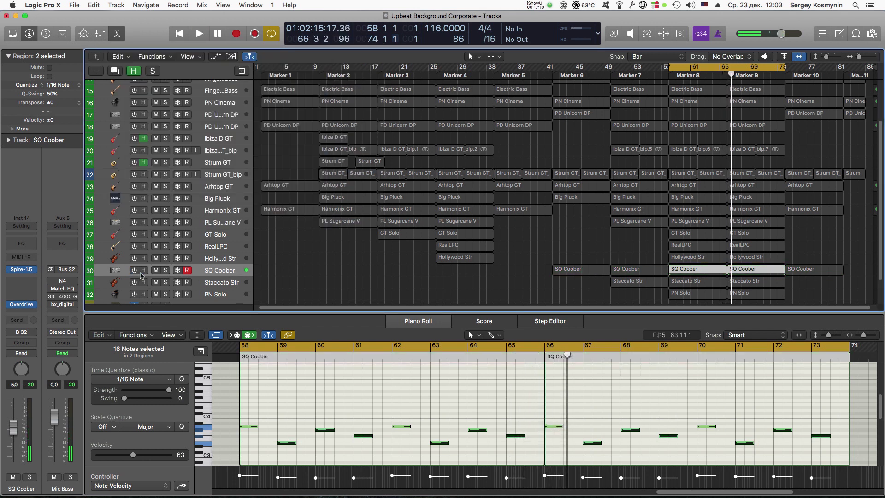
Switch on Staccato Str and play it while showing Kontakt's Symphobia 3 String Ensemble Short Notes instrument.
{"action": "left_click", "coordinate": [210, 283]}
{"action": "left_click", "coordinate": [134, 283]}
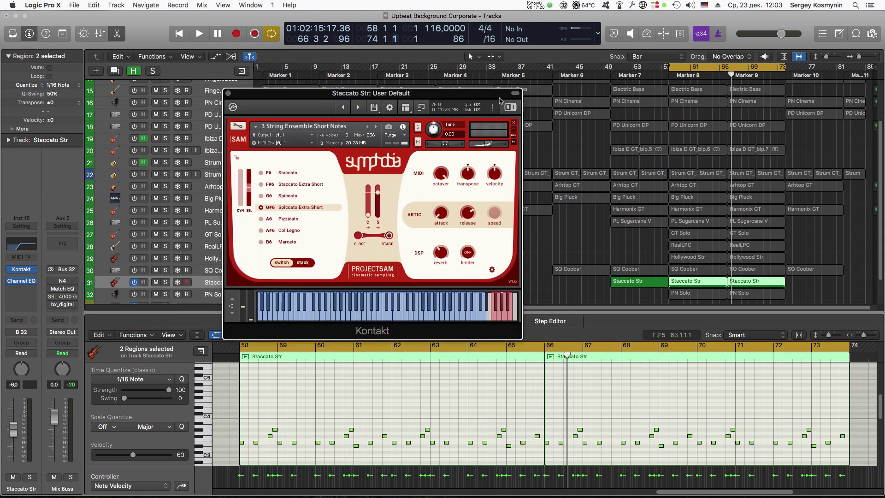
{"action": "left_click_drag", "start_coordinate": [486, 94], "coordinate": [500, 100]}
{"action": "key", "text": "space"}
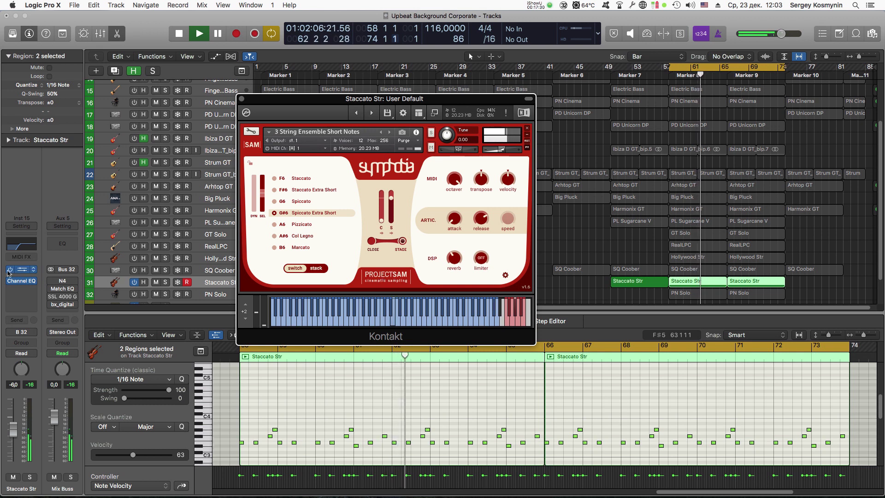
Inspect the Channel EQ on Staccato Str, then close it and switch the track off.
{"action": "left_click", "coordinate": [22, 281]}
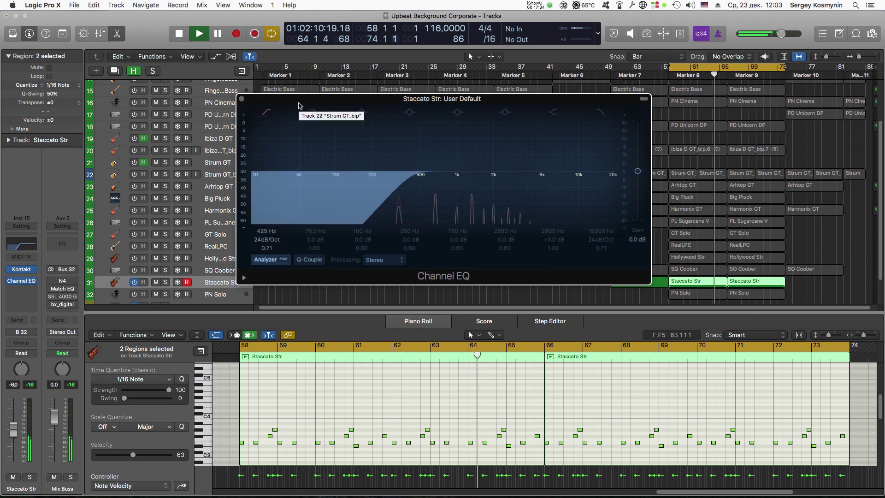
{"action": "left_click", "coordinate": [242, 99]}
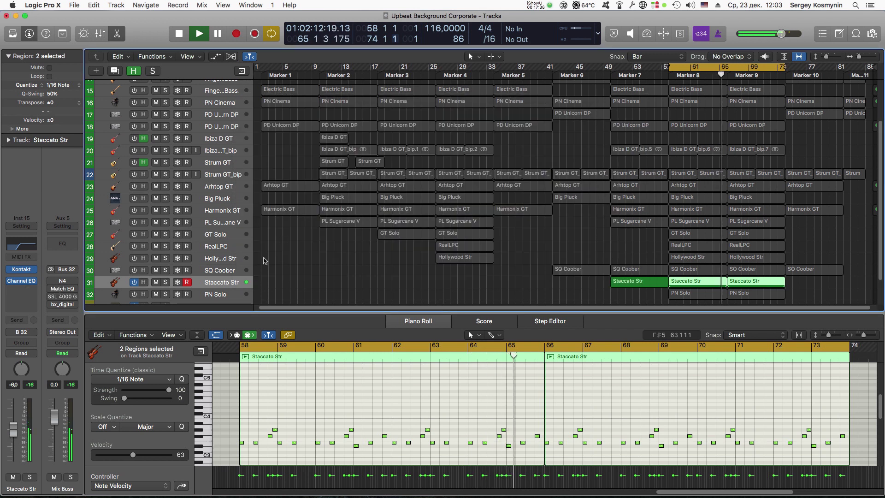
{"action": "left_click", "coordinate": [133, 282]}
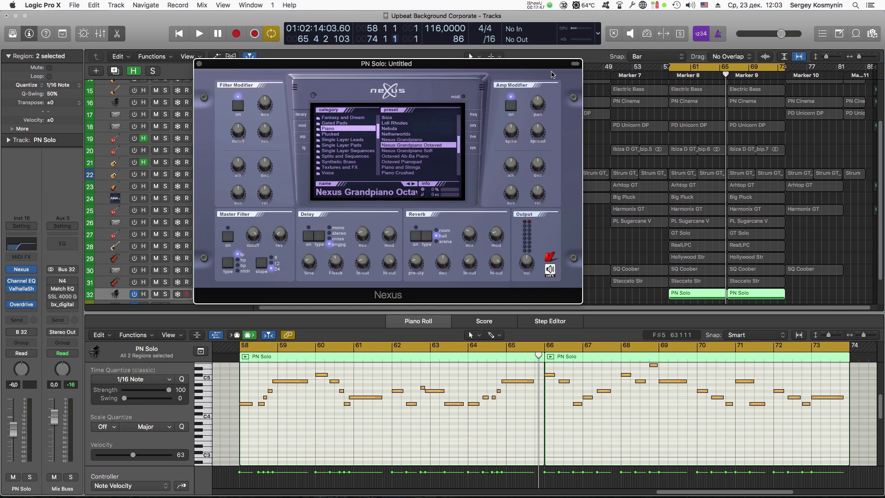
Play the PN Solo track with its Nexus Grandpiano Octaved preset shown, and inspect its Channel EQ.
{"action": "key", "text": "shift+Return"}
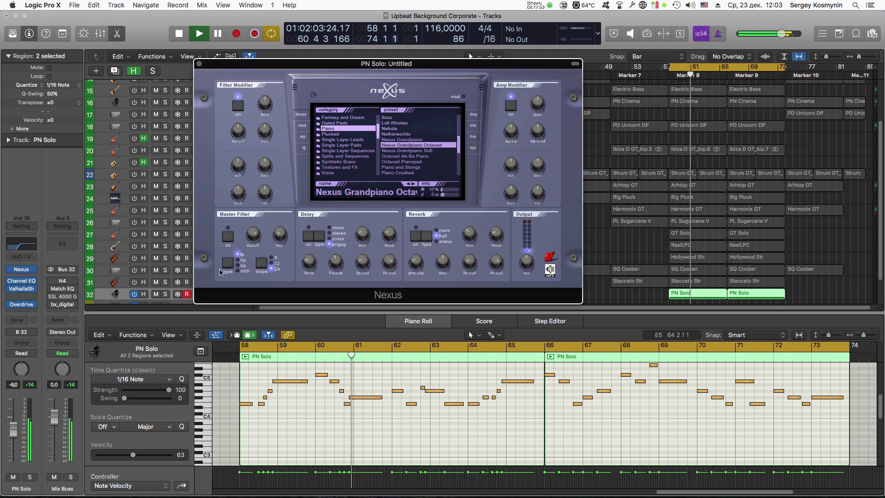
{"action": "left_click", "coordinate": [22, 282]}
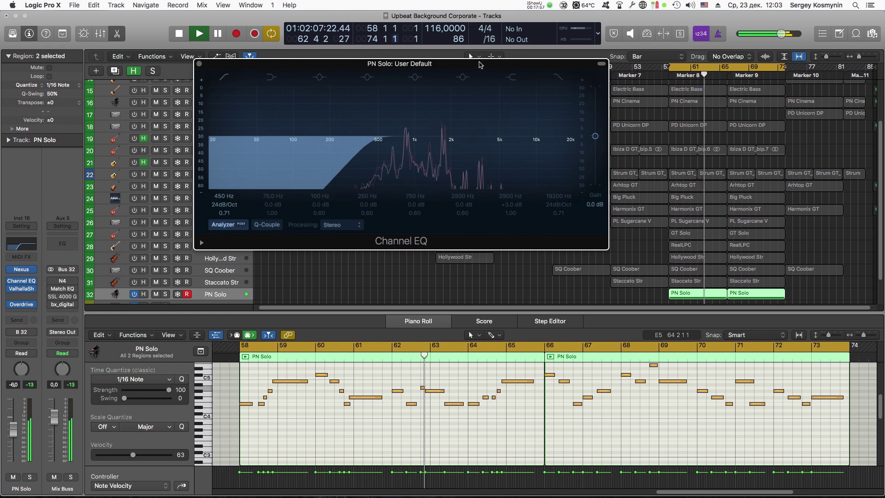
{"action": "left_click_drag", "start_coordinate": [479, 64], "coordinate": [493, 85]}
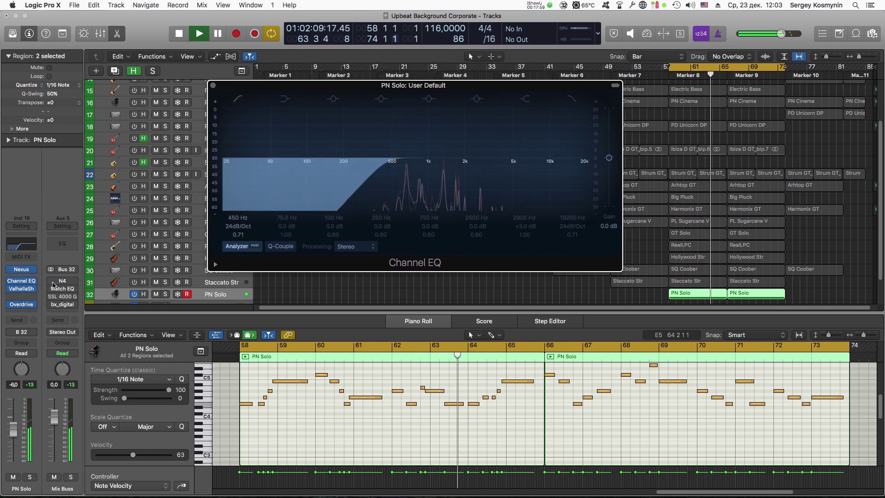
Inspect ValhallaShimmer and Overdrive on PN Solo, then close the effect window and switch the track off.
{"action": "left_click", "coordinate": [22, 288]}
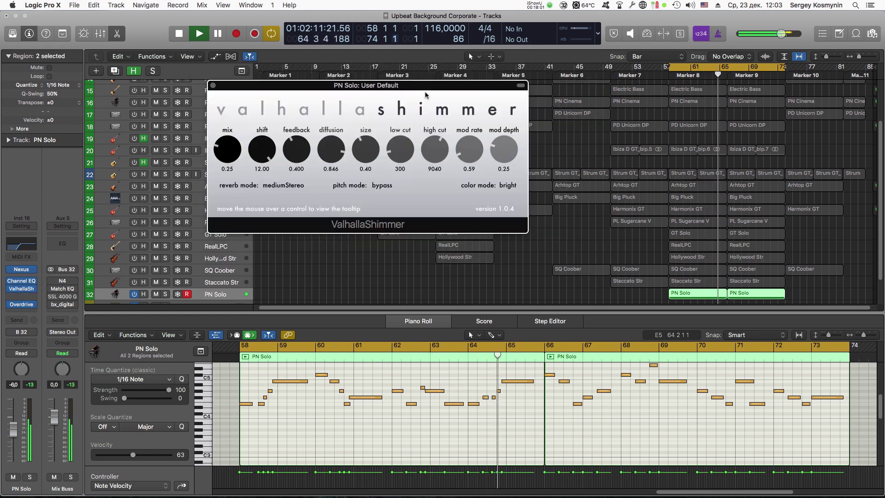
{"action": "left_click_drag", "start_coordinate": [426, 87], "coordinate": [454, 133]}
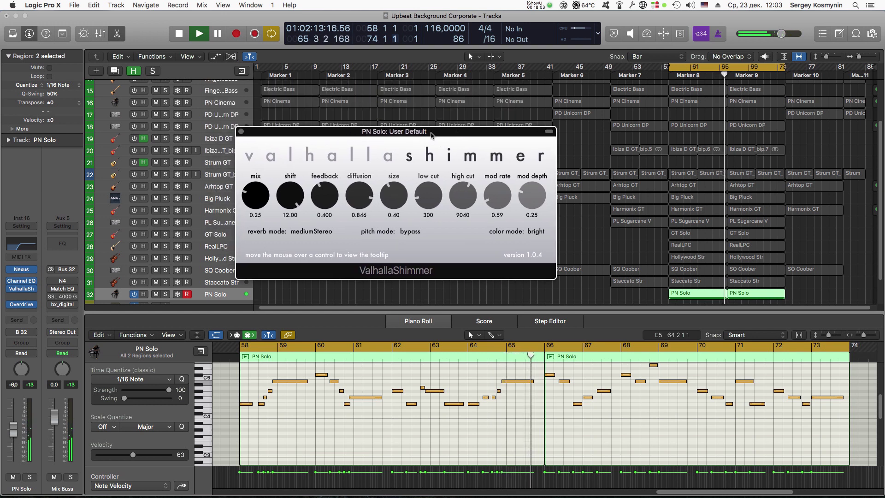
{"action": "left_click", "coordinate": [22, 305]}
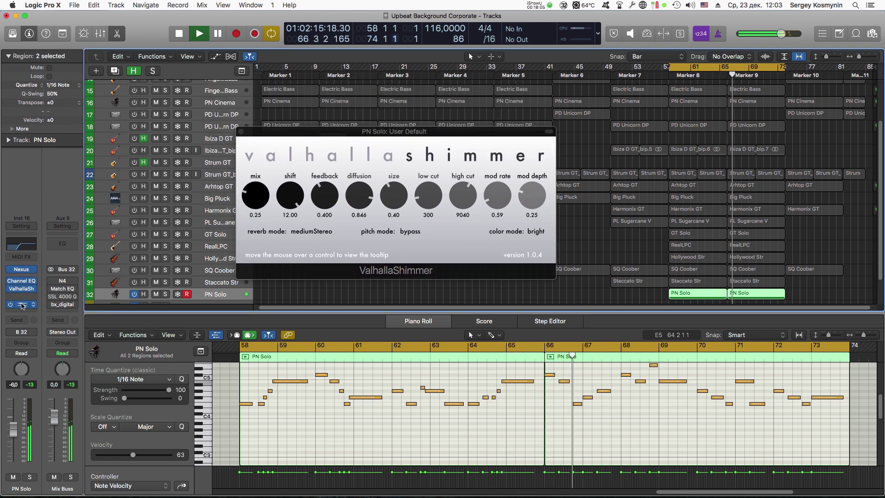
{"action": "left_click", "coordinate": [22, 304]}
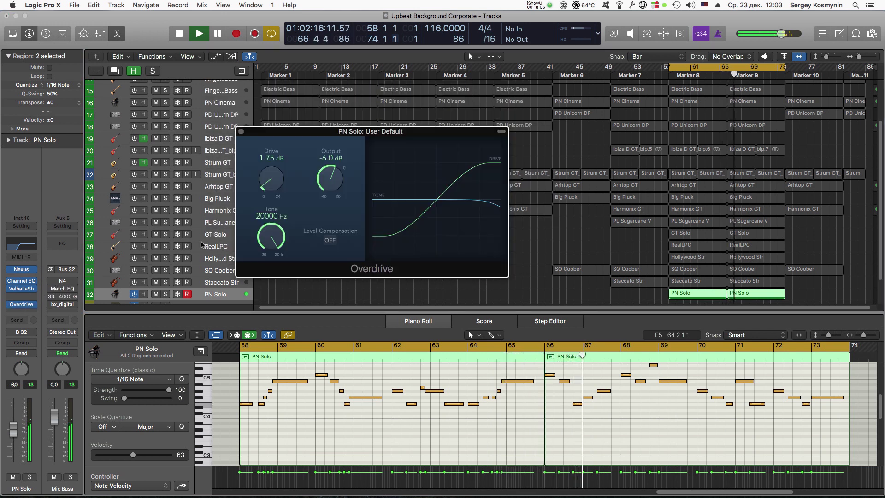
{"action": "left_click", "coordinate": [242, 132]}
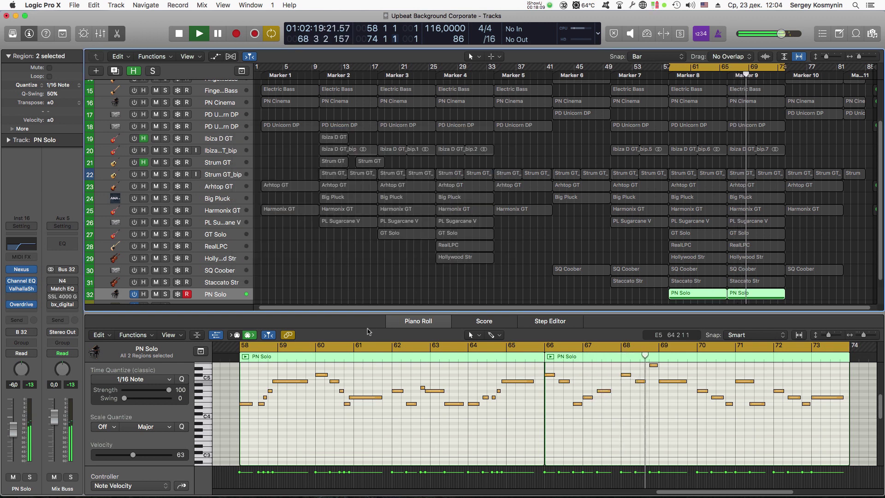
{"action": "left_click", "coordinate": [133, 295]}
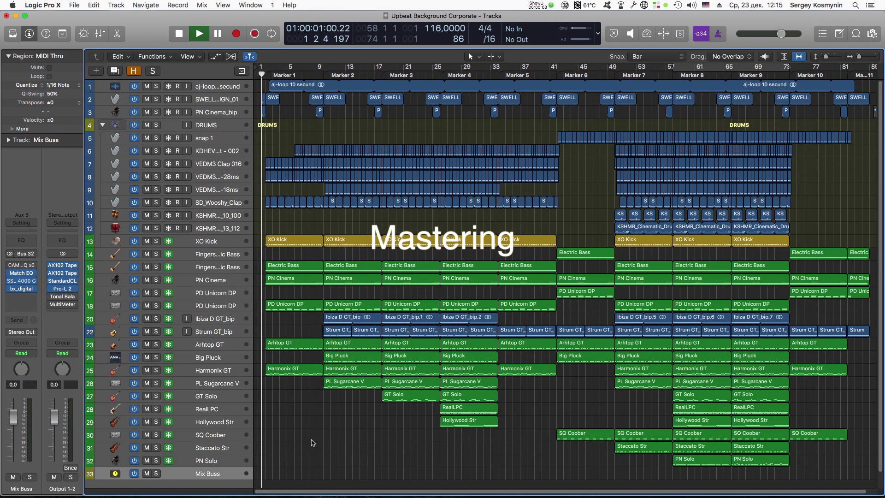
Show CAMELEQ x64 on the Mix Buss during playback, then set the Match EQ smoothing to 0.0.
{"action": "left_click", "coordinate": [23, 266]}
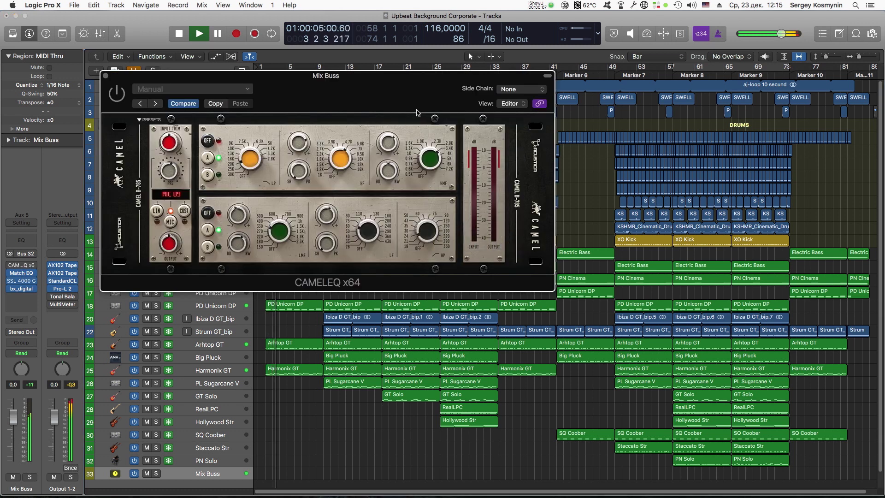
{"action": "left_click_drag", "start_coordinate": [403, 82], "coordinate": [425, 86]}
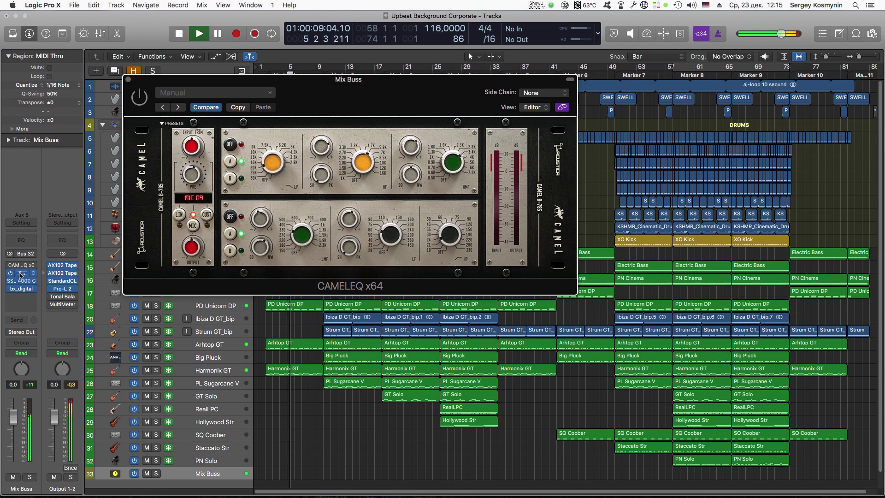
{"action": "left_click", "coordinate": [19, 273]}
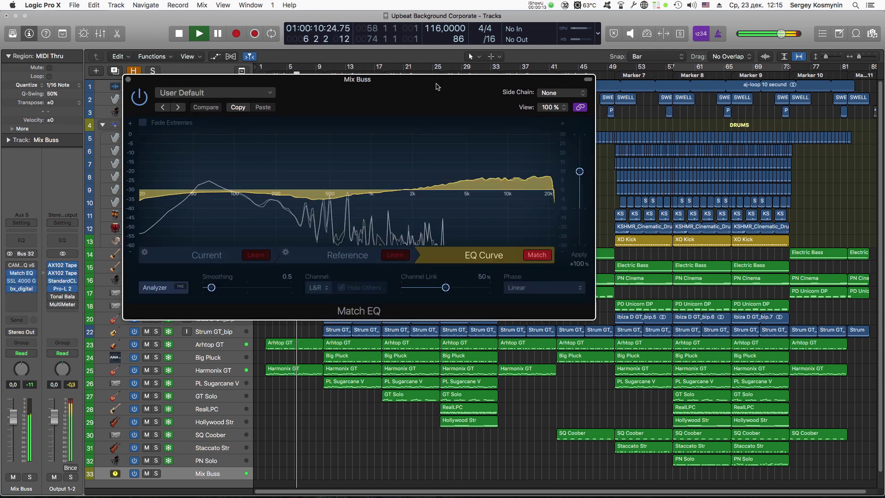
{"action": "left_click_drag", "start_coordinate": [438, 83], "coordinate": [456, 102]}
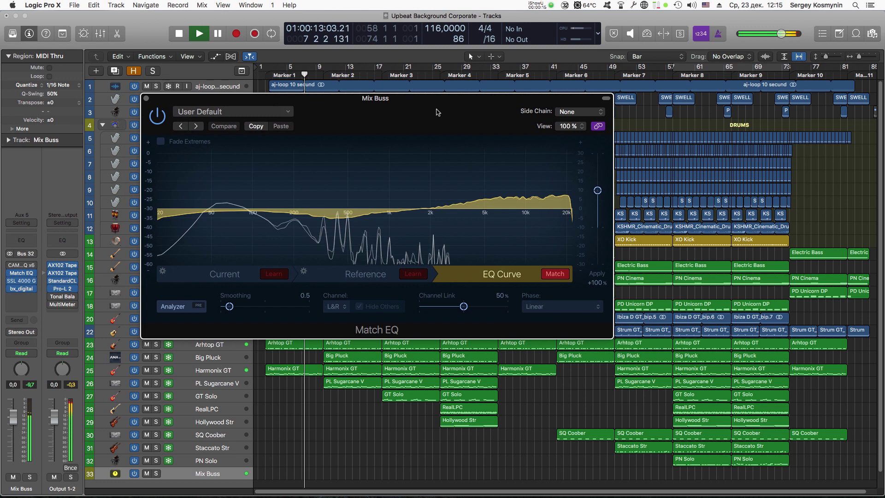
{"action": "left_click_drag", "start_coordinate": [230, 307], "coordinate": [228, 308]}
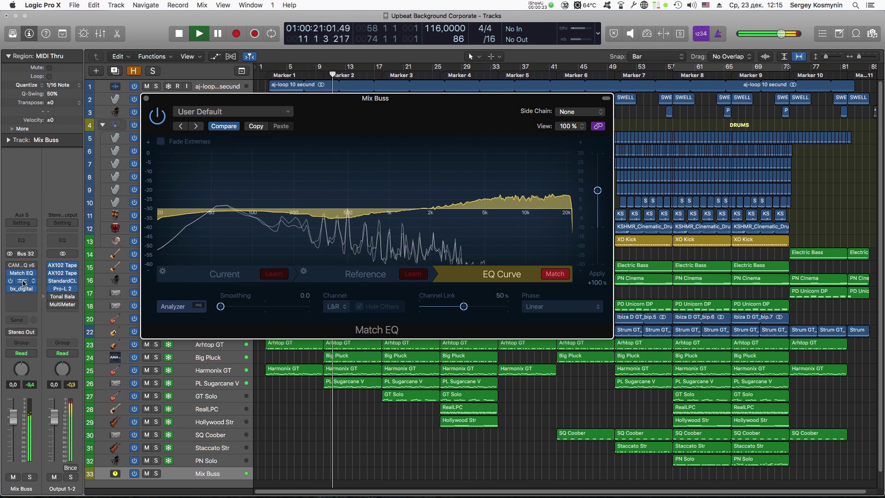
Inspect the SSL 4000 G Bus Compressor V2 and the bx_digital V2 equalizer on the Mix Buss.
{"action": "left_click", "coordinate": [22, 280]}
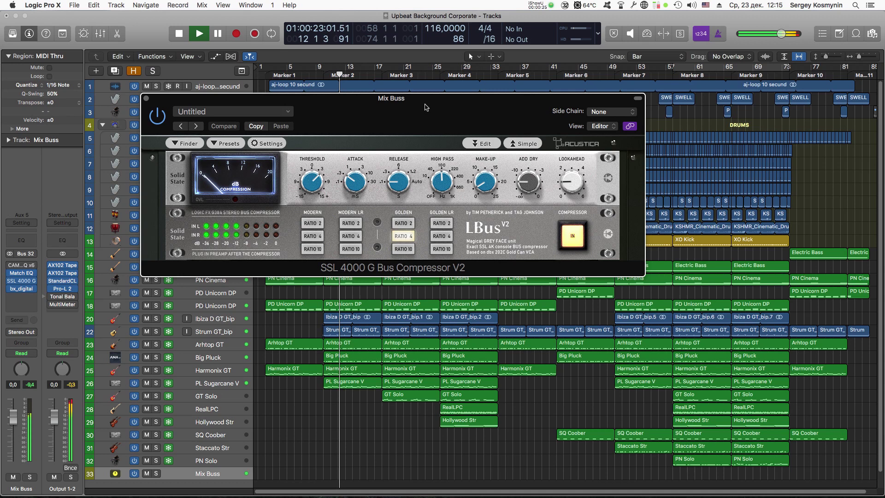
{"action": "left_click_drag", "start_coordinate": [426, 107], "coordinate": [430, 131]}
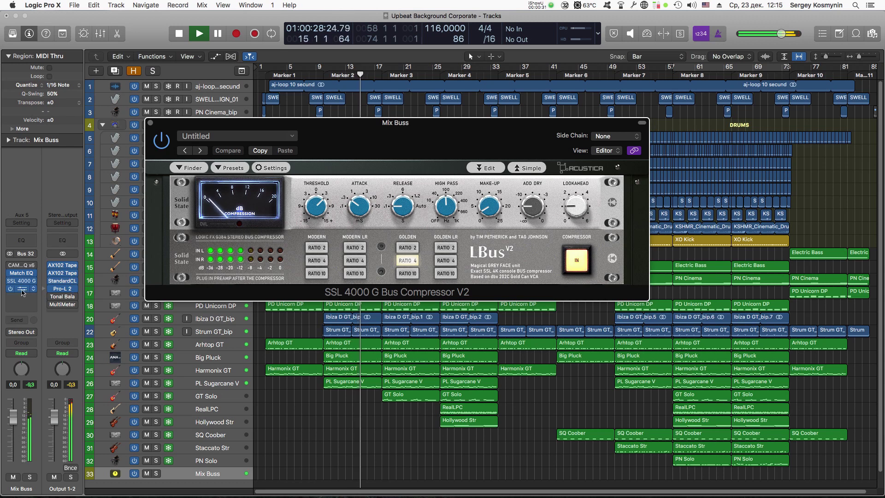
{"action": "left_click", "coordinate": [22, 288]}
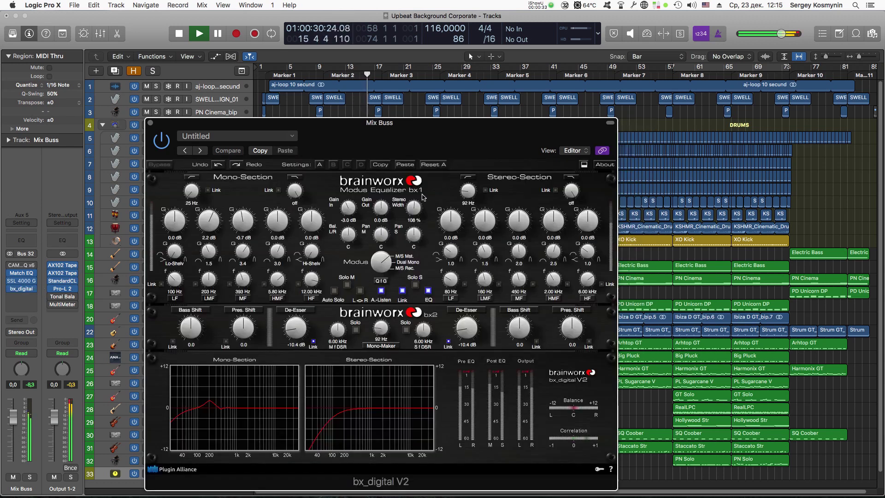
Inspect the AX102 Tape Machine 44, AX102 Tape Dynamics 44 and StandardCLIP plug-ins on Output 1-2 during playback.
{"action": "left_click_drag", "start_coordinate": [462, 128], "coordinate": [458, 126]}
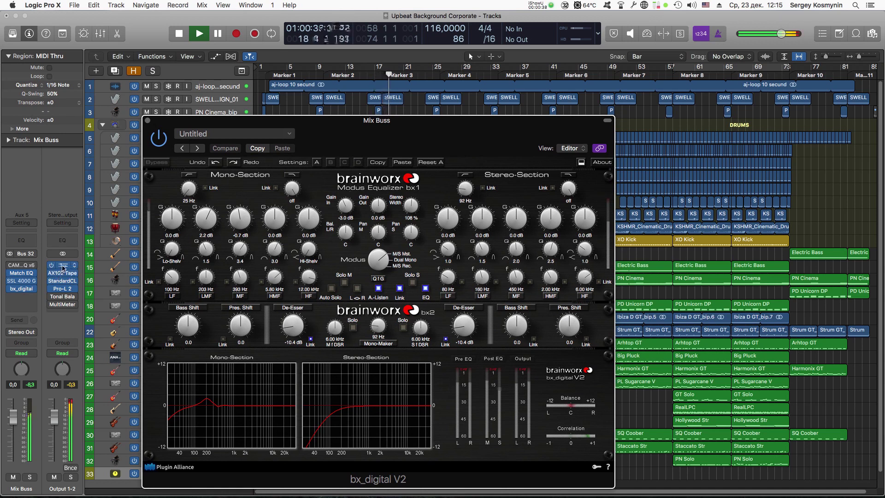
{"action": "left_click", "coordinate": [63, 266]}
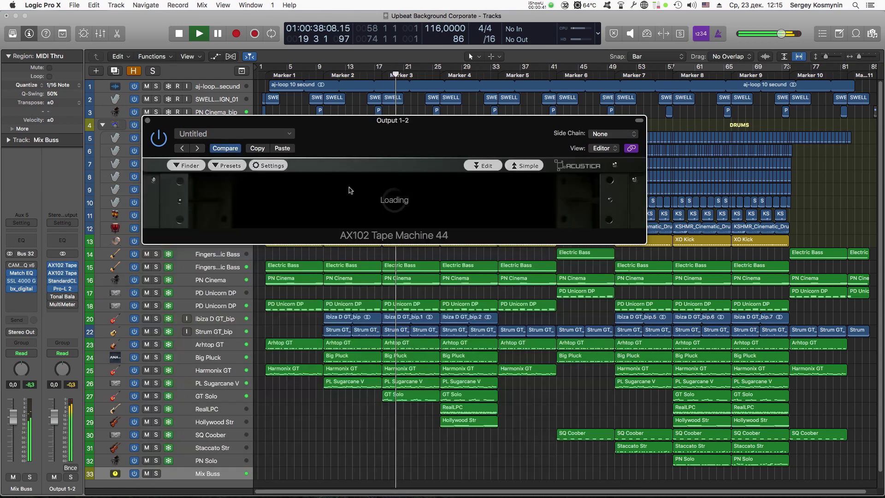
{"action": "left_click_drag", "start_coordinate": [424, 123], "coordinate": [427, 130]}
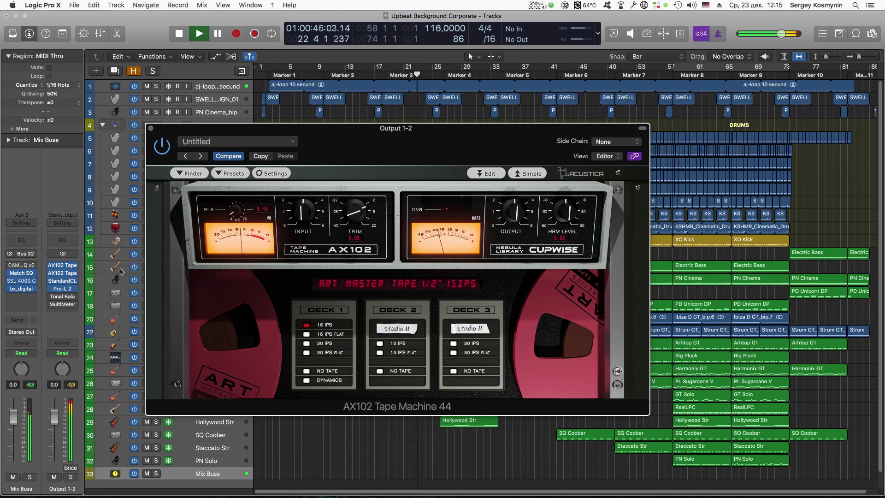
{"action": "left_click", "coordinate": [63, 275]}
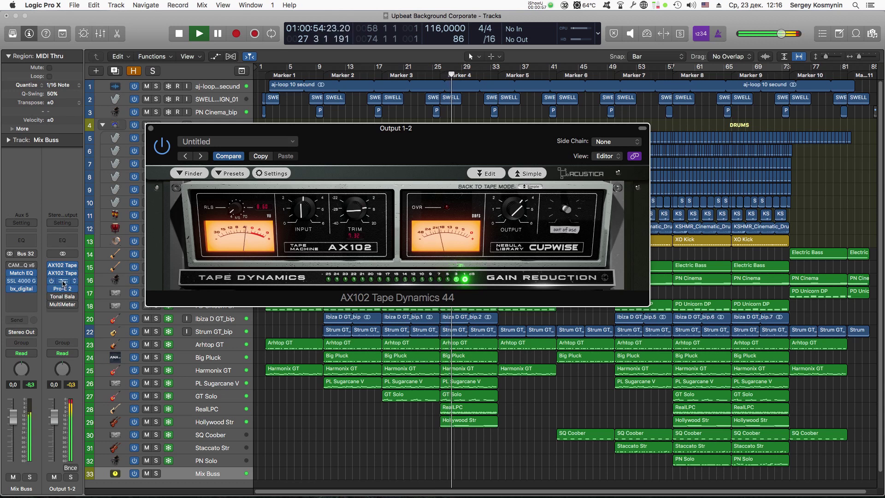
{"action": "left_click", "coordinate": [63, 283]}
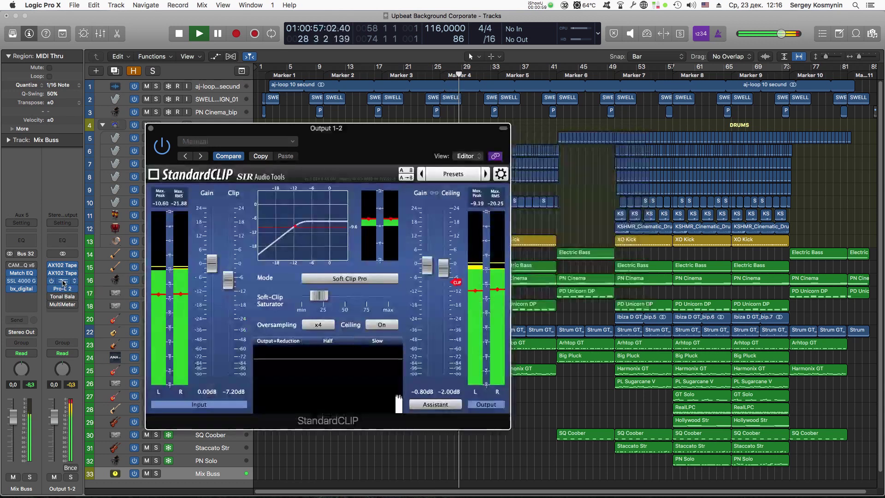
{"action": "left_click_drag", "start_coordinate": [395, 133], "coordinate": [443, 134]}
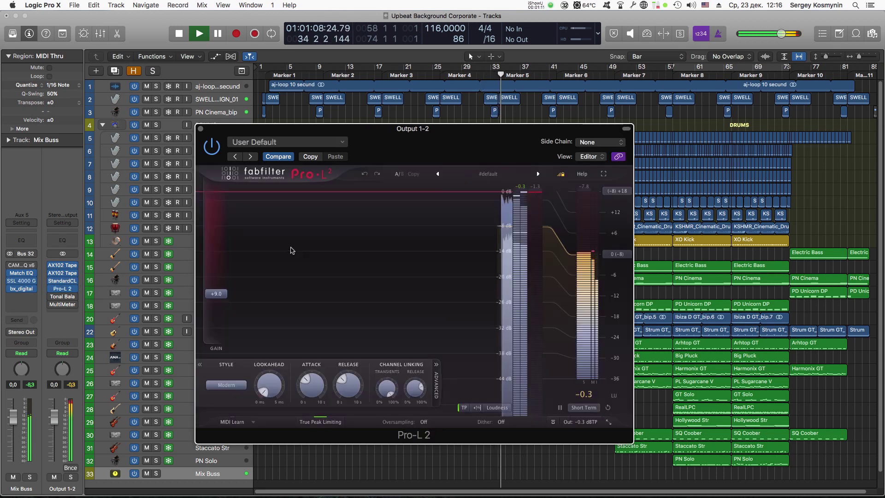
Set the oversampling of the Pro-L 2 limiter on Output 1-2 to 4x, and close its window.
{"action": "left_click_drag", "start_coordinate": [444, 137], "coordinate": [443, 136]}
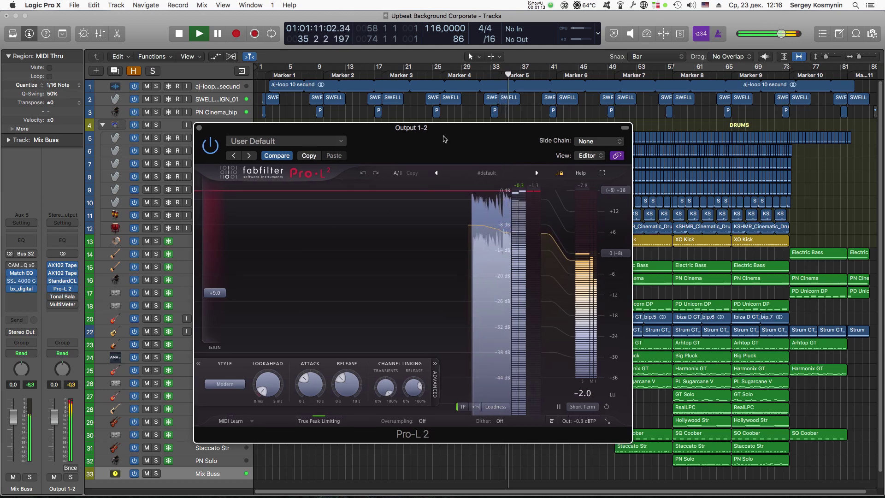
{"action": "left_click", "coordinate": [422, 422]}
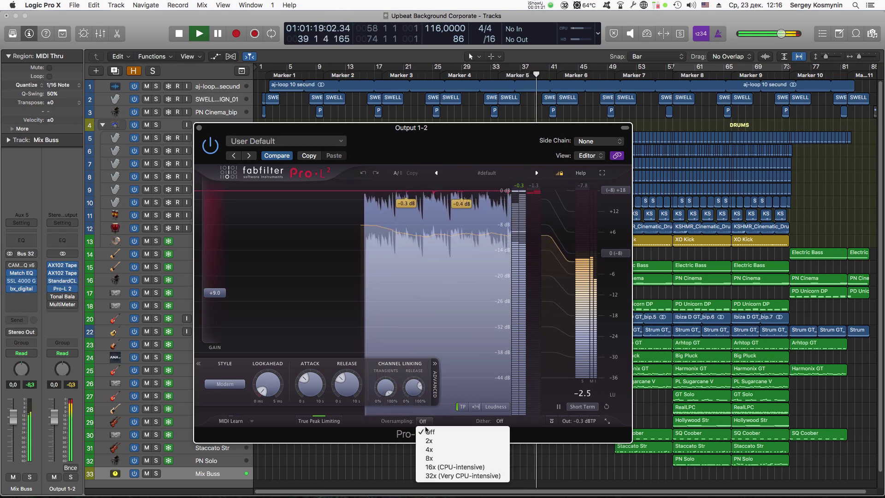
{"action": "left_click", "coordinate": [430, 450]}
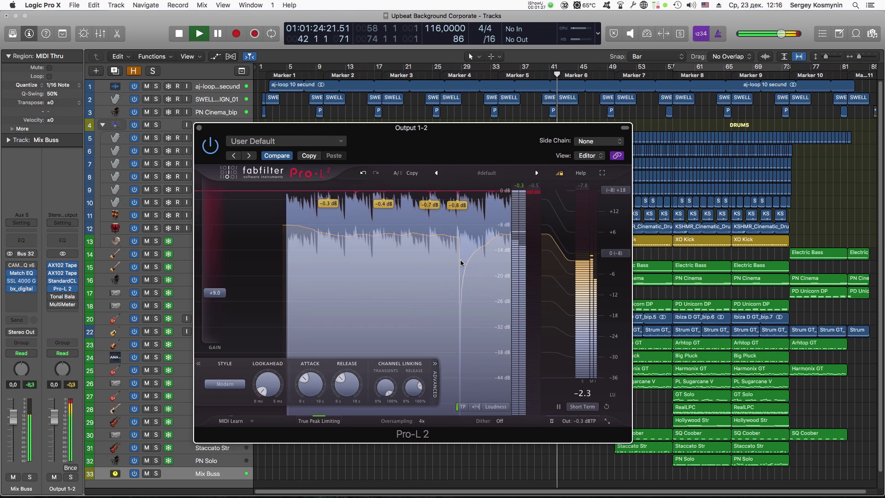
{"action": "left_click", "coordinate": [199, 128]}
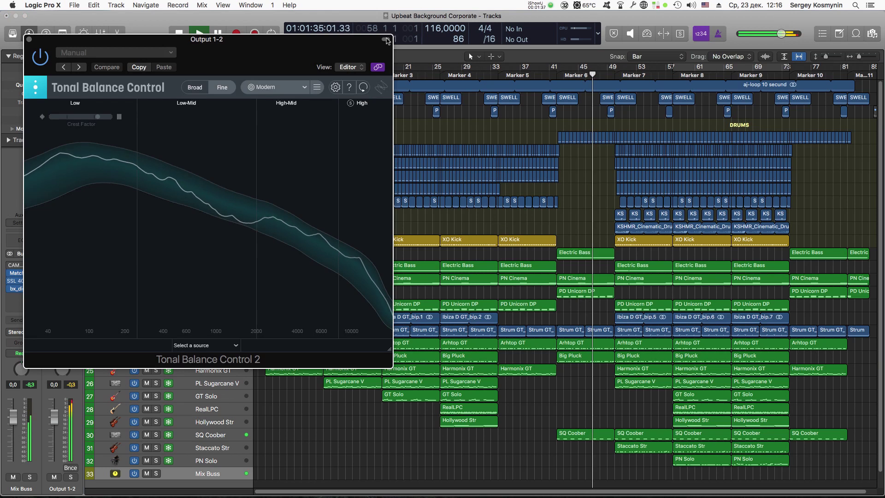
Move the Tonal Balance Control 2 window away from the channel strips and examine its curve against the Modern target.
{"action": "left_click", "coordinate": [385, 40]}
{"action": "left_click_drag", "start_coordinate": [377, 39], "coordinate": [684, 137]}
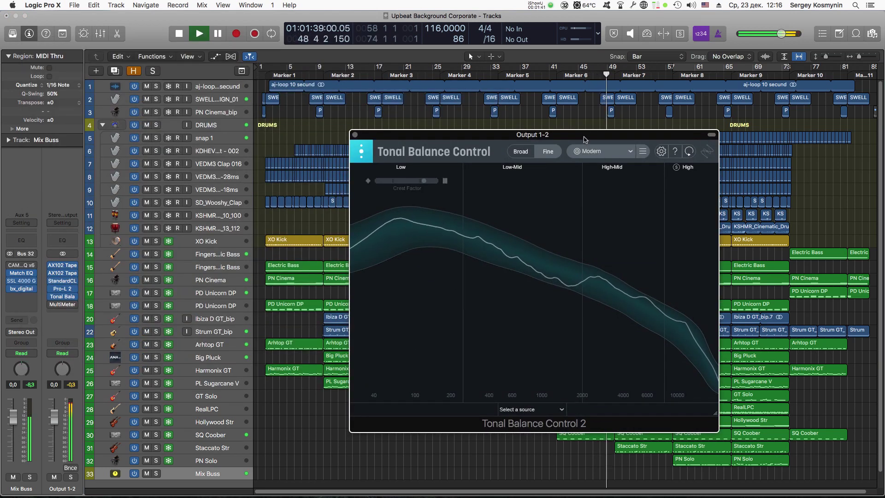
{"action": "left_click_drag", "start_coordinate": [585, 139], "coordinate": [625, 139]}
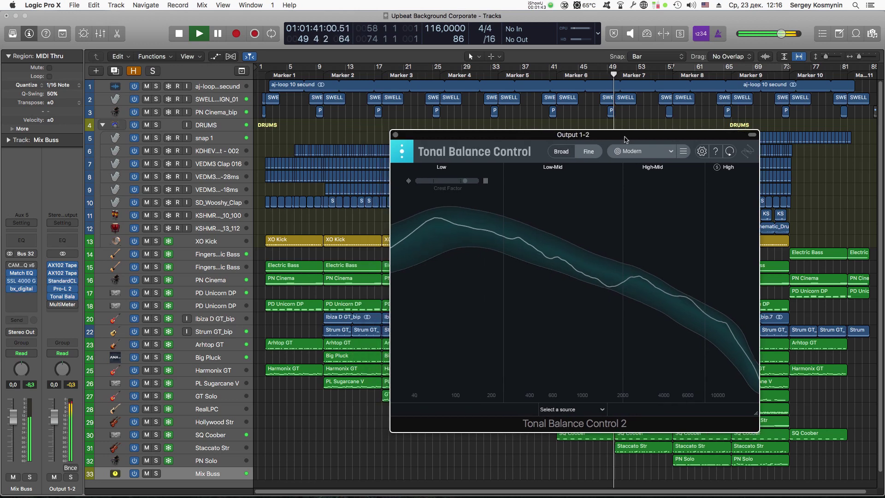
{"action": "double_click", "coordinate": [625, 138]}
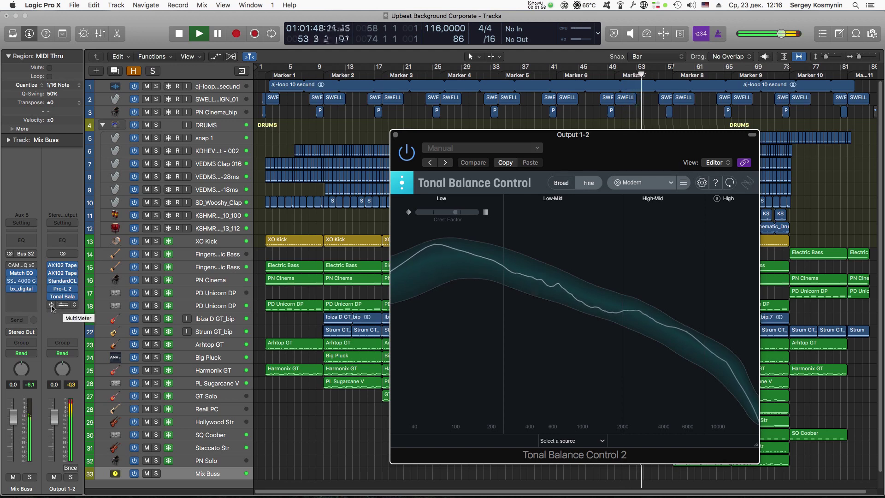
Switch on the MultiMeter on Output 1-2, reset its level peak reading during playback, and close its window.
{"action": "left_click", "coordinate": [52, 305]}
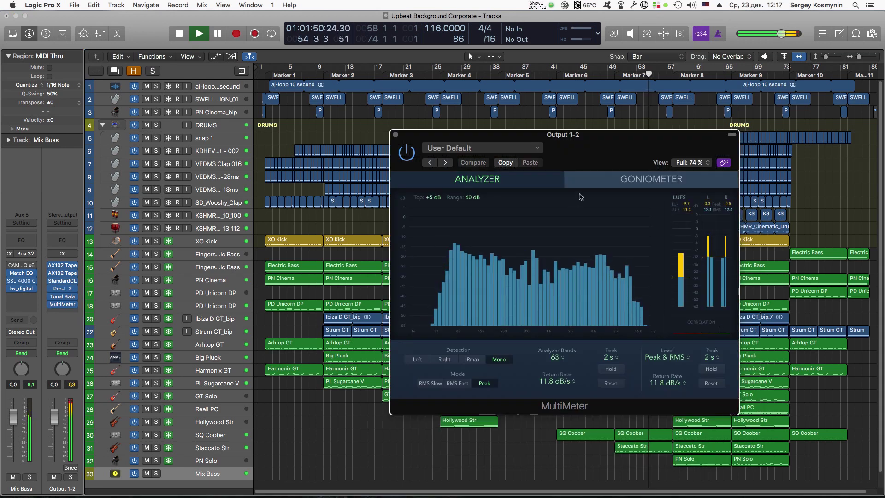
{"action": "left_click_drag", "start_coordinate": [623, 151], "coordinate": [713, 193]}
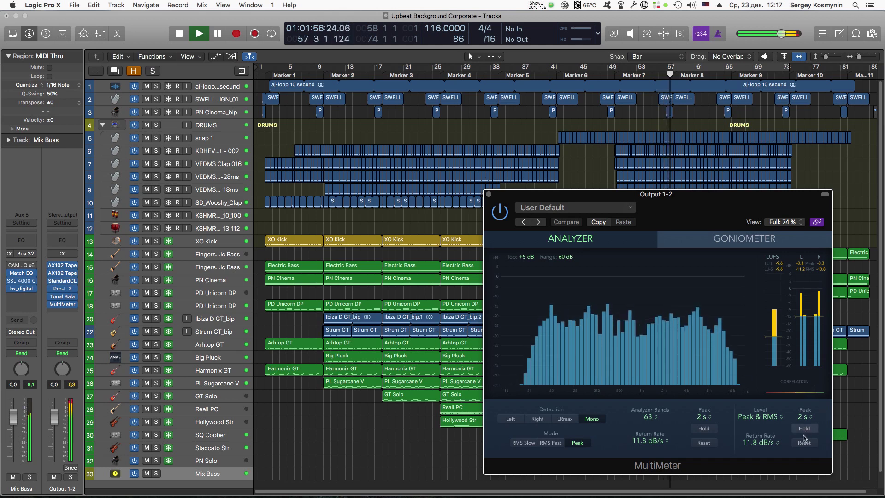
{"action": "left_click", "coordinate": [803, 443]}
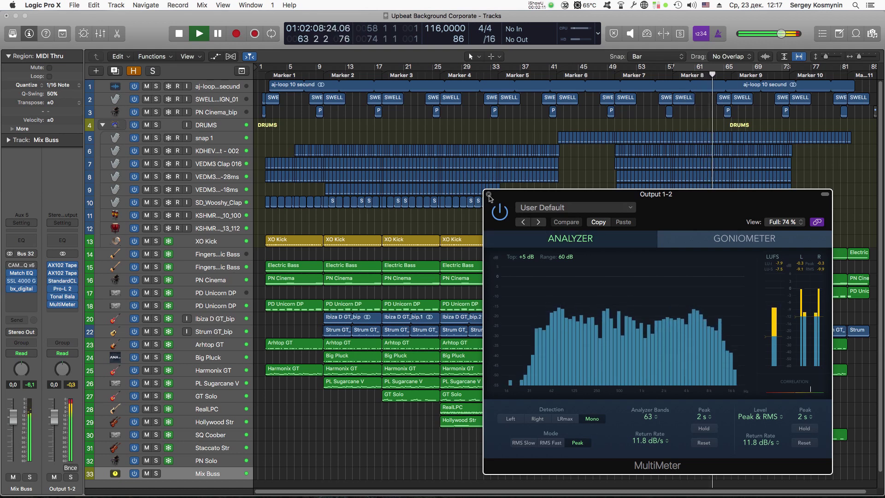
{"action": "left_click", "coordinate": [489, 195]}
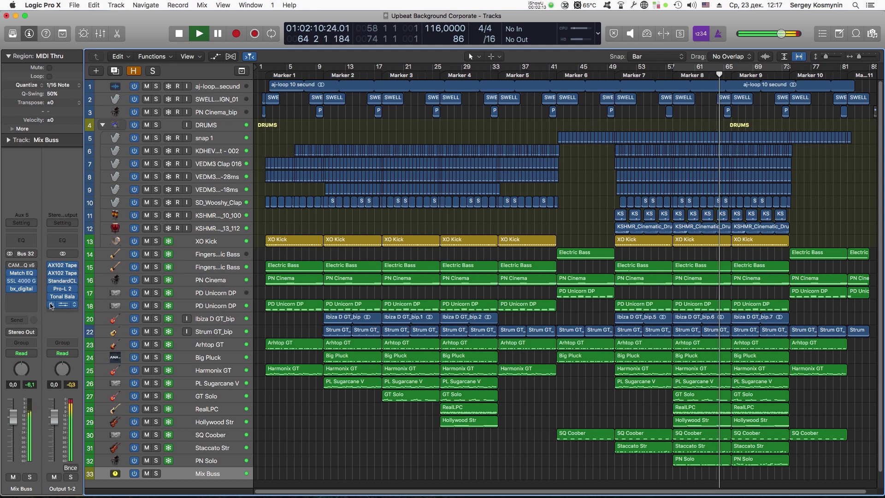